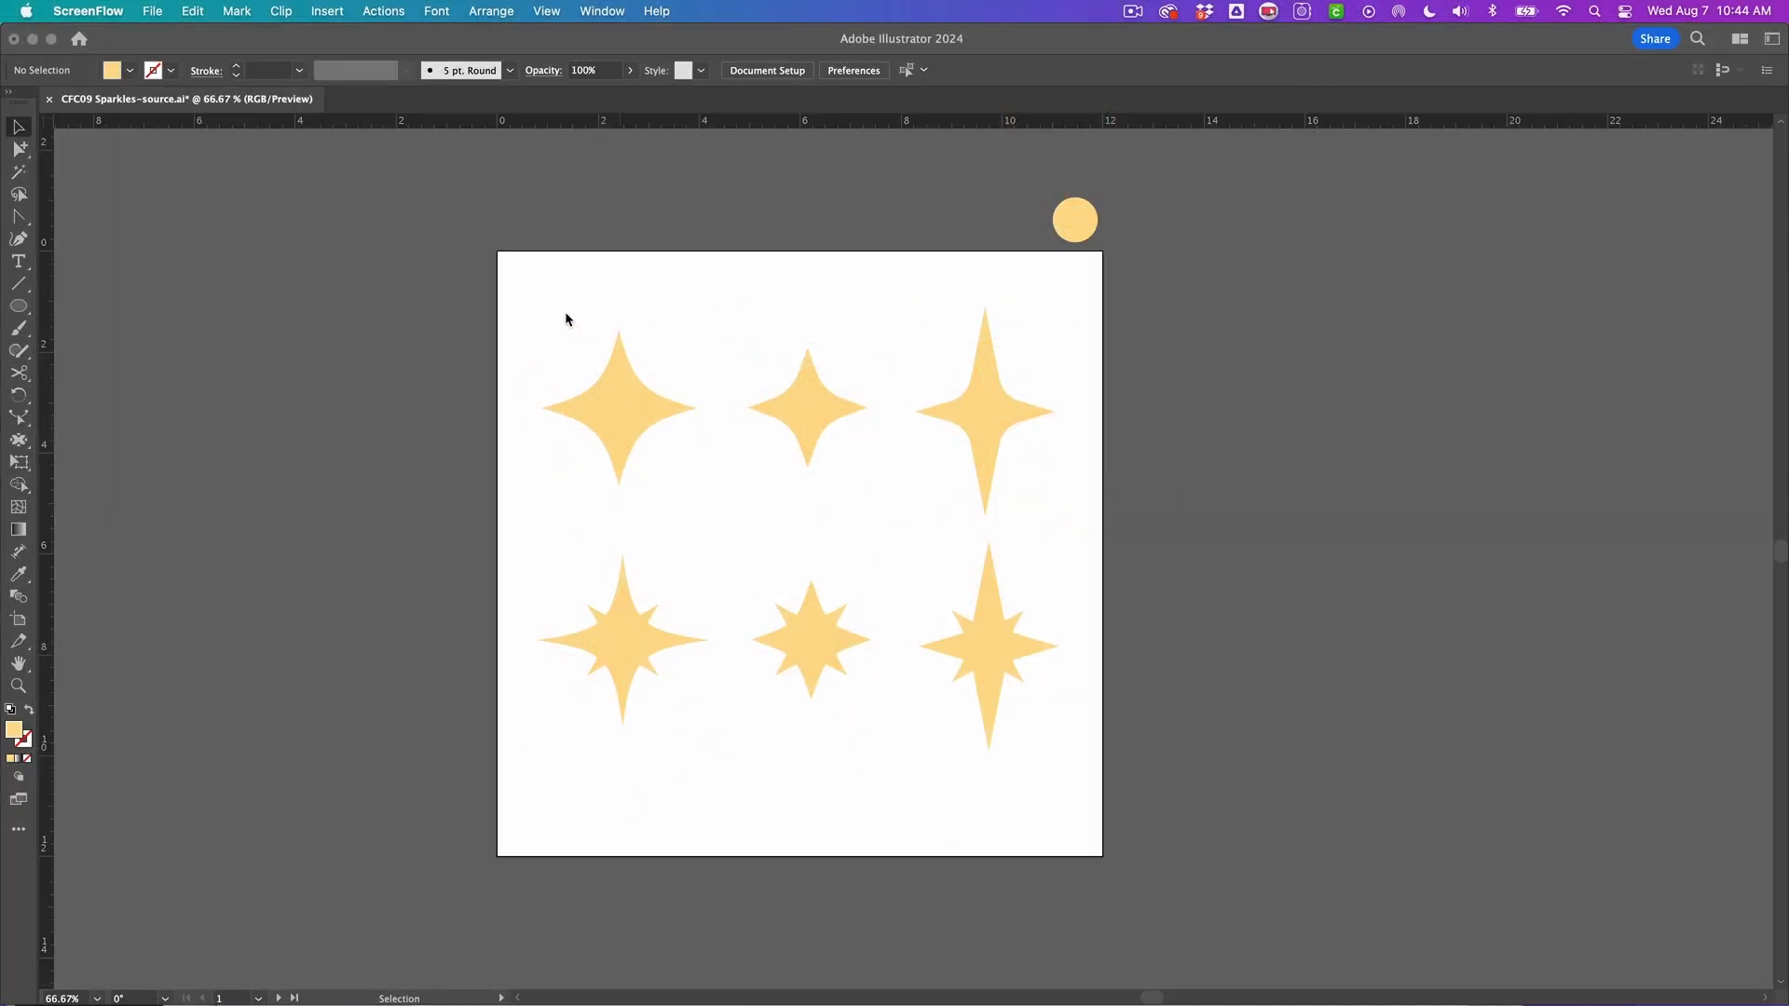
Step: Move all six finished sparkles off the artboard onto the pasteboard at its left side
{"action": "left_click", "coordinate": [566, 315]}
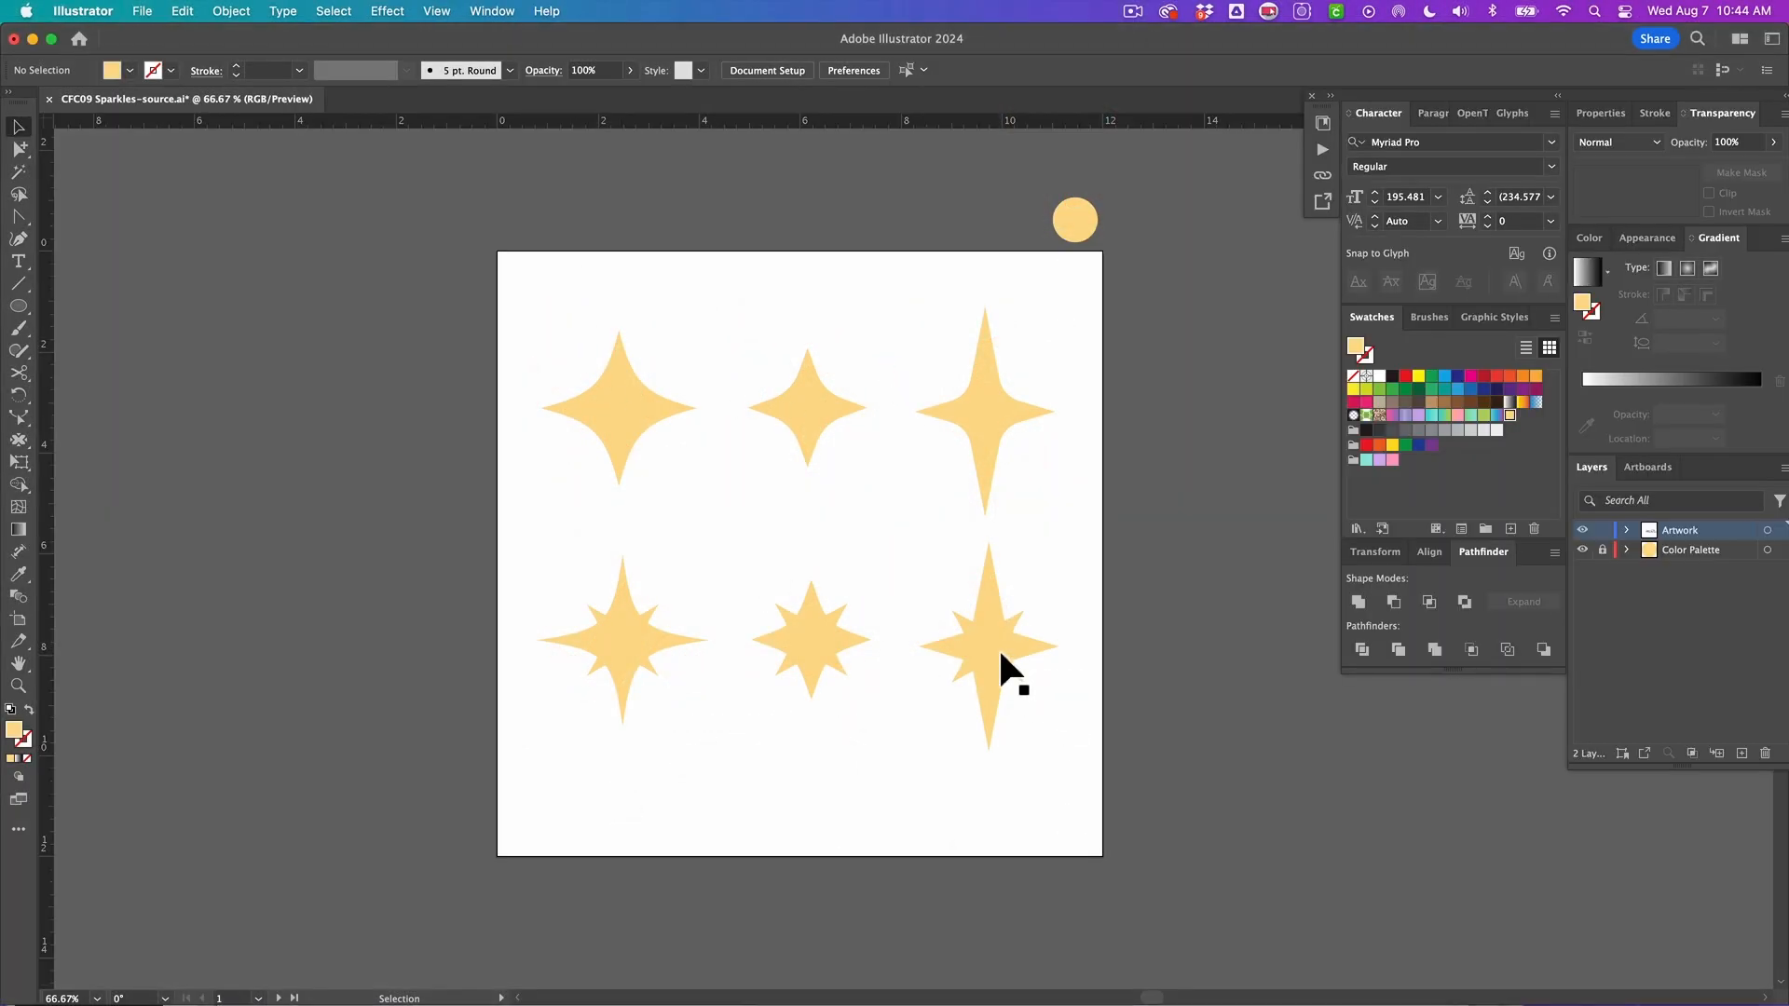
{"action": "left_click_drag", "start_coordinate": [571, 347], "coordinate": [1045, 781]}
{"action": "left_click_drag", "start_coordinate": [1007, 652], "coordinate": [261, 661]}
{"action": "left_click", "coordinate": [677, 524]}
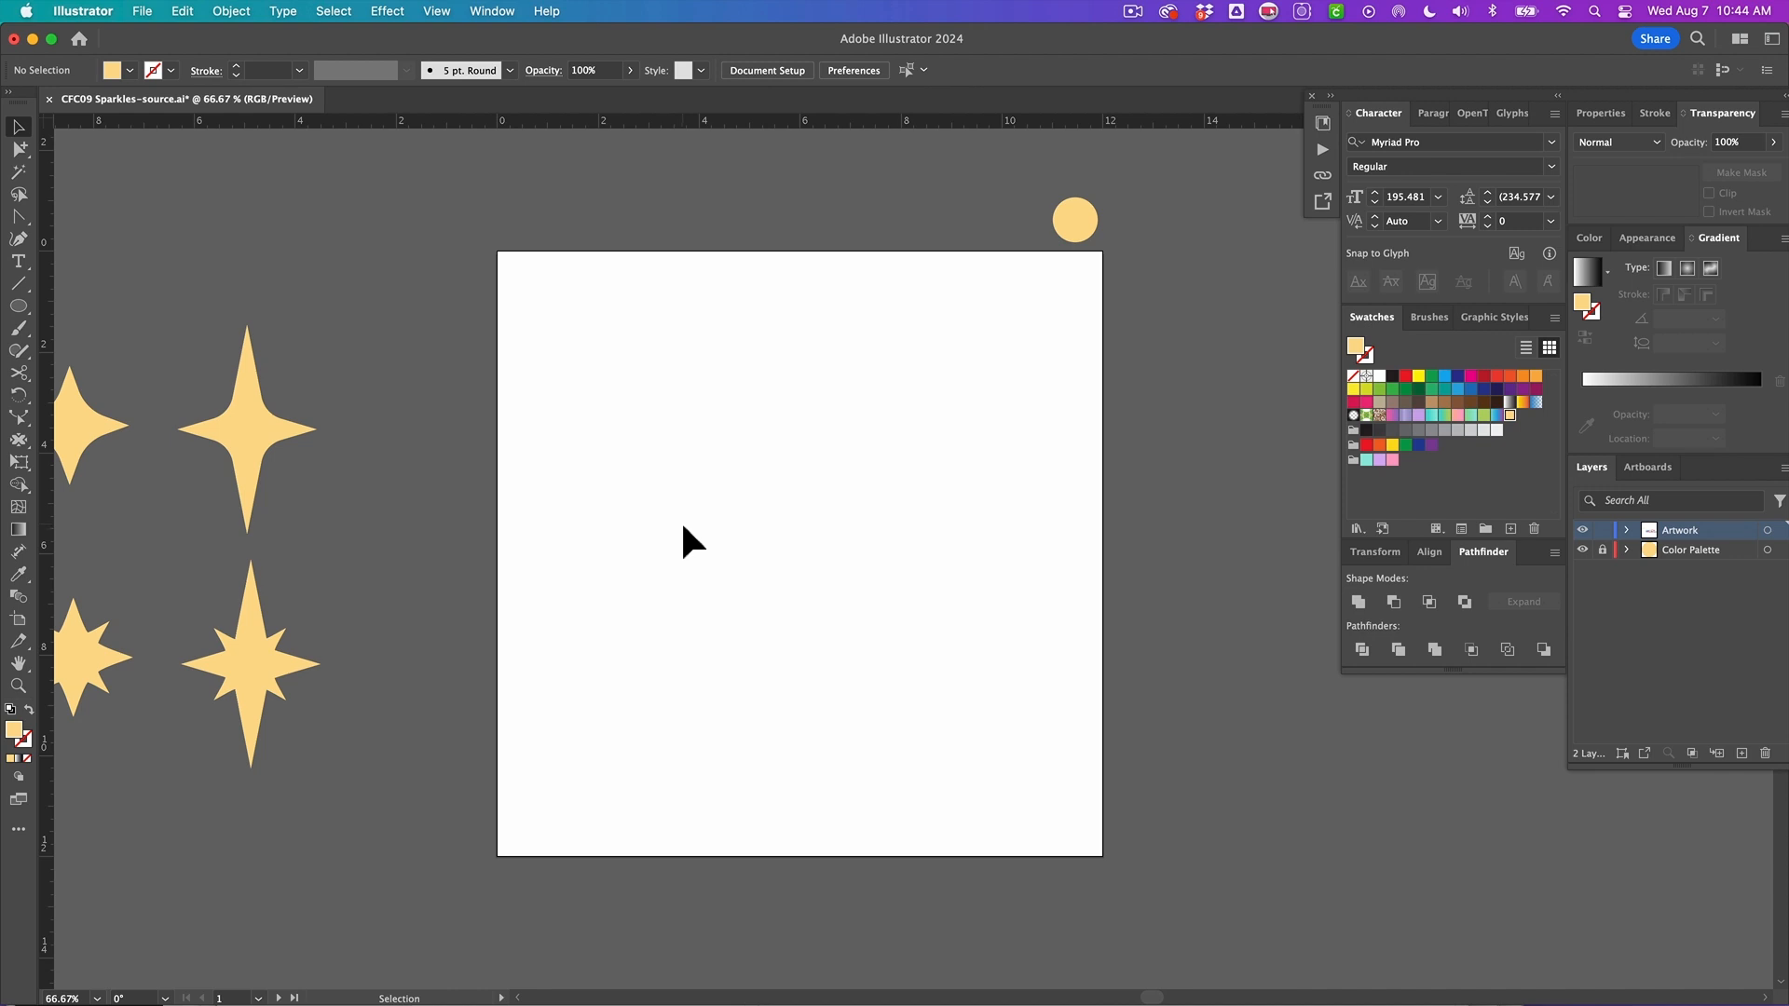
Step: Draw a circle about 3.06 in across and position it near the artboard's upper-left corner
{"action": "key", "text": "l"}
{"action": "mouse_move", "coordinate": [575, 326]}
{"action": "left_mouse_down"}
{"action": "mouse_move", "coordinate": [695, 484]}
{"action": "mouse_move", "coordinate": [741, 492]}
{"action": "mouse_move", "coordinate": [794, 539]}
{"action": "mouse_move", "coordinate": [731, 480]}
{"action": "left_mouse_up"}
{"action": "key", "text": "v"}
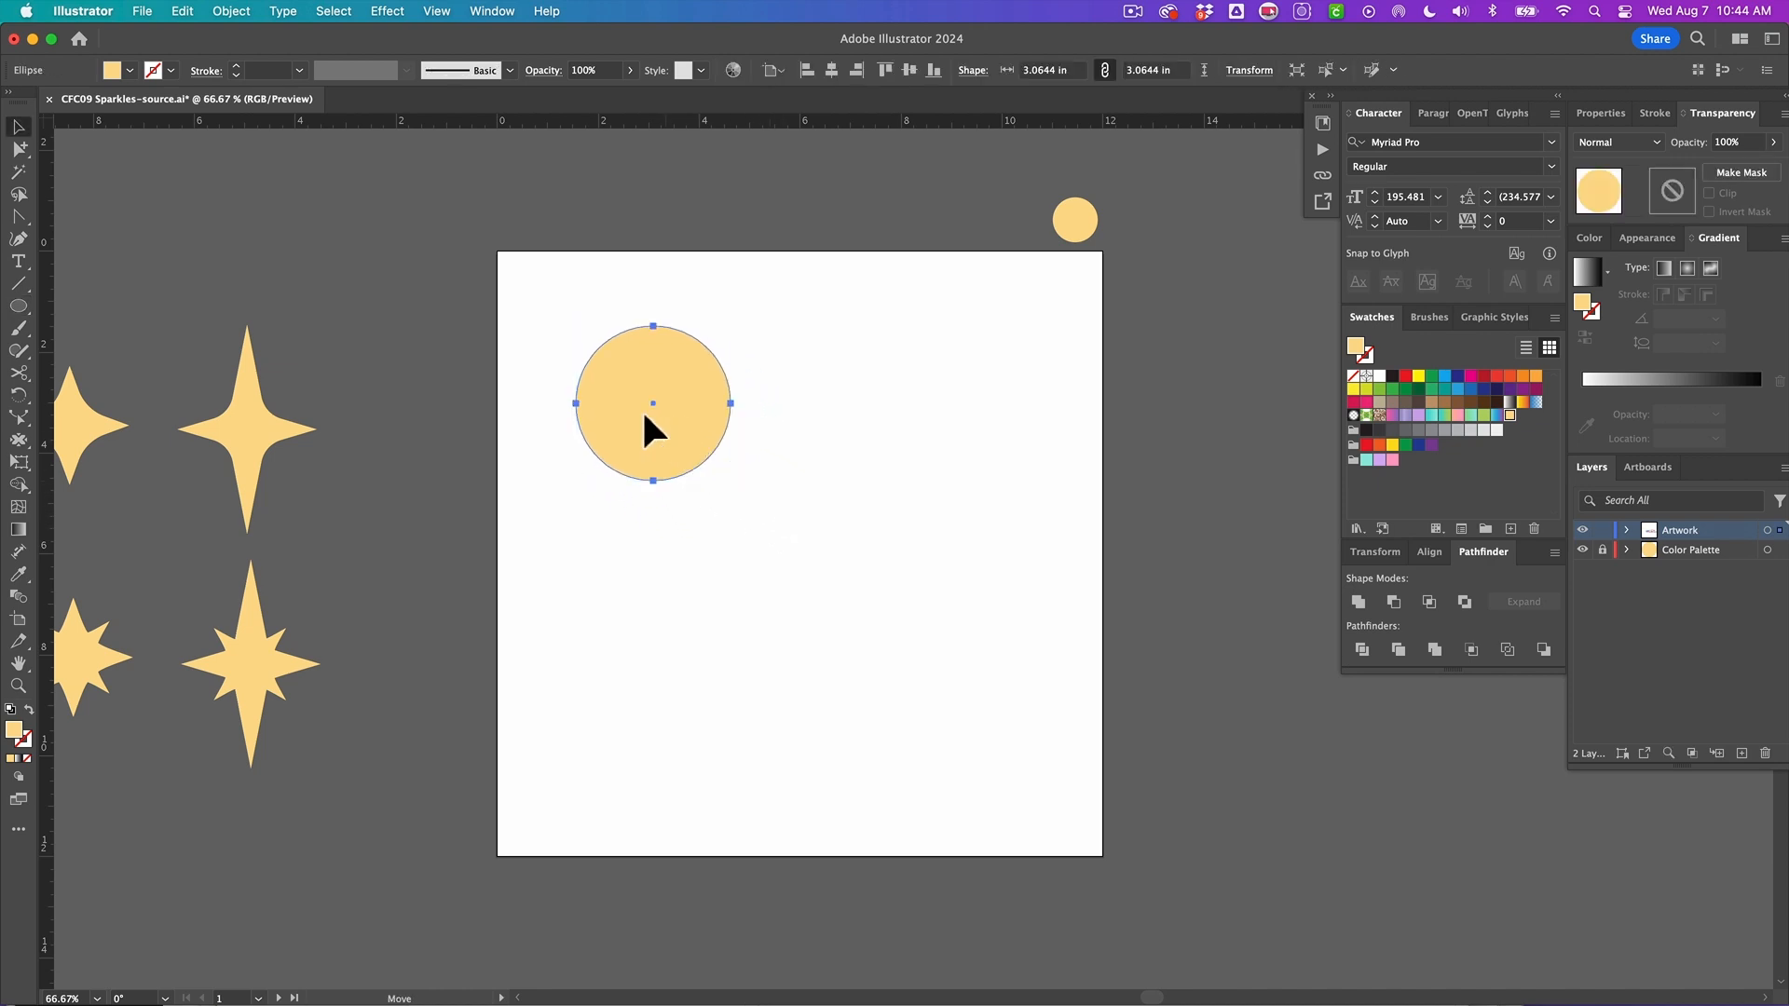
{"action": "left_click_drag", "start_coordinate": [641, 408], "coordinate": [596, 382]}
Step: Apply a Pucker & Bloat effect of -54% to the circle to form a four-point sparkle
{"action": "left_click", "coordinate": [391, 11]}
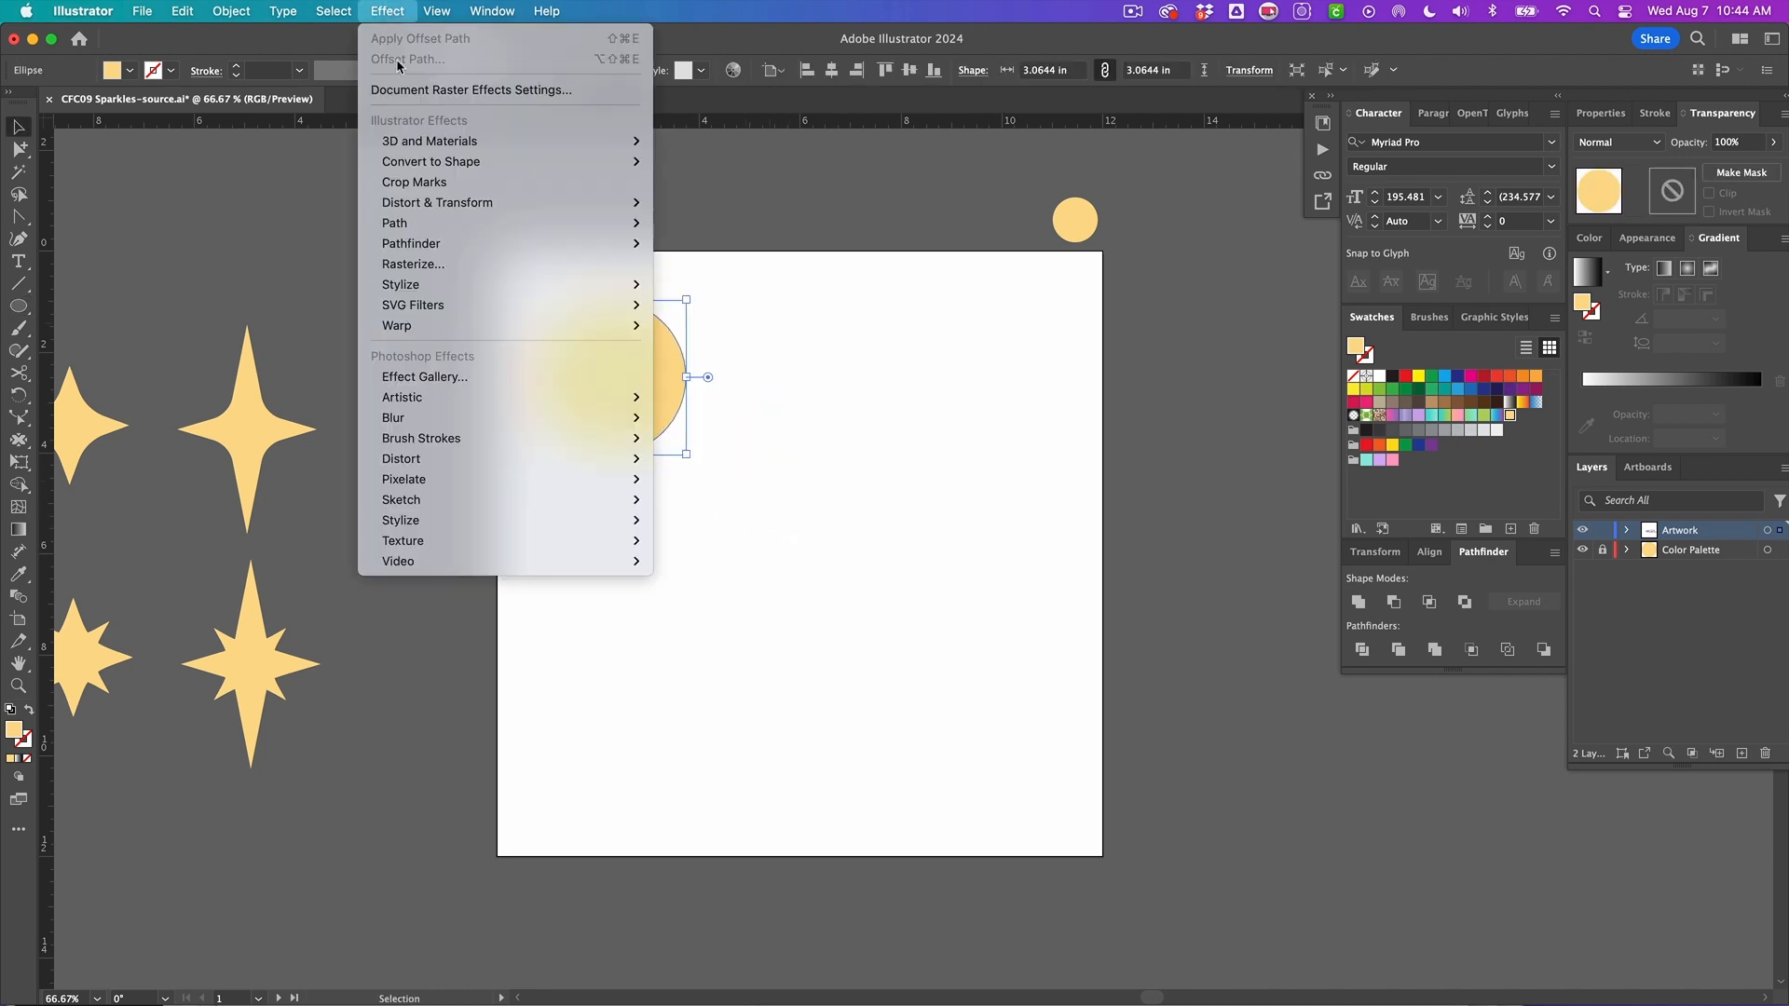
{"action": "mouse_move", "coordinate": [487, 205]}
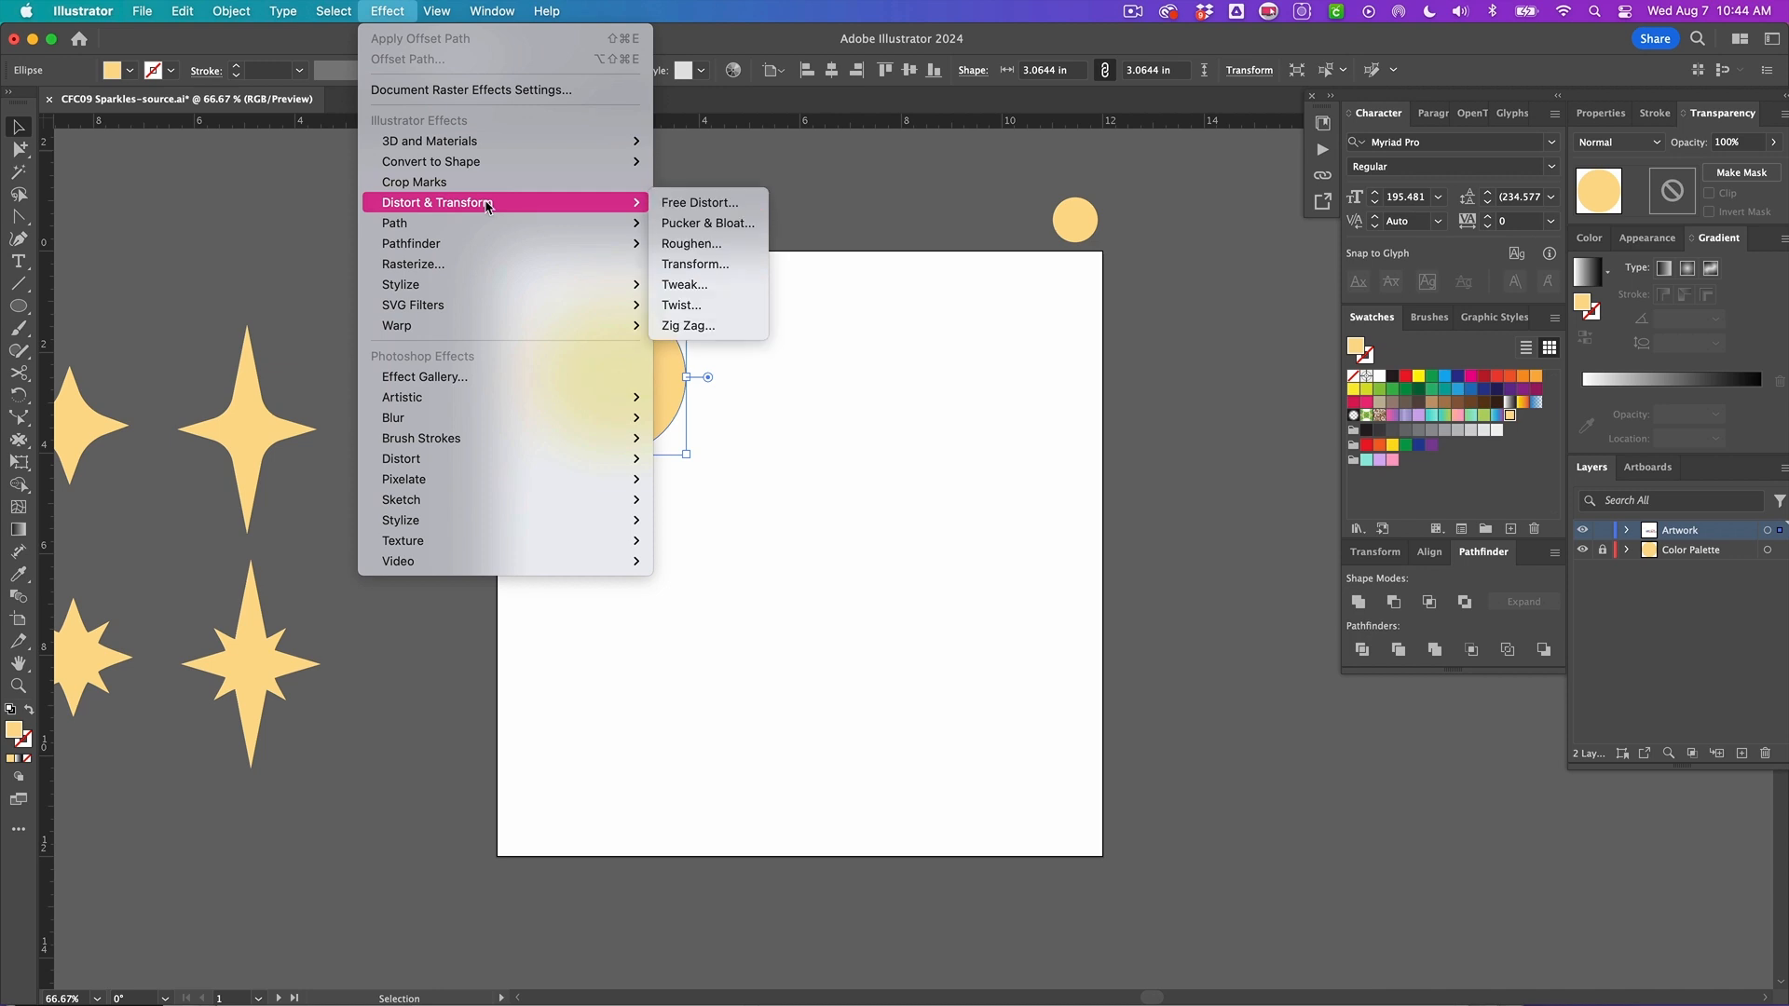
{"action": "left_click", "coordinate": [699, 226]}
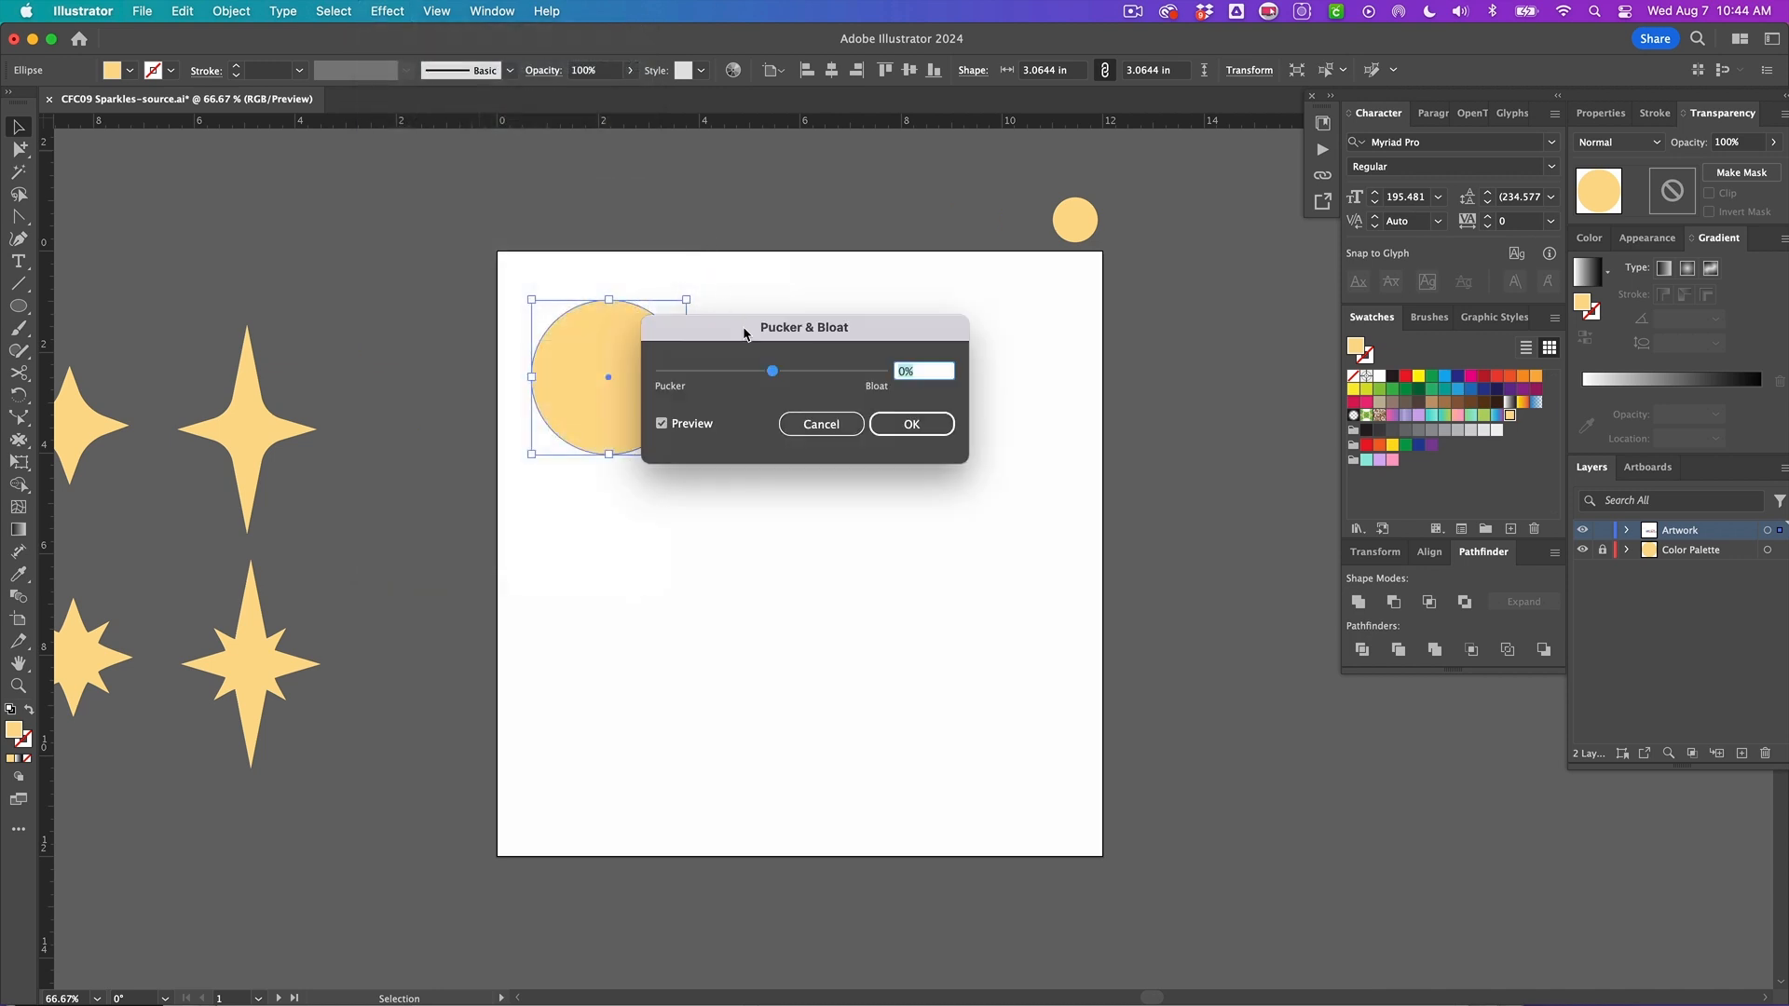
{"action": "left_click_drag", "start_coordinate": [747, 332], "coordinate": [833, 356]}
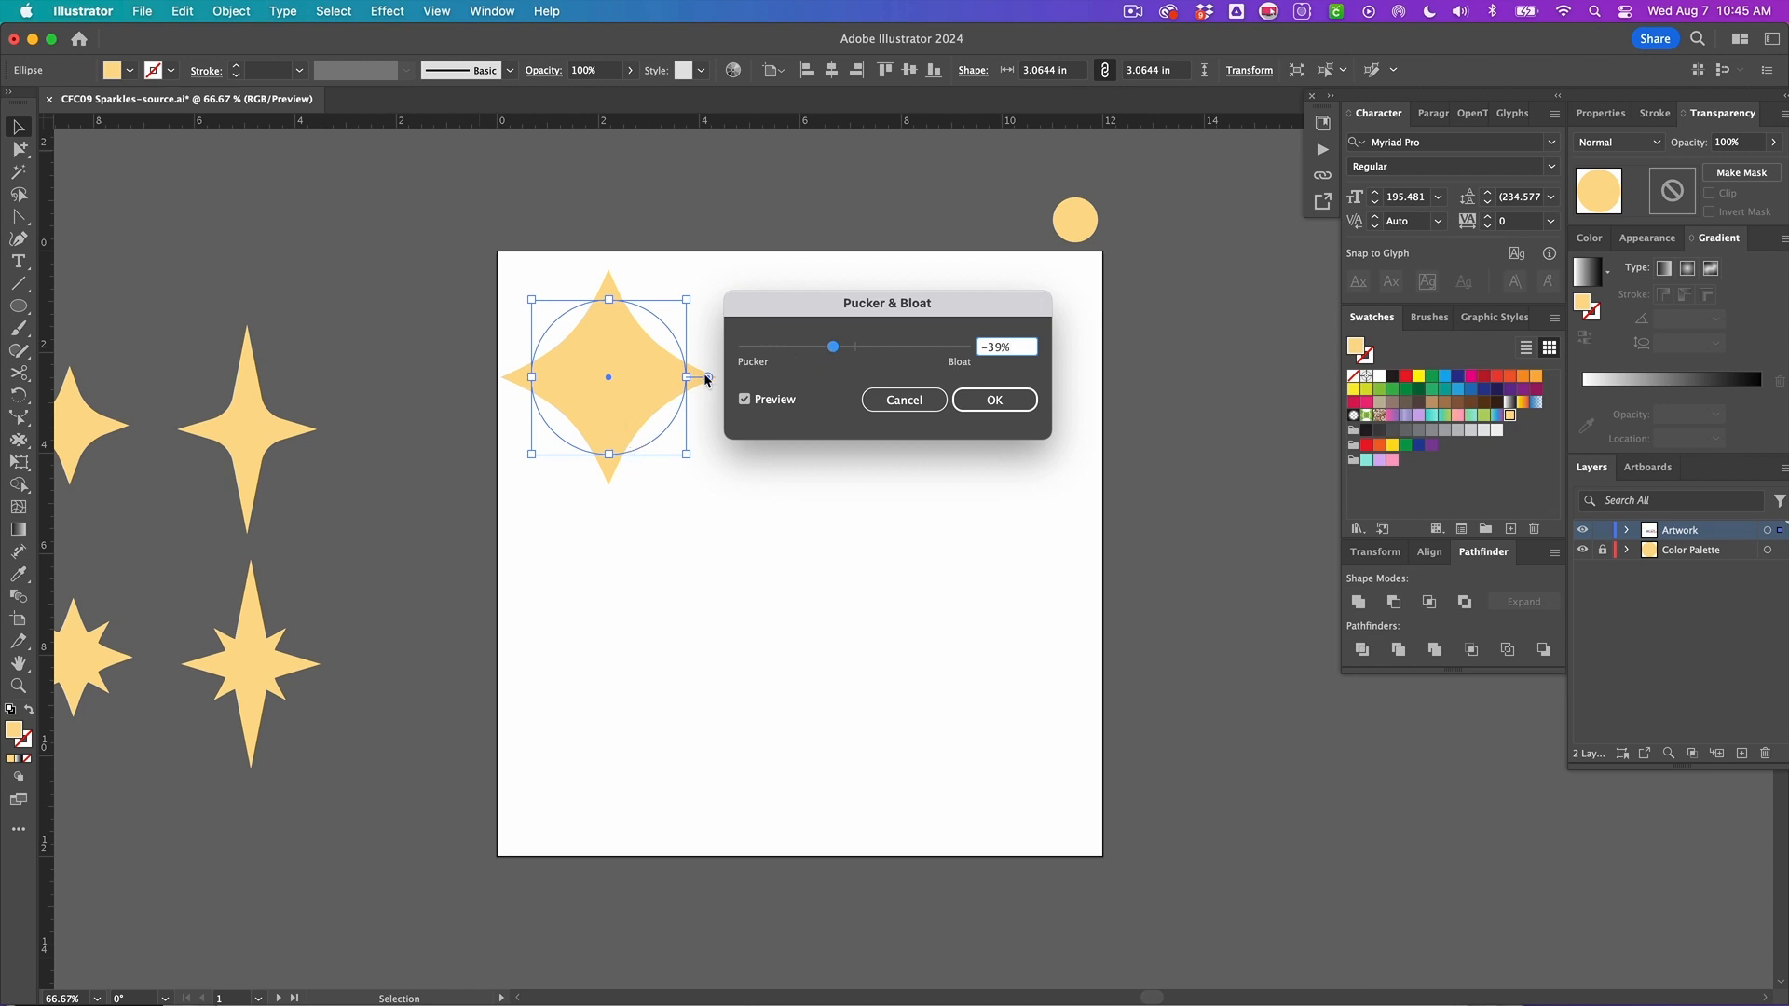
{"action": "left_click_drag", "start_coordinate": [833, 347], "coordinate": [820, 347]}
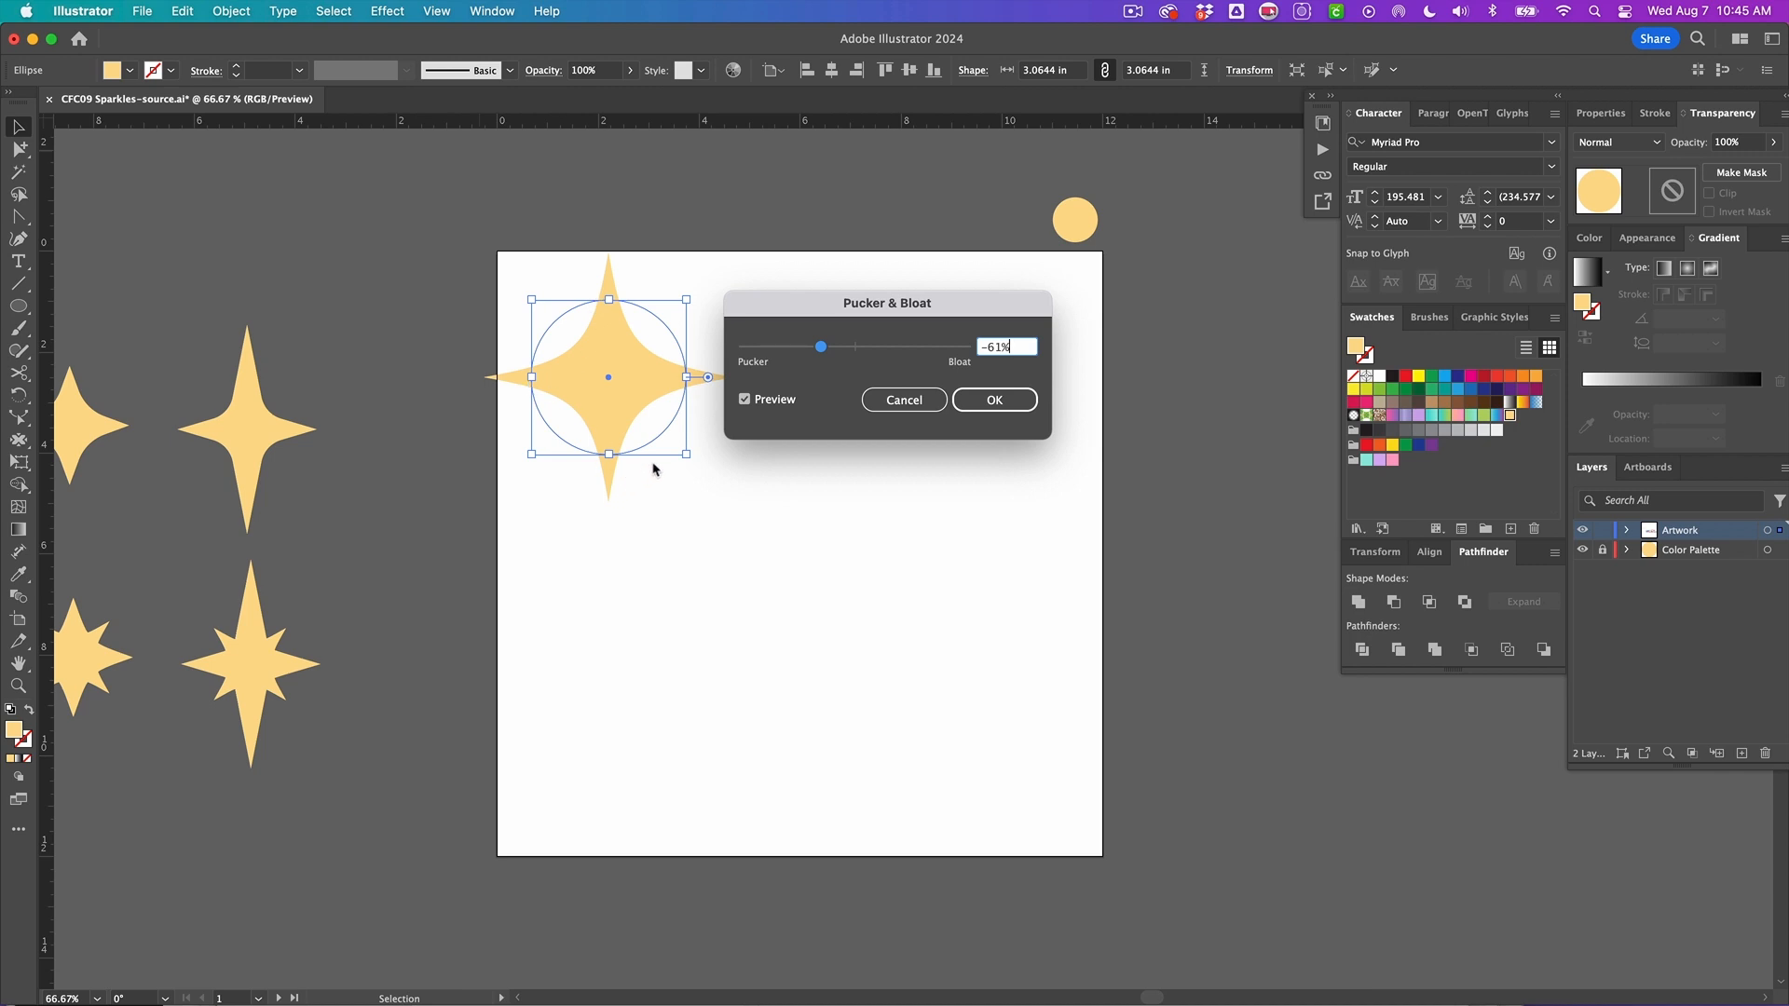
{"action": "left_click_drag", "start_coordinate": [818, 349], "coordinate": [862, 308]}
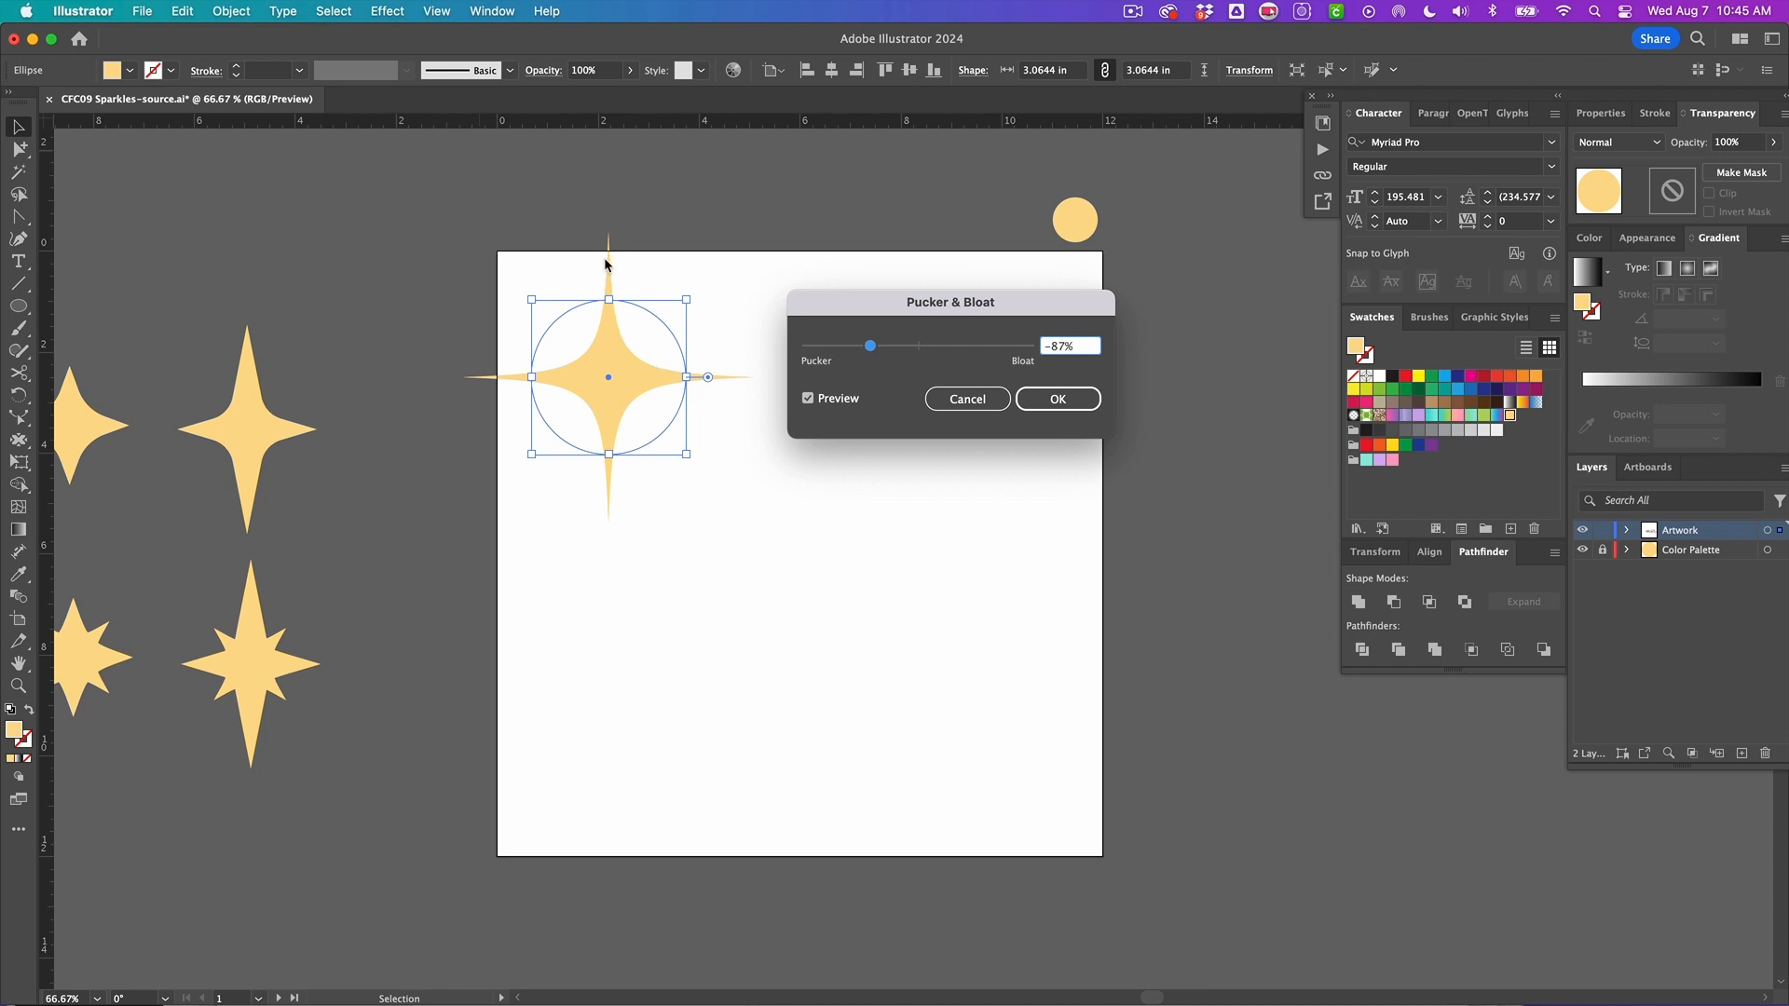
{"action": "left_click_drag", "start_coordinate": [871, 346], "coordinate": [892, 353]}
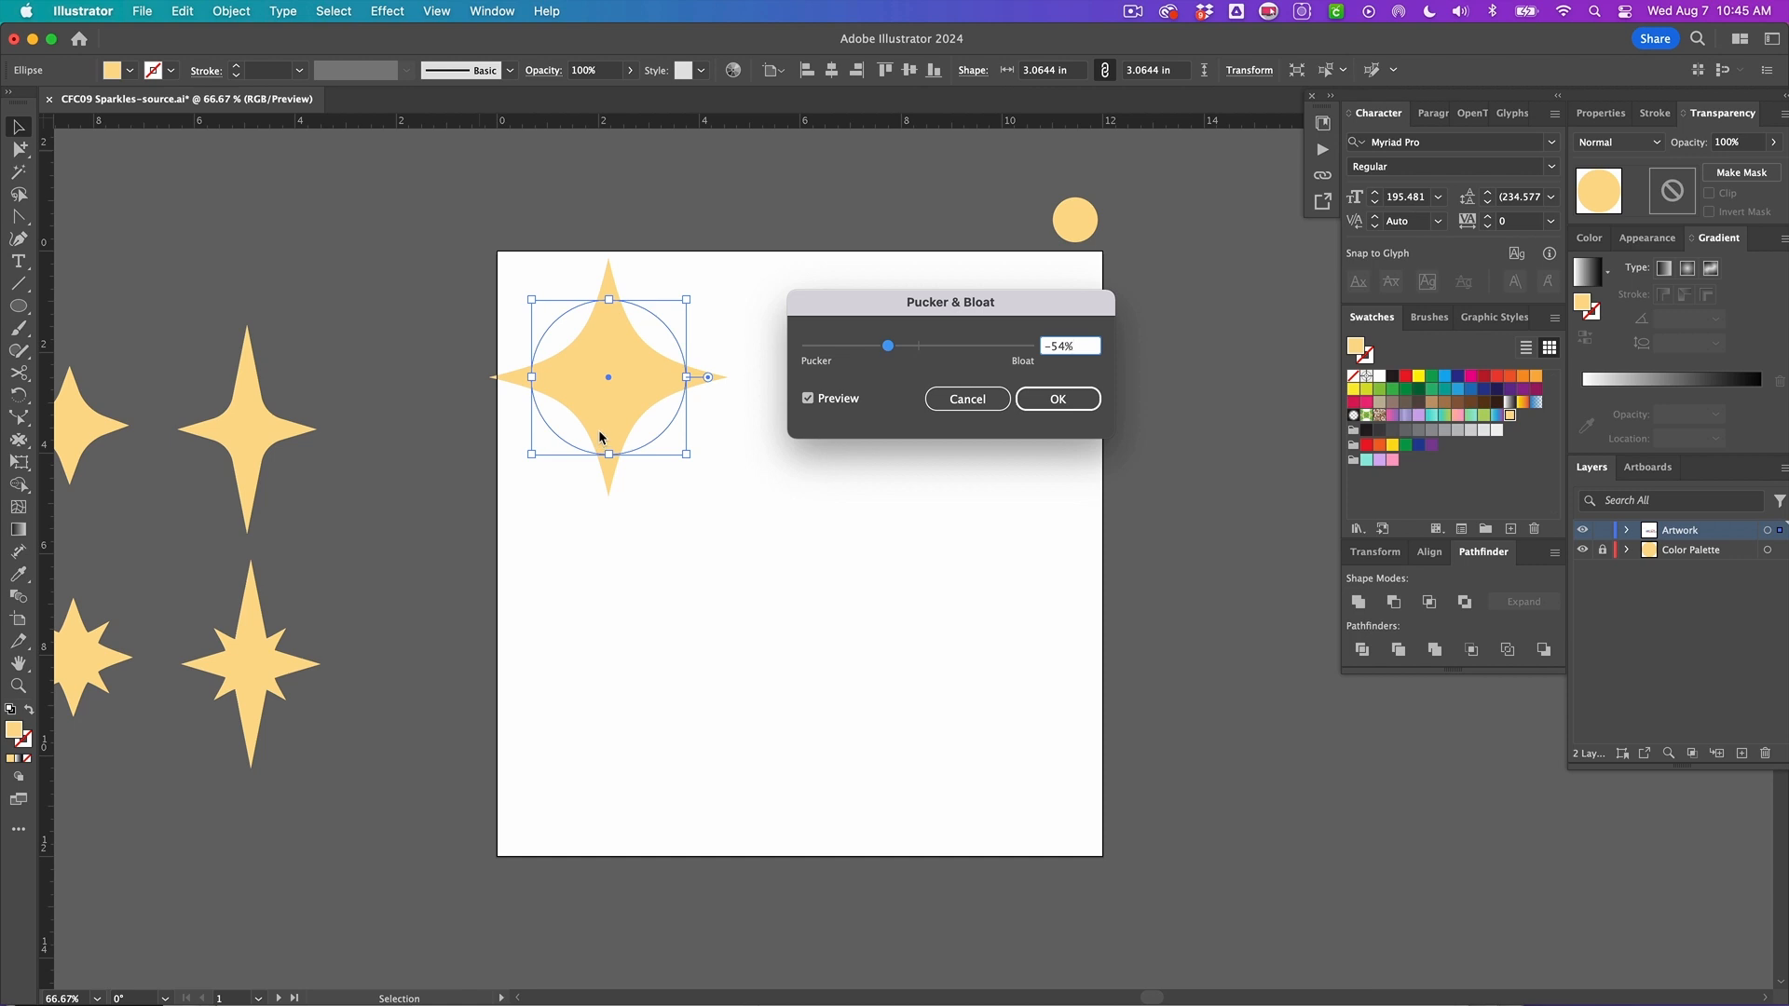
{"action": "left_click", "coordinate": [1060, 402]}
{"action": "left_click", "coordinate": [569, 468]}
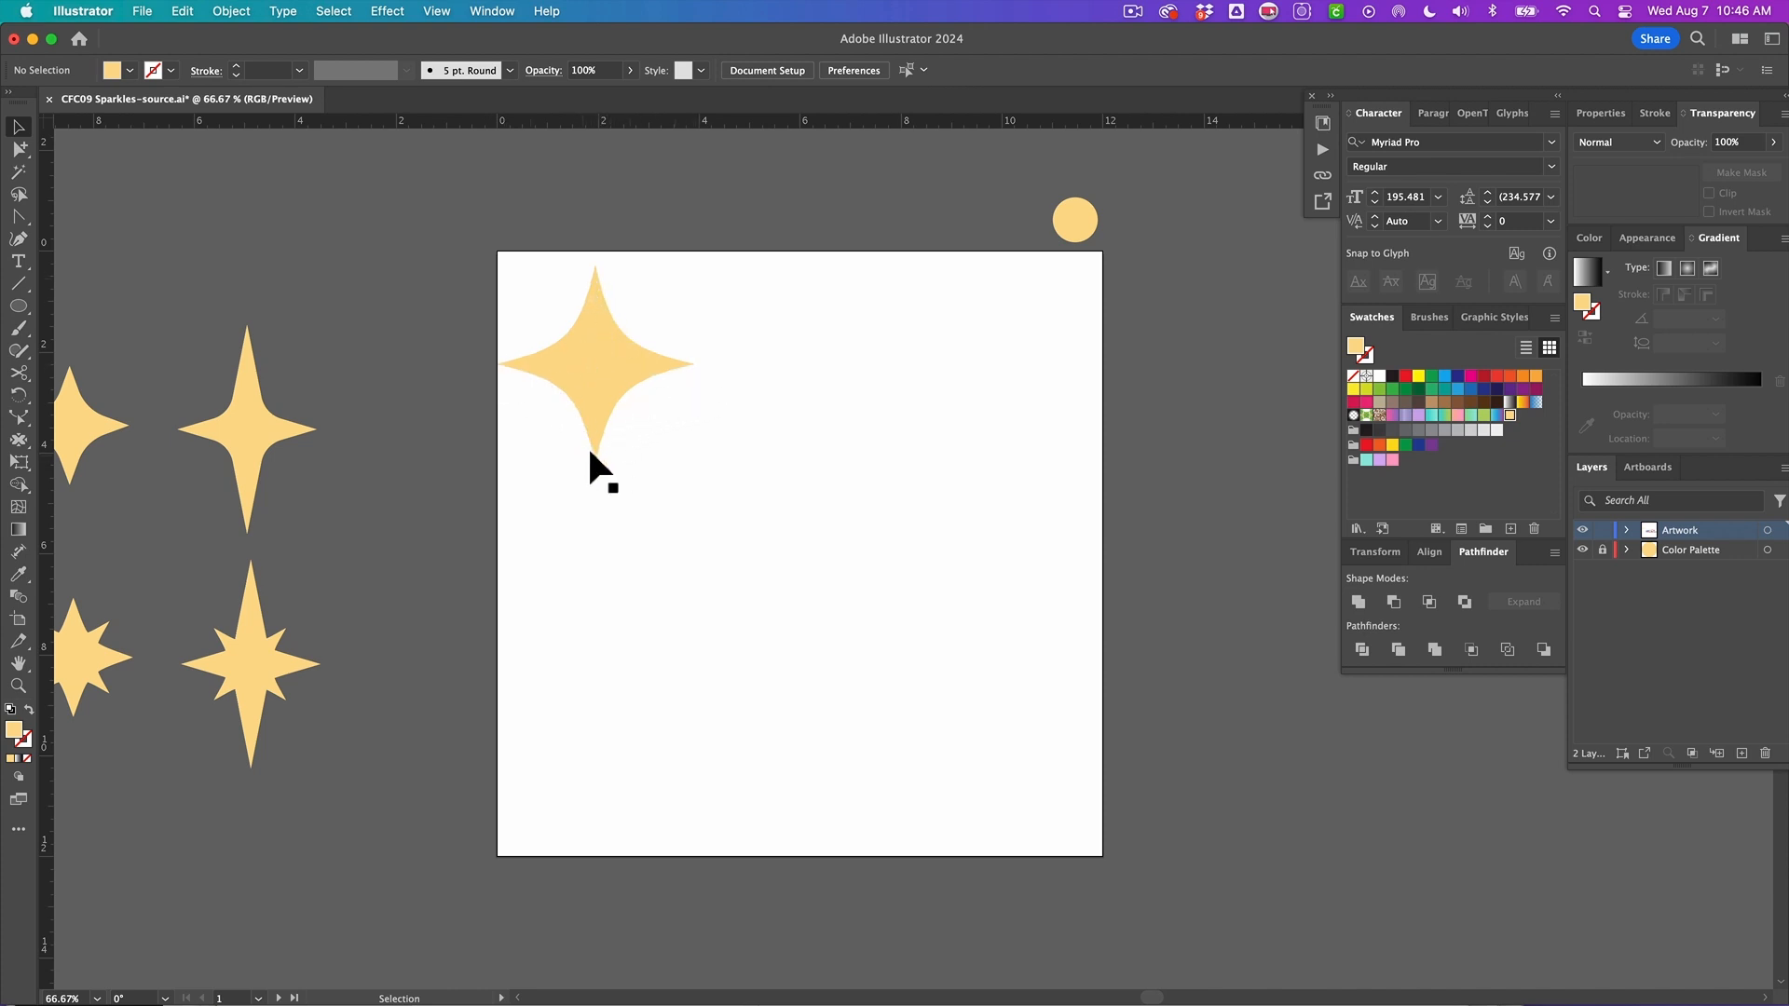
Step: Draw a five-point star about 3.25 in wide with the Star tool and place it to the right of the first sparkle
{"action": "left_click", "coordinate": [17, 315]}
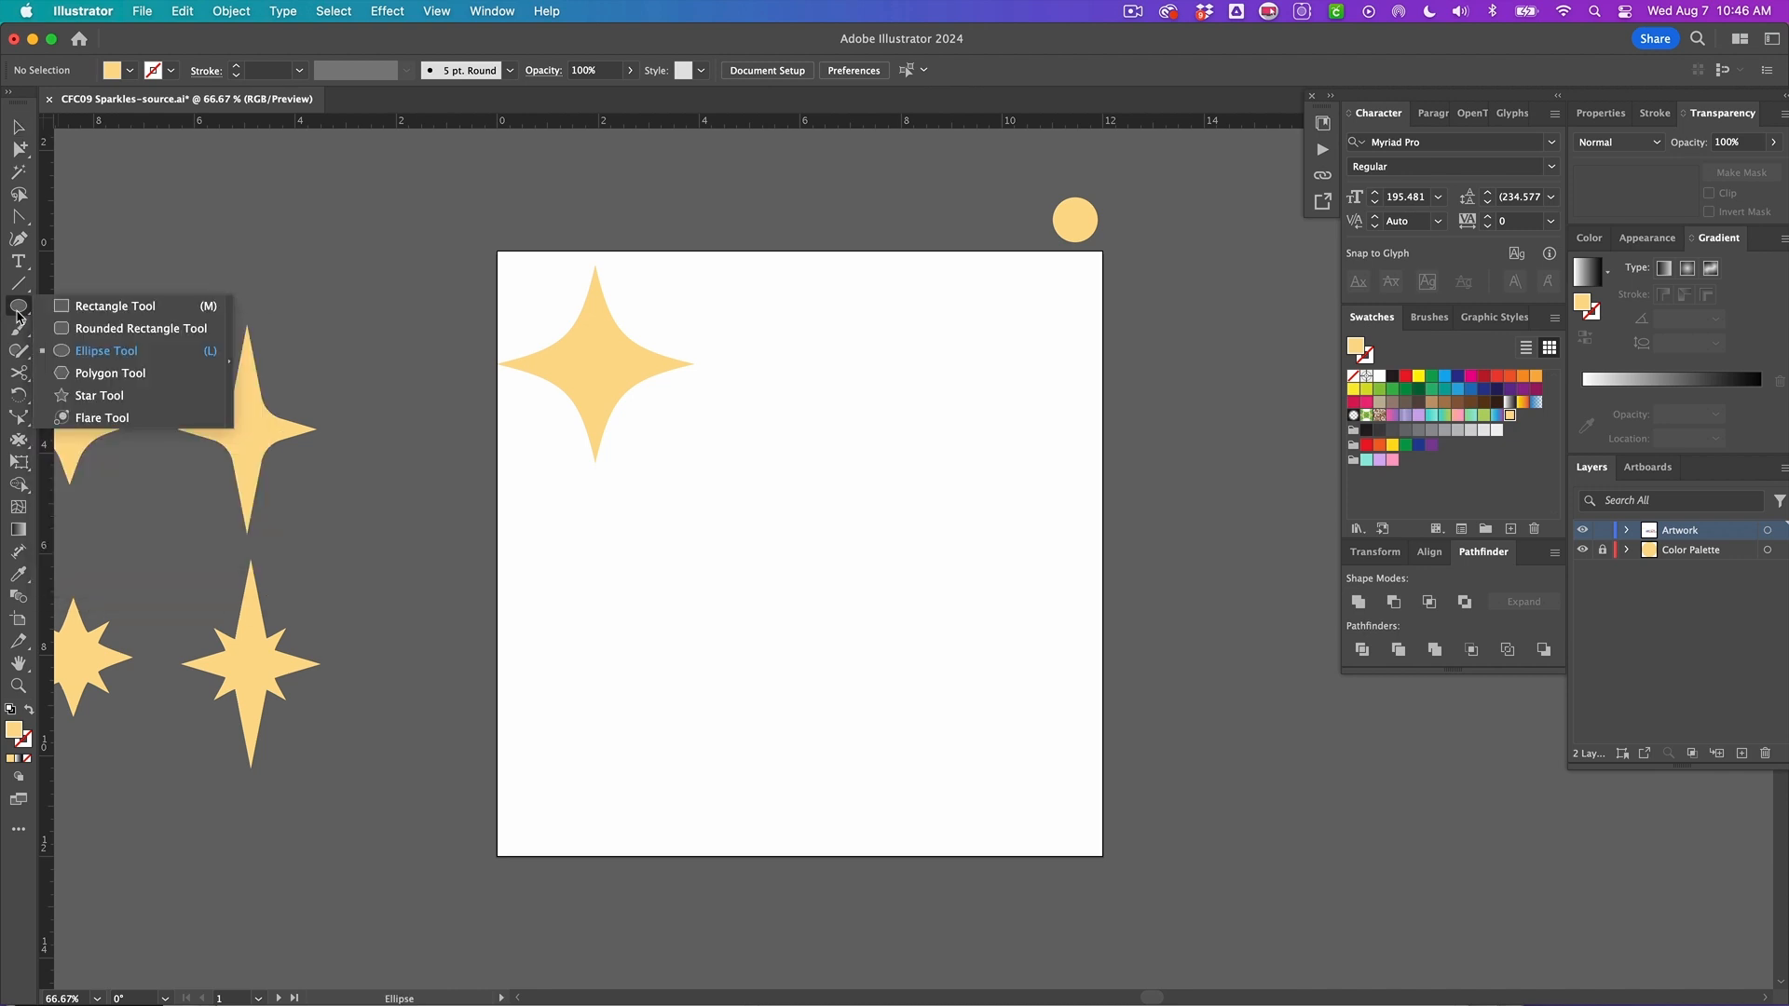
{"action": "left_click", "coordinate": [89, 395]}
{"action": "scroll", "coordinate": [684, 410], "scroll_direction": "up", "scroll_amount": 1}
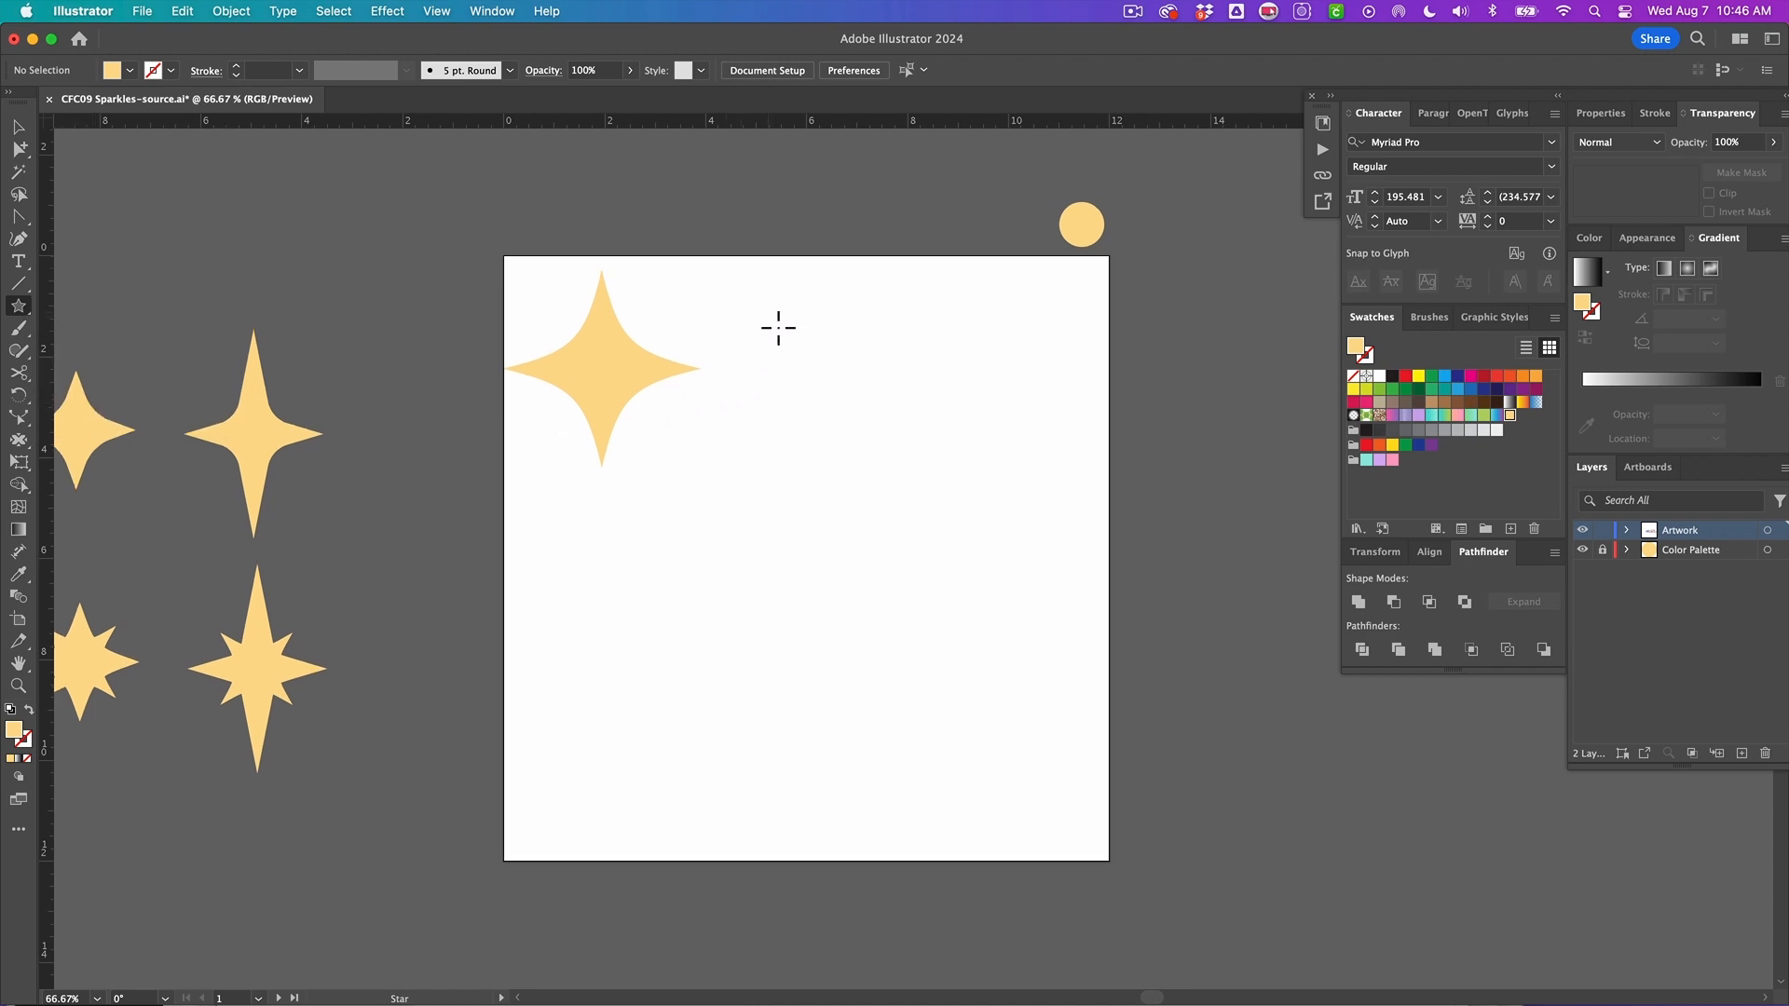
{"action": "mouse_move", "coordinate": [768, 317]}
{"action": "left_mouse_down"}
{"action": "mouse_move", "coordinate": [867, 395]}
{"action": "mouse_move", "coordinate": [811, 451]}
{"action": "mouse_move", "coordinate": [882, 421]}
{"action": "mouse_move", "coordinate": [863, 443]}
{"action": "mouse_move", "coordinate": [817, 402]}
{"action": "left_mouse_up"}
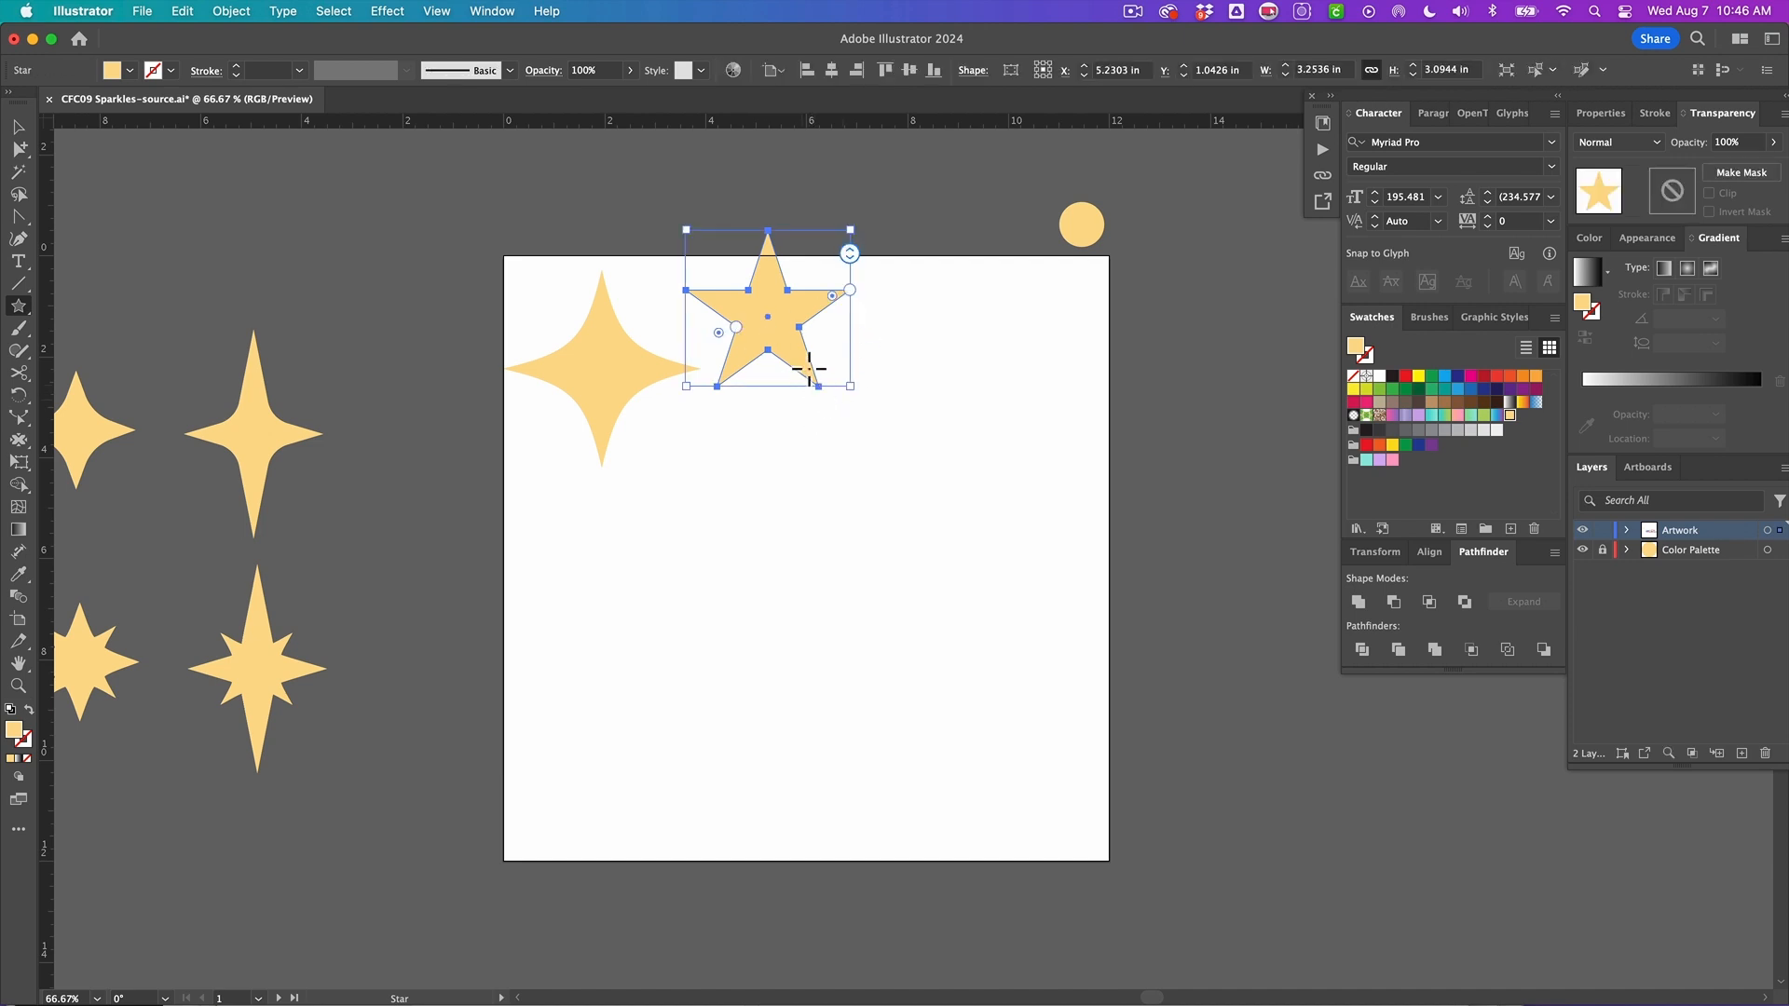
{"action": "key", "text": "v"}
{"action": "left_click_drag", "start_coordinate": [770, 313], "coordinate": [805, 373]}
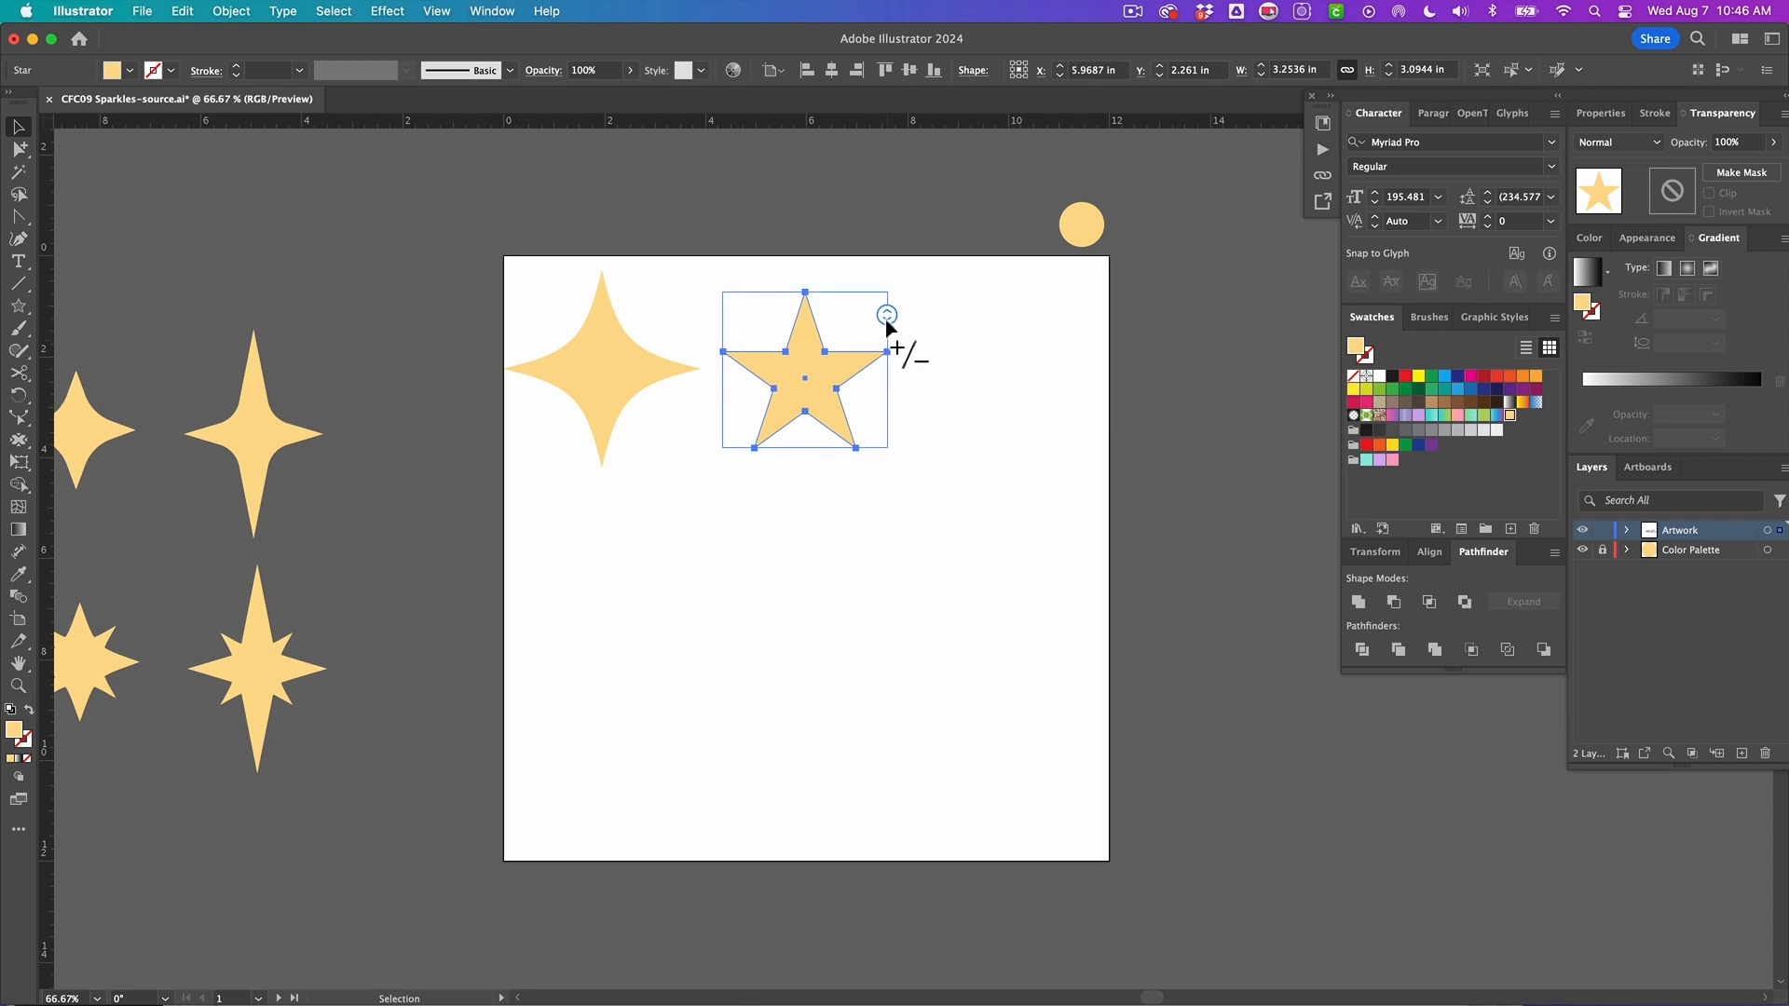
Step: Reduce the star to four points, adjust its inner radius, and enlarge it to about 3.68 in across
{"action": "mouse_move", "coordinate": [887, 327]}
{"action": "left_mouse_down"}
{"action": "mouse_move", "coordinate": [889, 349]}
{"action": "mouse_move", "coordinate": [888, 314]}
{"action": "left_mouse_up"}
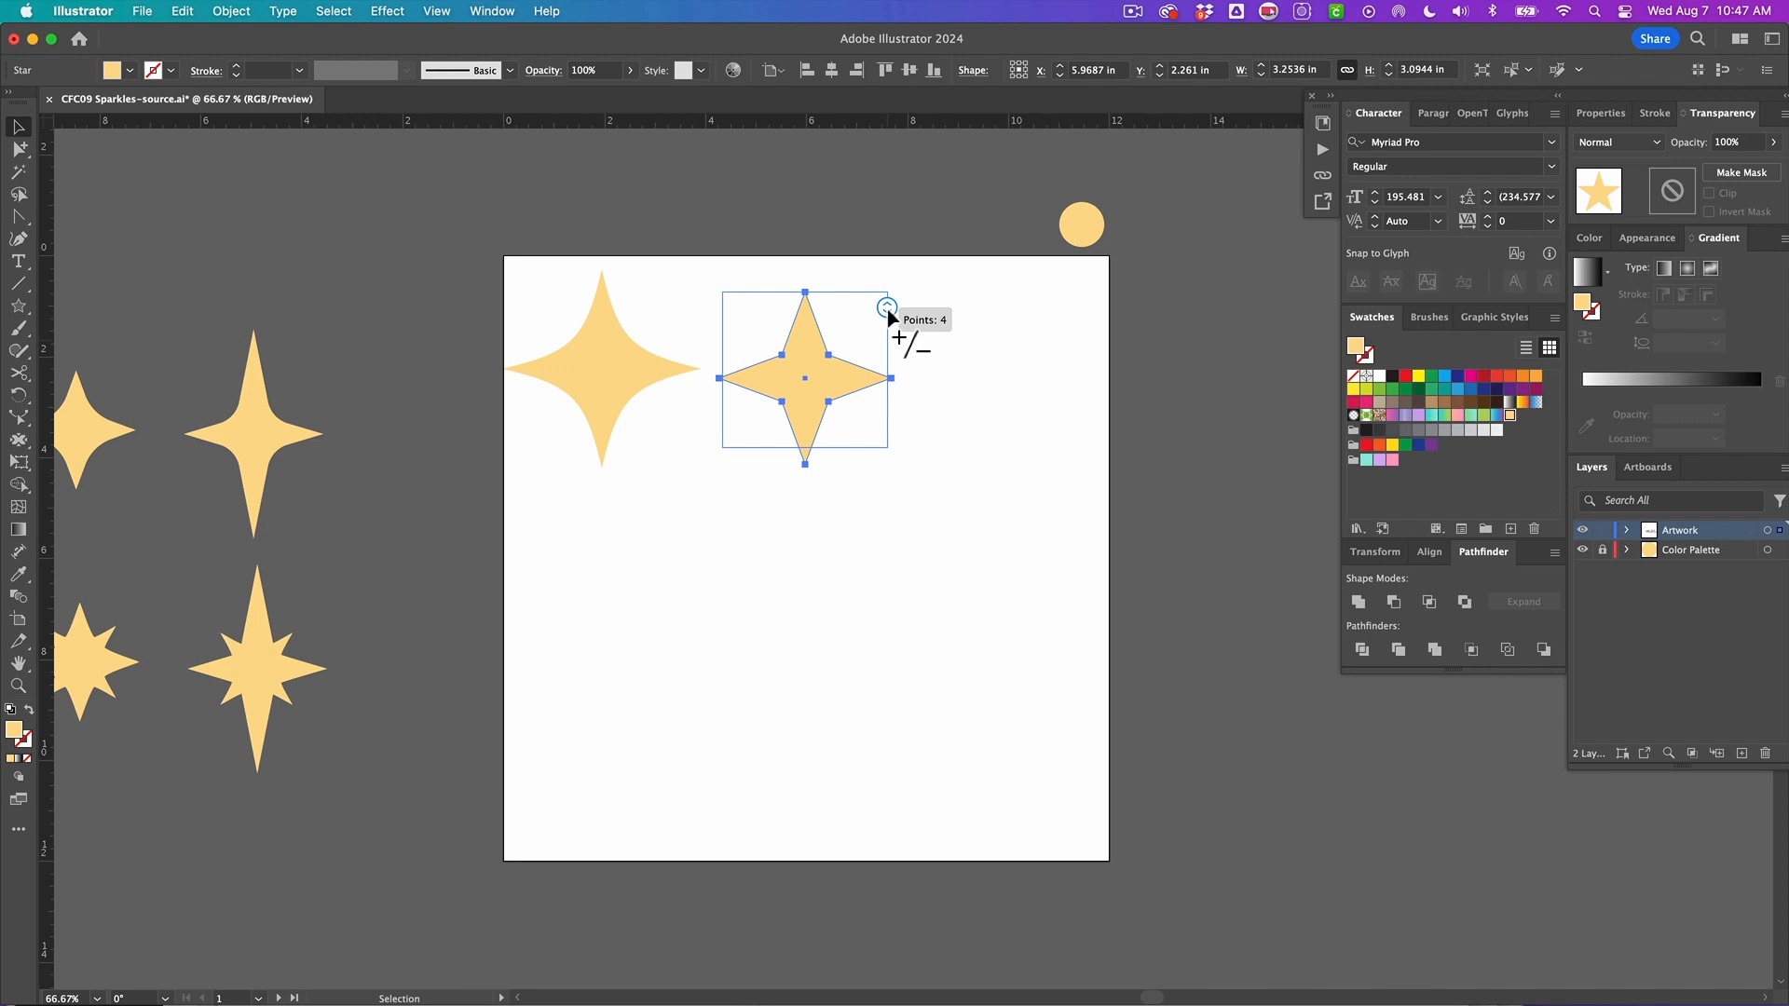
{"action": "left_click_drag", "start_coordinate": [888, 317], "coordinate": [888, 317]}
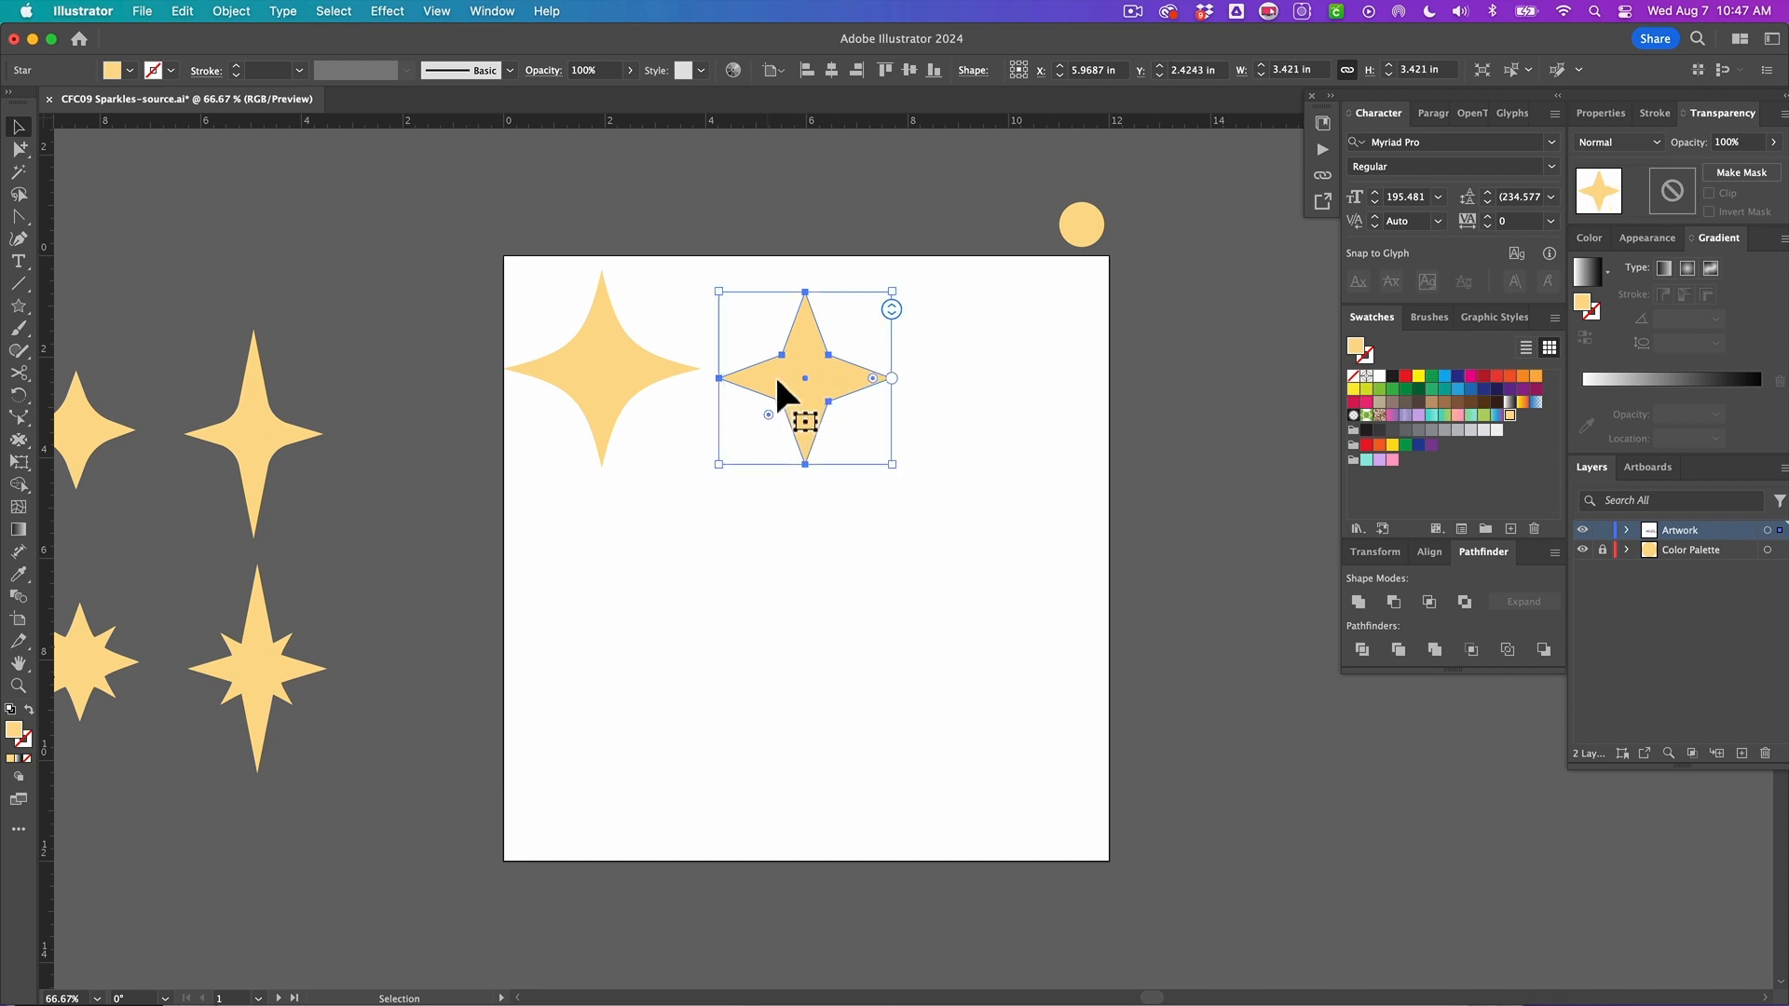
{"action": "scroll", "coordinate": [761, 412], "scroll_direction": "left", "scroll_amount": 1}
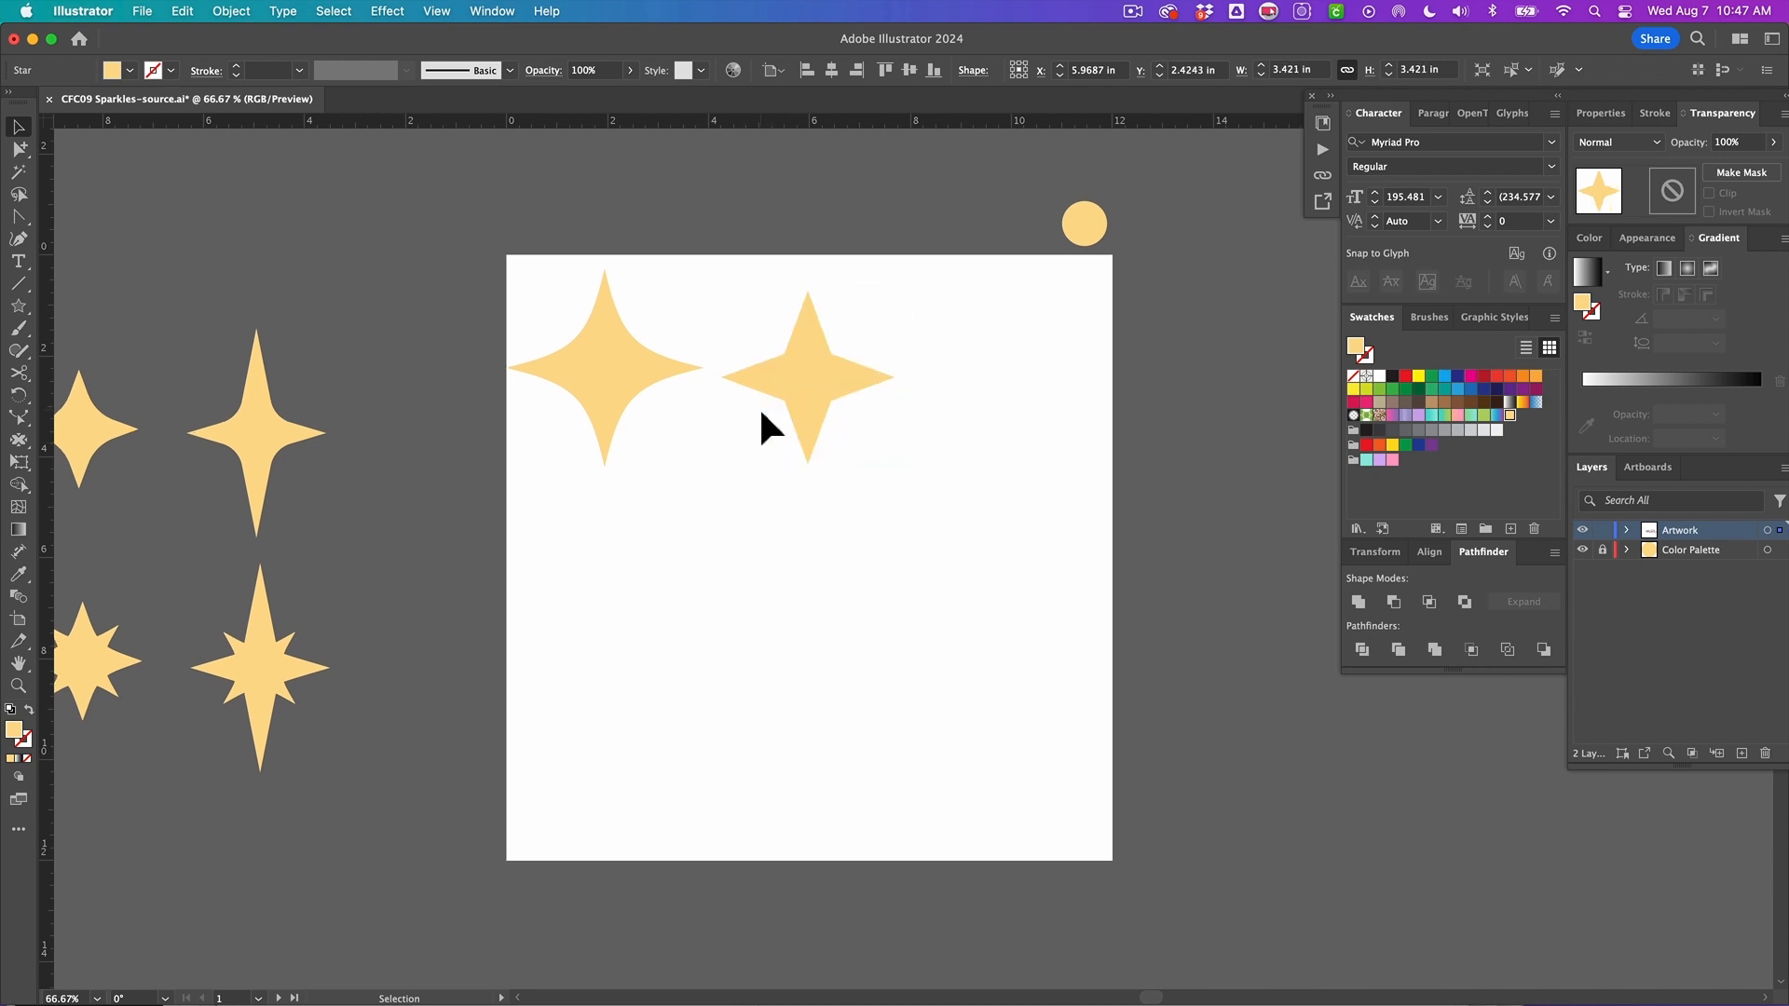
{"action": "left_click_drag", "start_coordinate": [787, 400], "coordinate": [787, 401]}
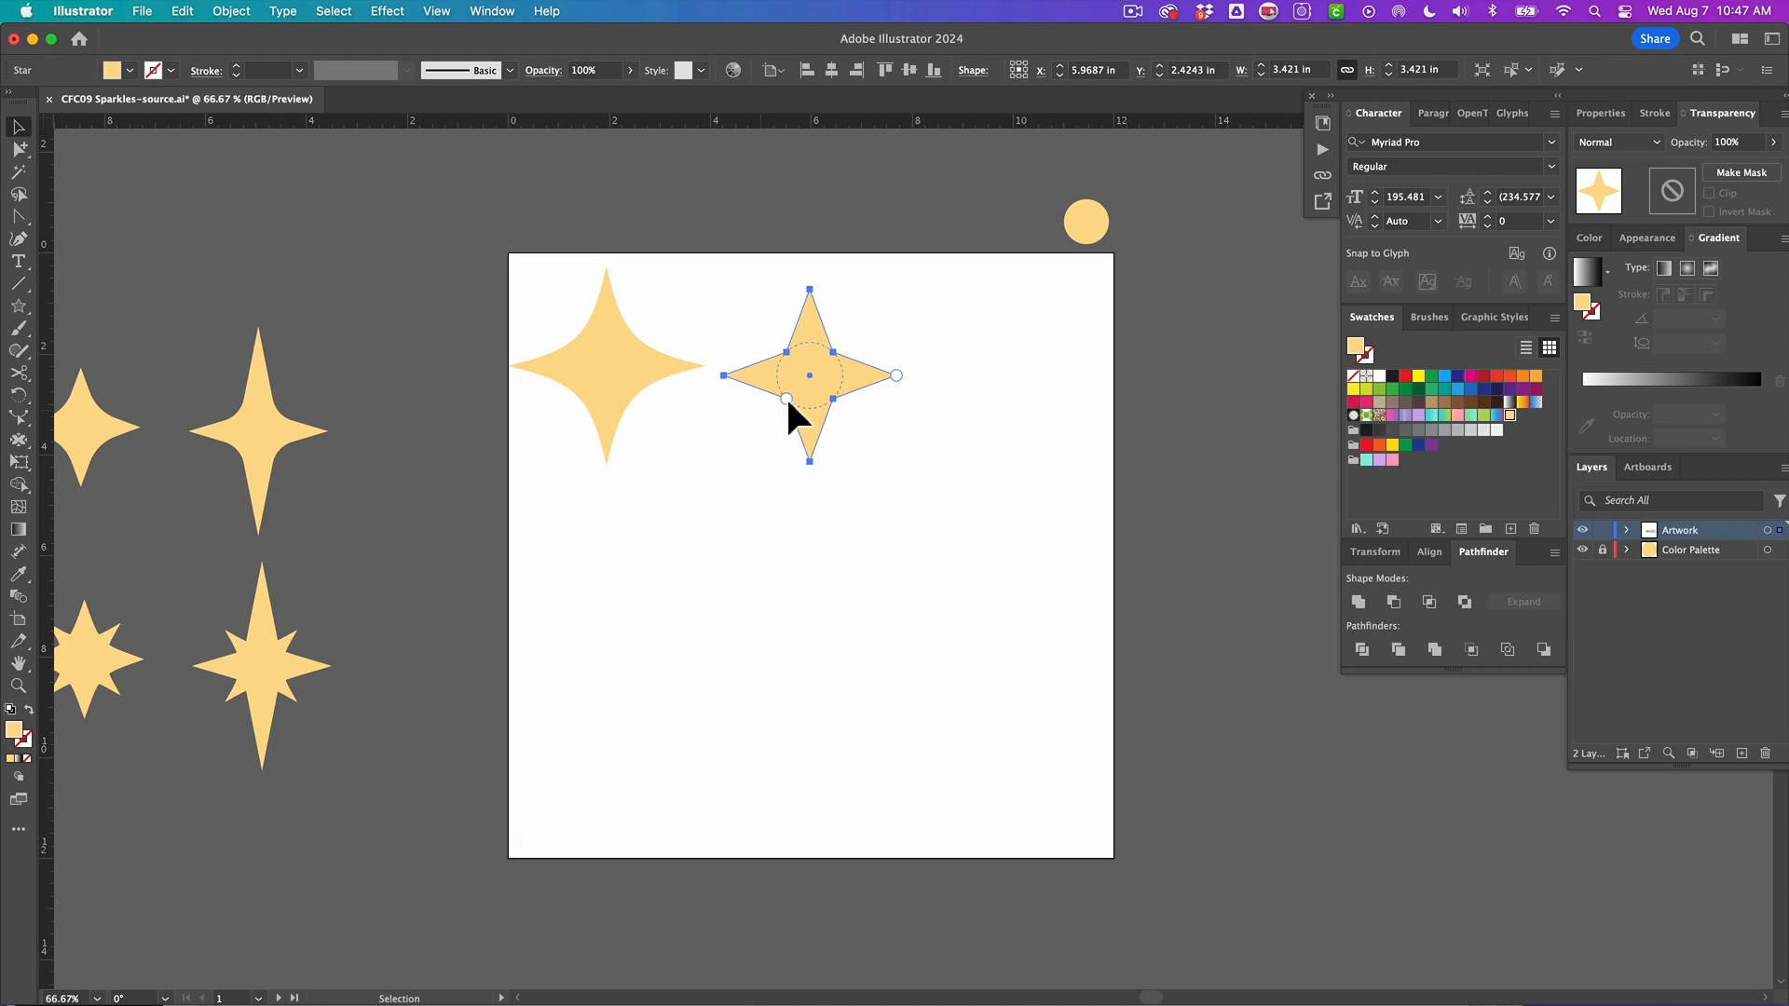
{"action": "left_click_drag", "start_coordinate": [787, 401], "coordinate": [796, 388]}
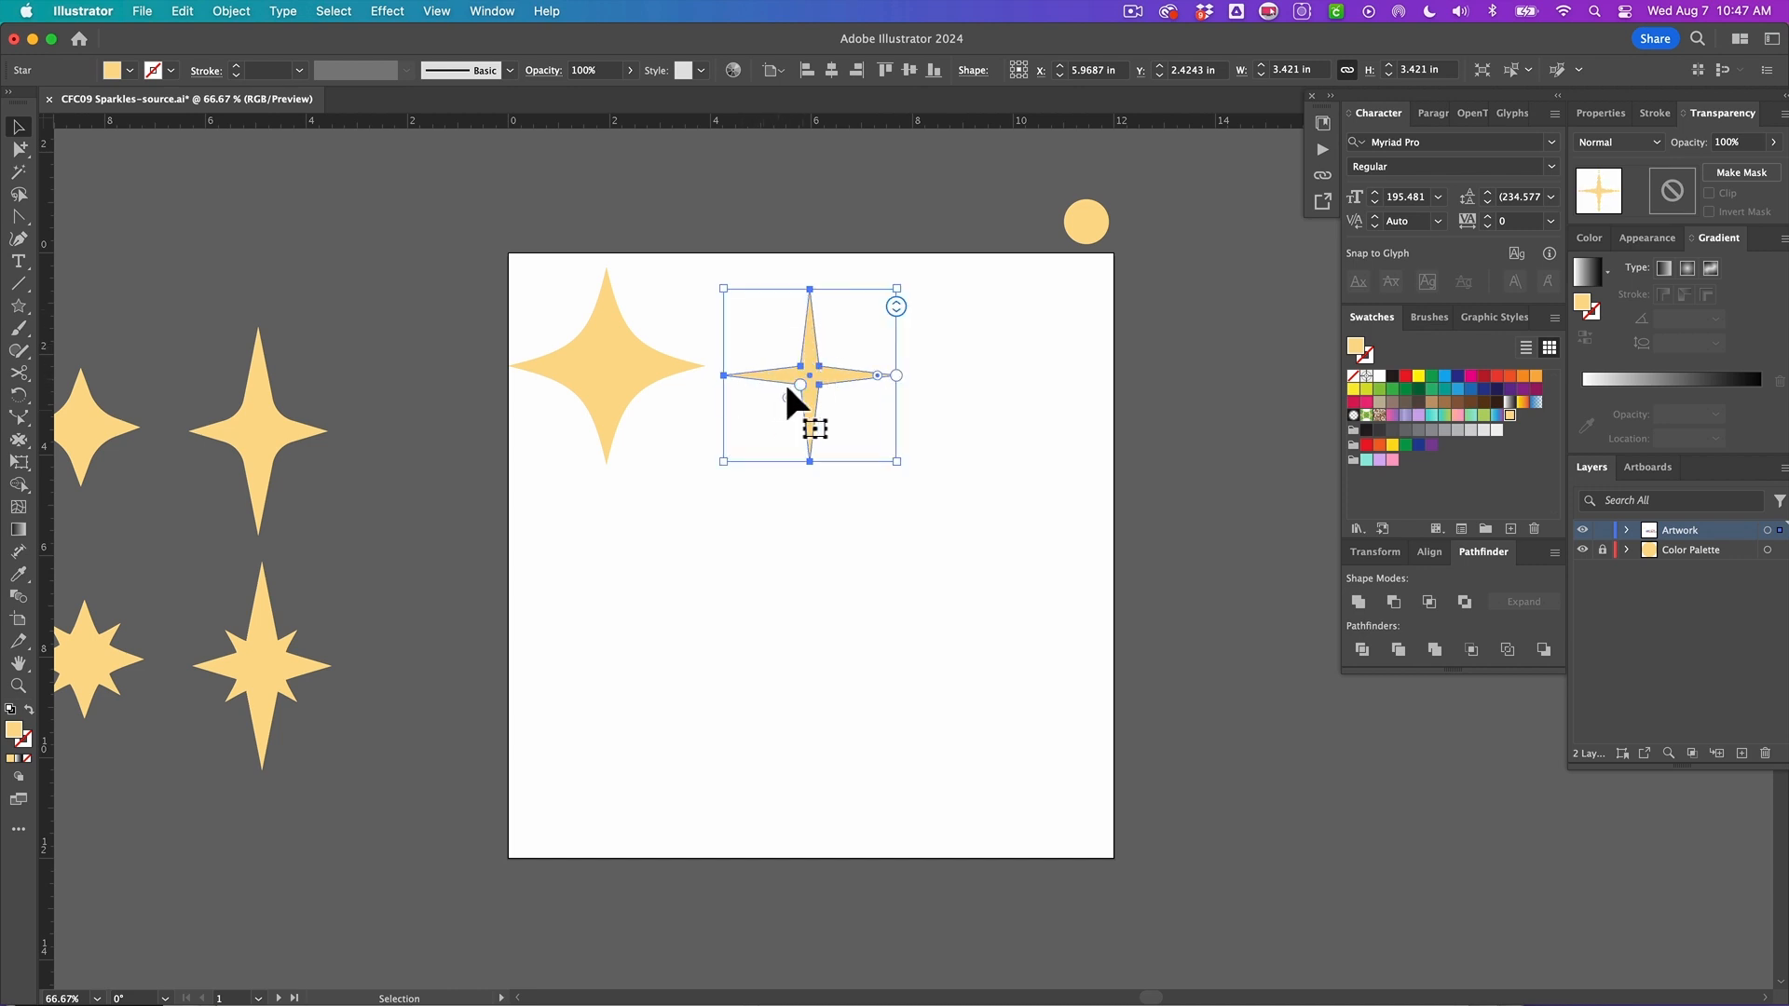
{"action": "left_click_drag", "start_coordinate": [798, 382], "coordinate": [779, 395]}
{"action": "mouse_move", "coordinate": [897, 377]}
{"action": "left_mouse_down"}
{"action": "mouse_move", "coordinate": [949, 377]}
{"action": "mouse_move", "coordinate": [885, 374]}
{"action": "mouse_move", "coordinate": [901, 376]}
{"action": "left_mouse_up"}
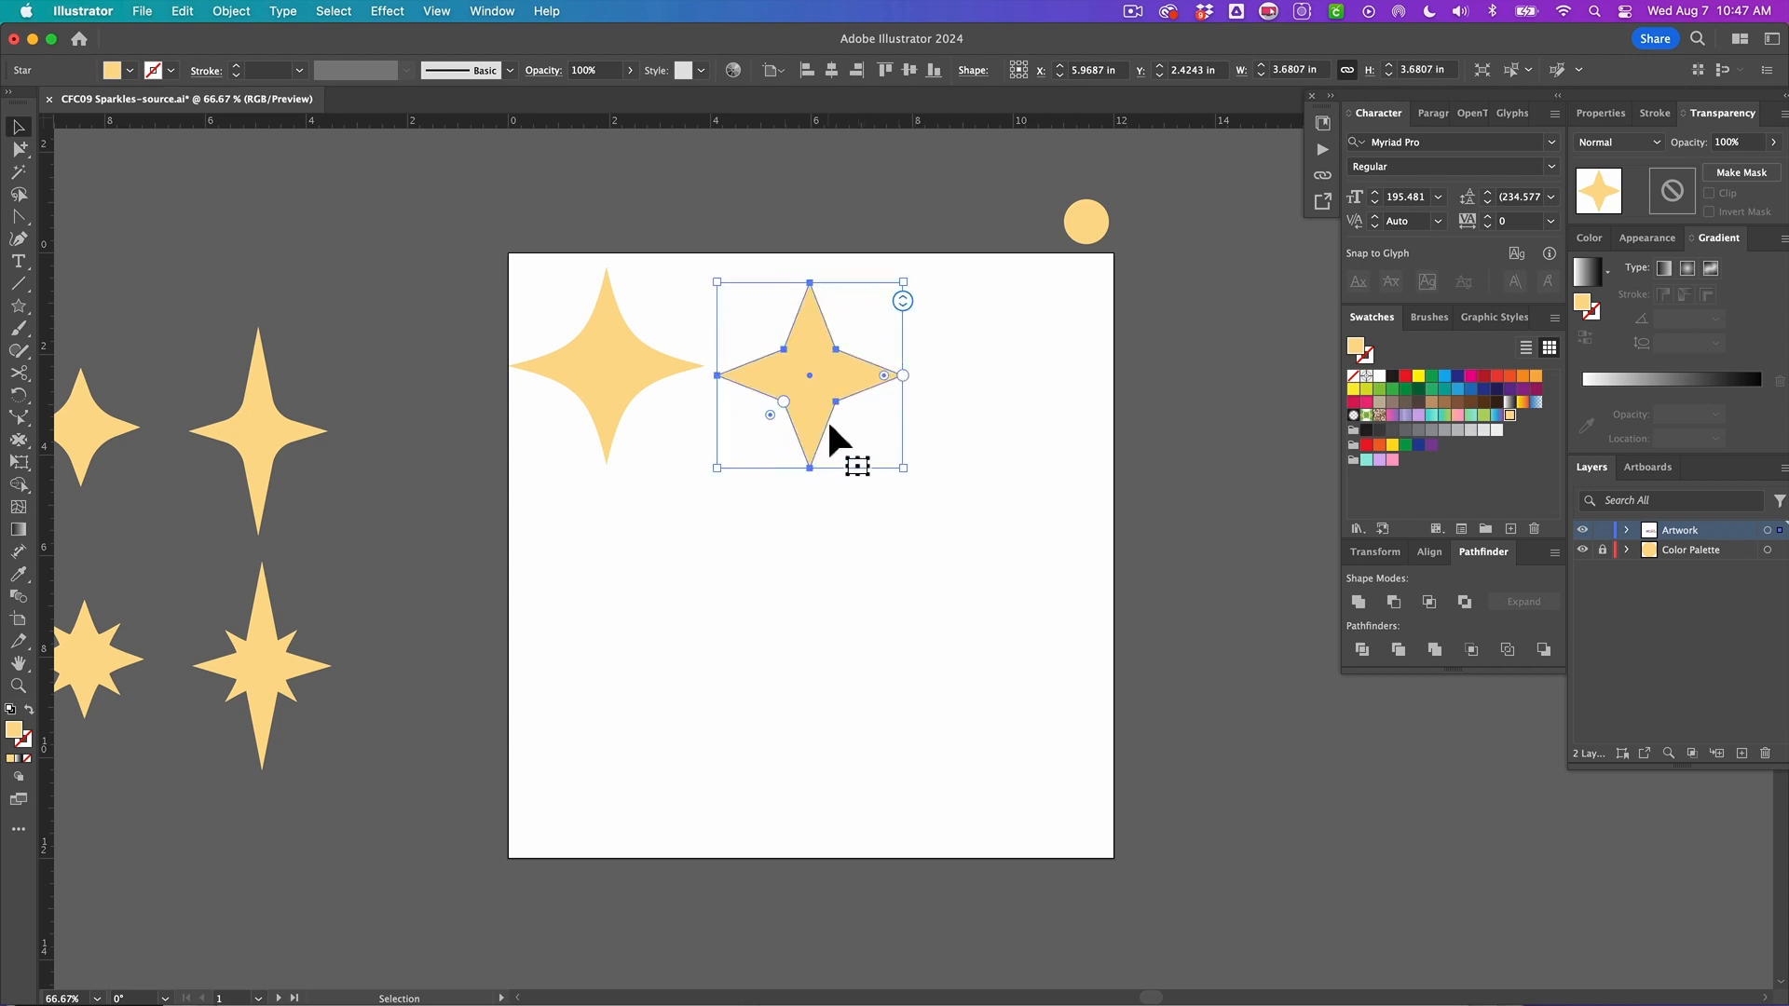
{"action": "left_click", "coordinate": [943, 407]}
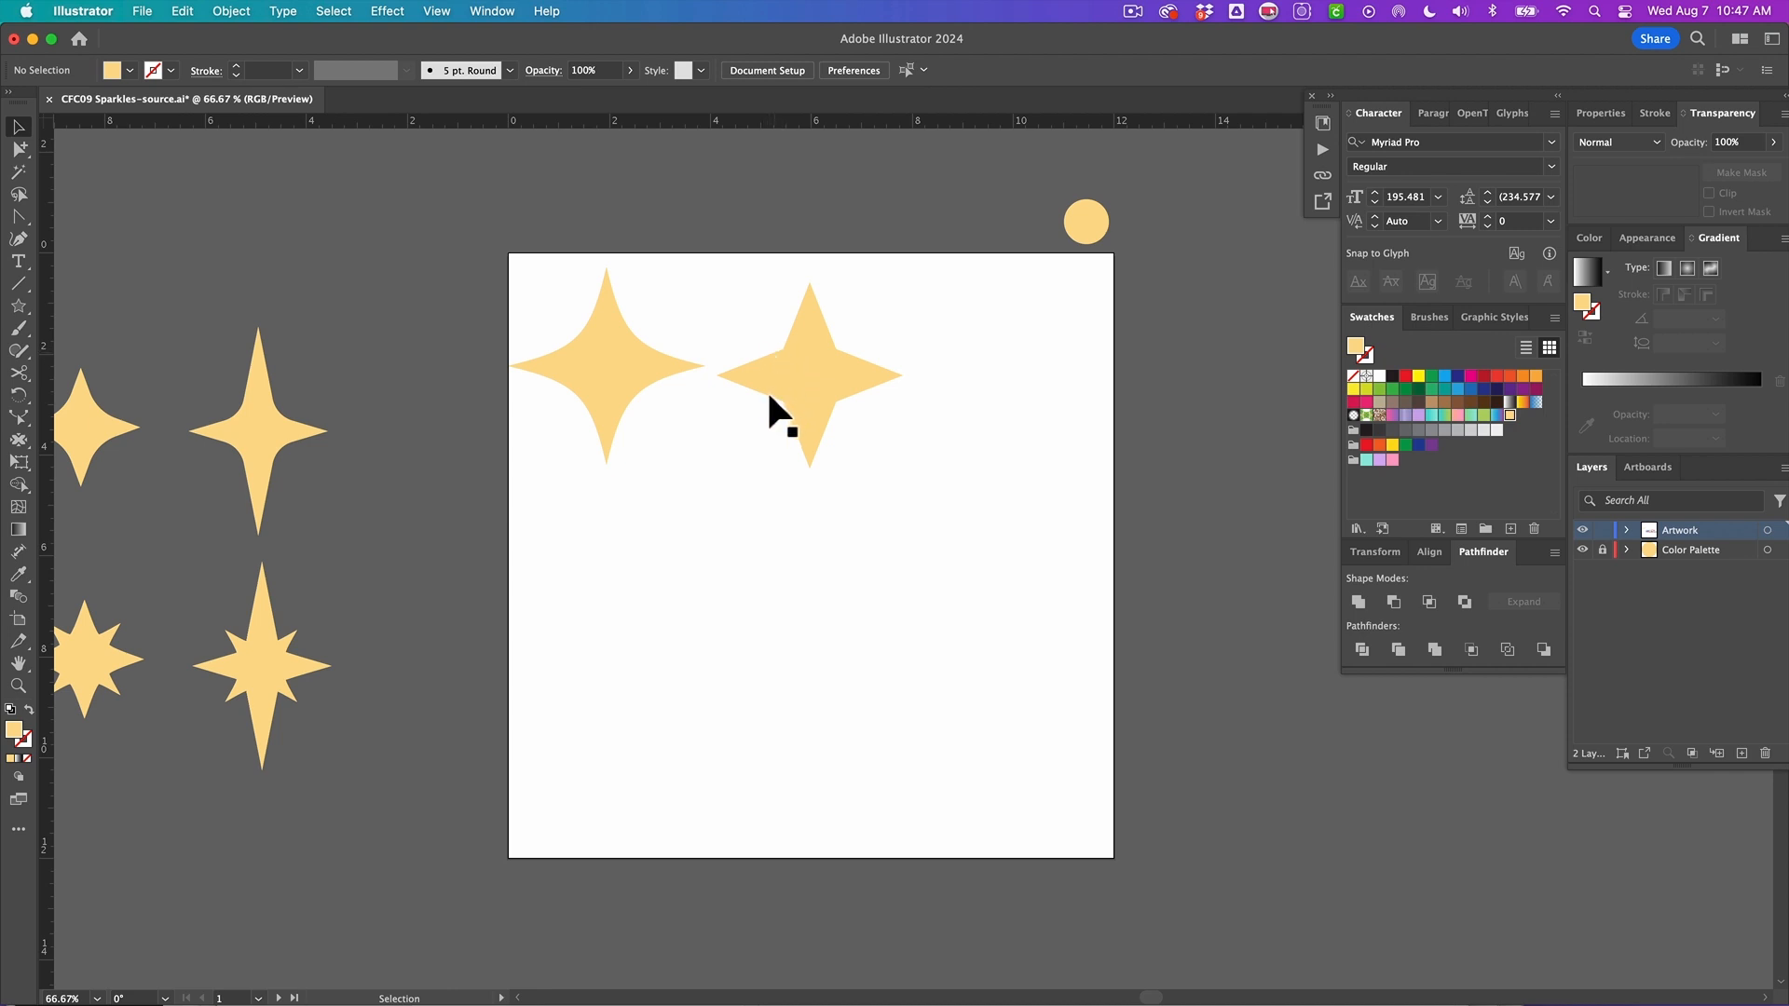
Step: Round the star's four inner corners to about 0.89 in and move the star up level with the first sparkle
{"action": "key", "text": "a"}
{"action": "left_click_drag", "start_coordinate": [830, 395], "coordinate": [856, 418]}
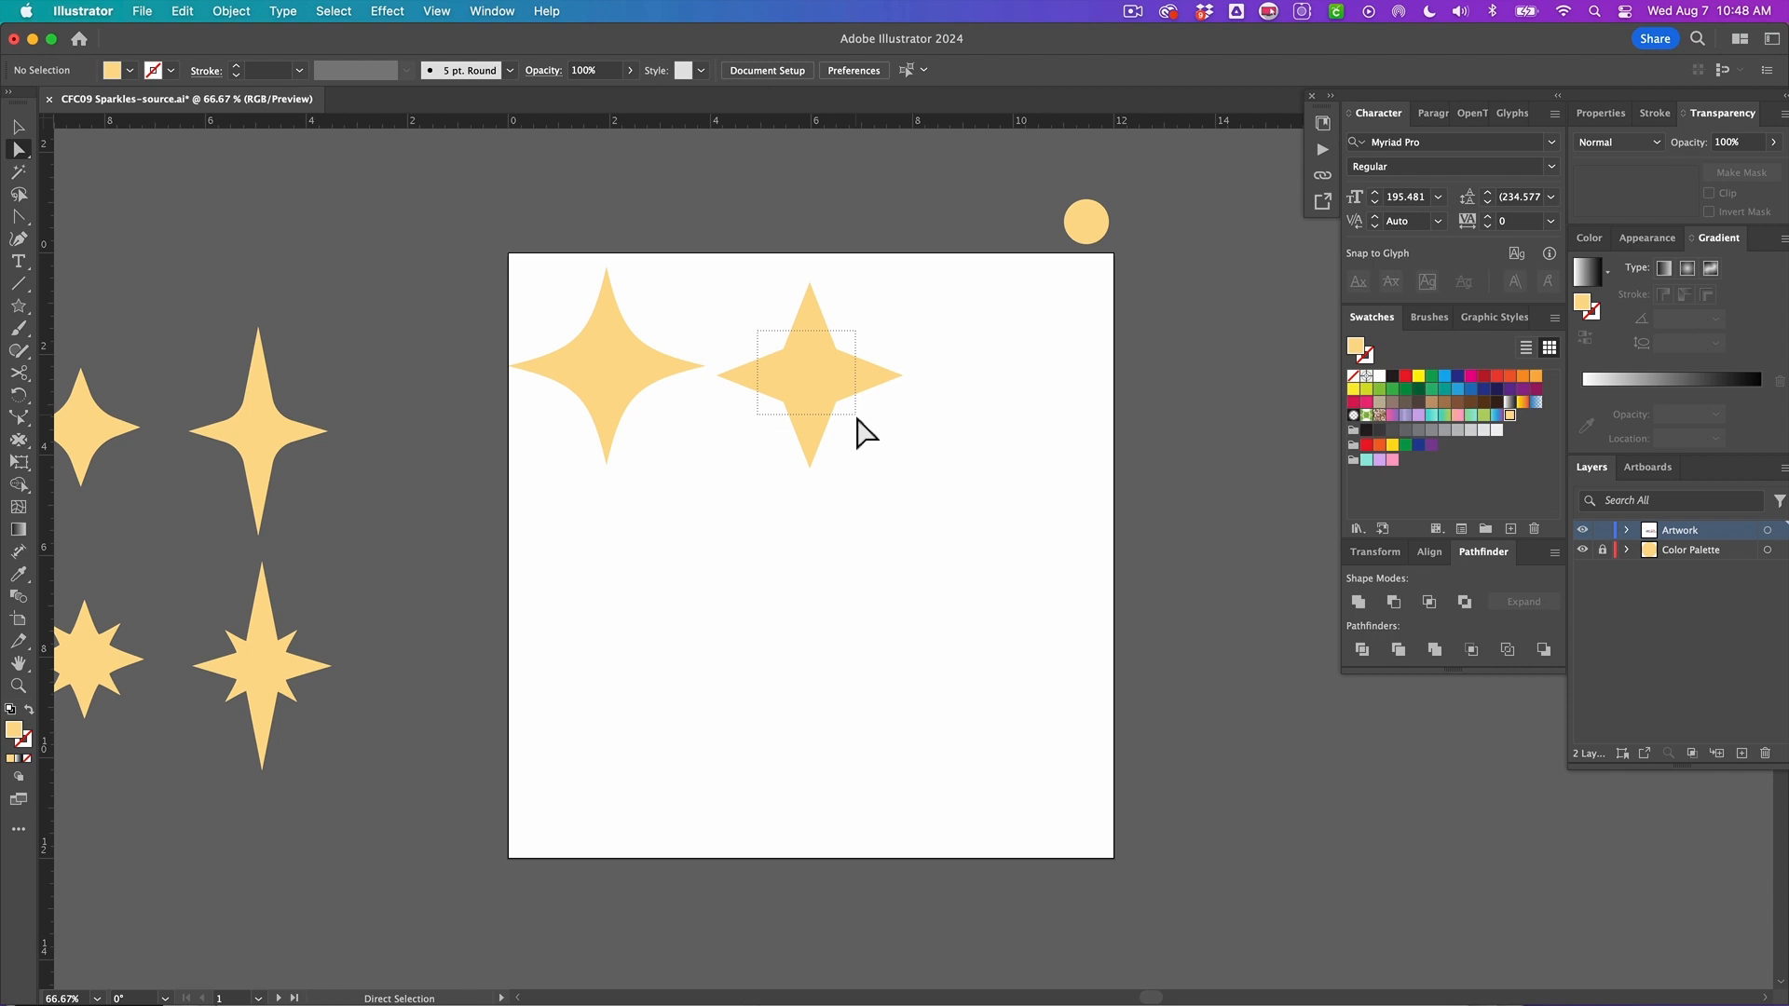
{"action": "left_click_drag", "start_coordinate": [856, 417], "coordinate": [856, 419]}
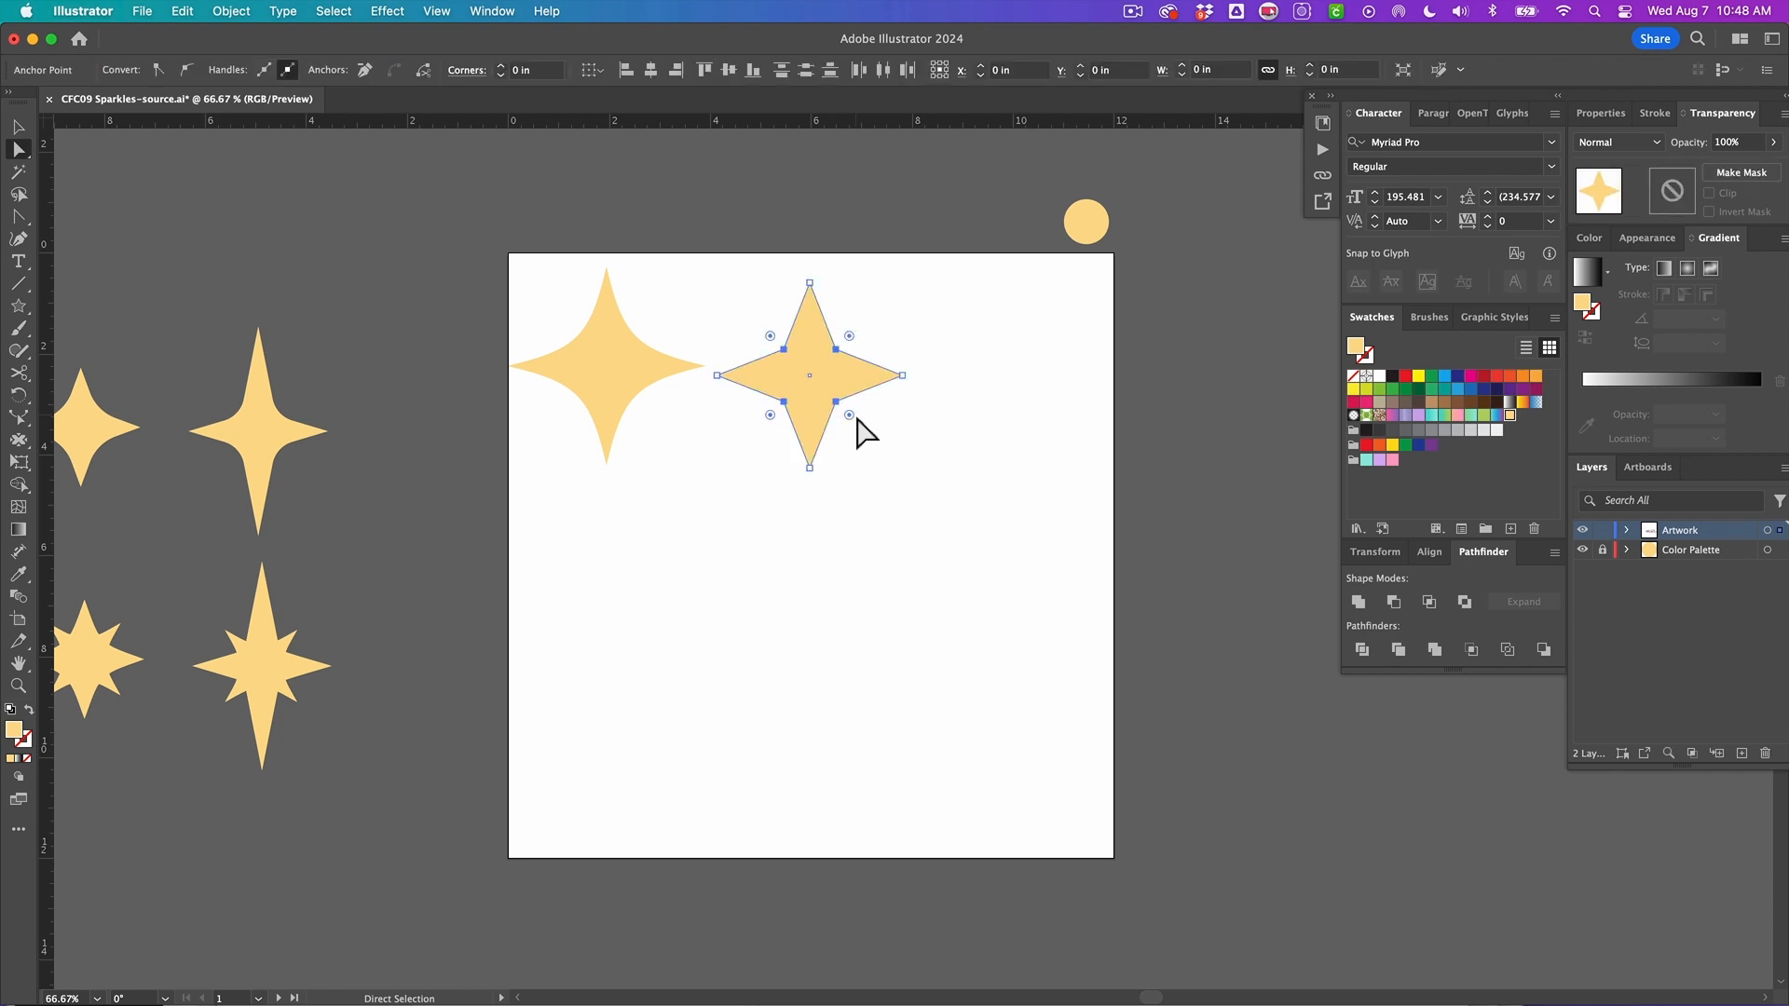
{"action": "left_click", "coordinate": [762, 328]}
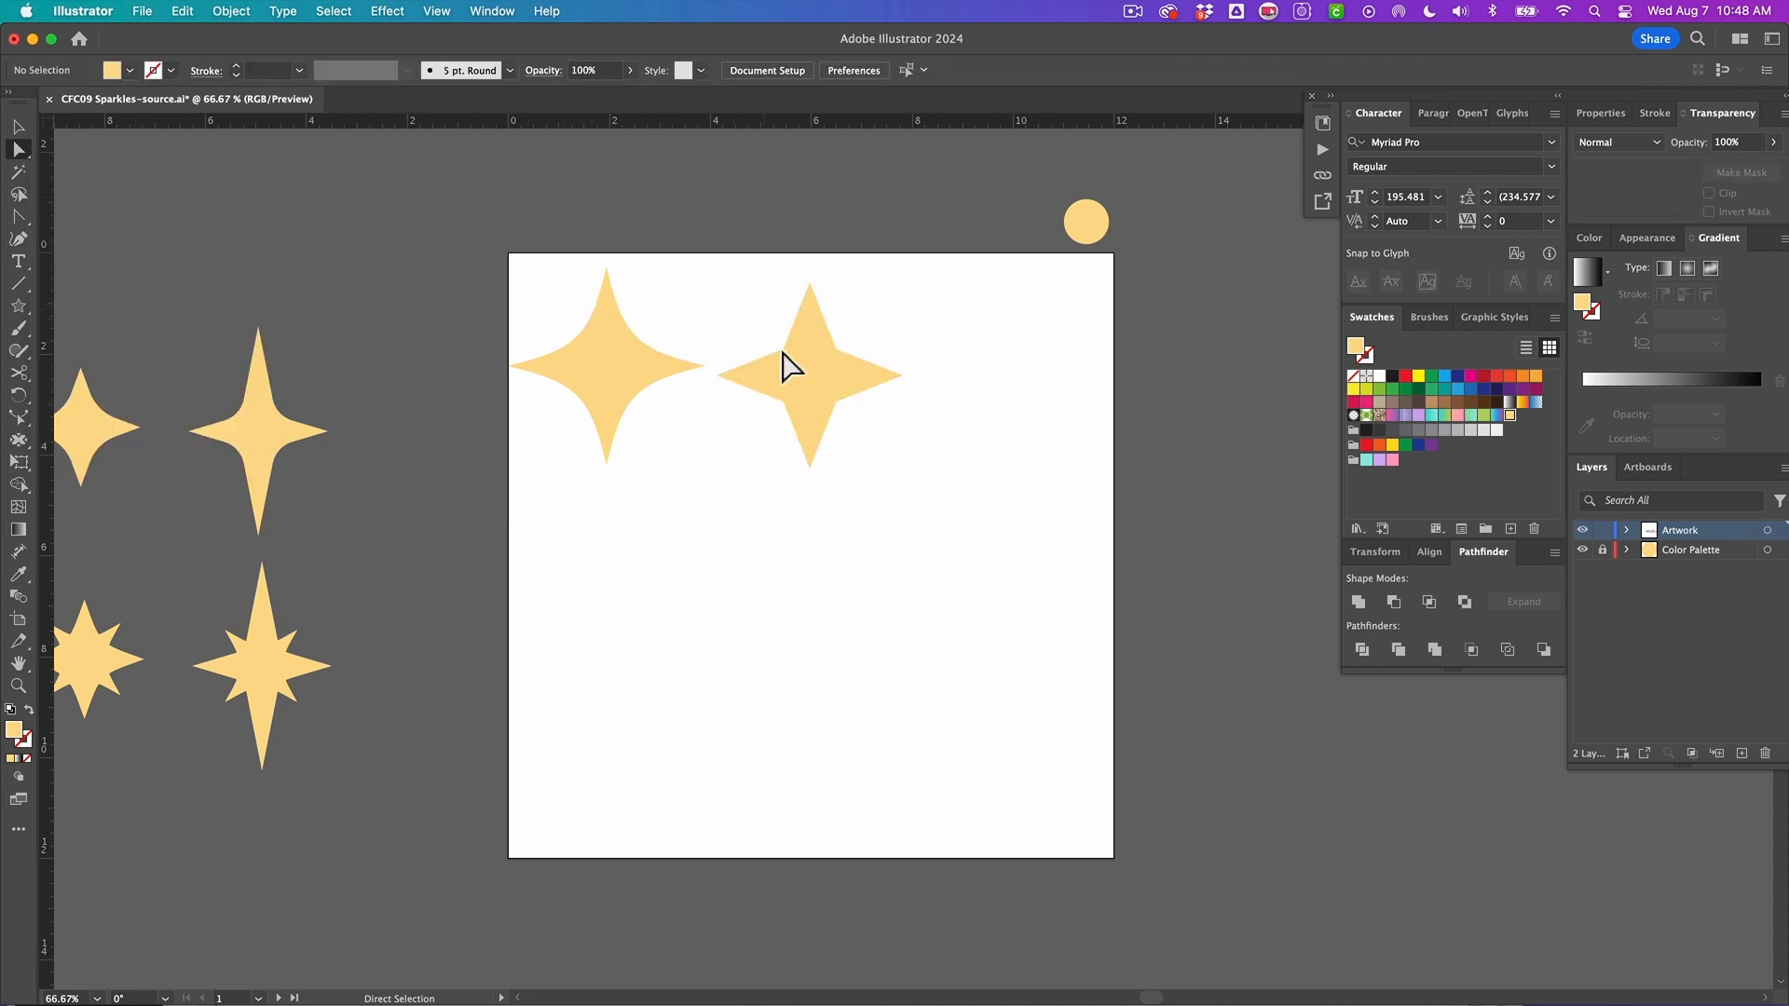
{"action": "left_click_drag", "start_coordinate": [760, 333], "coordinate": [861, 421]}
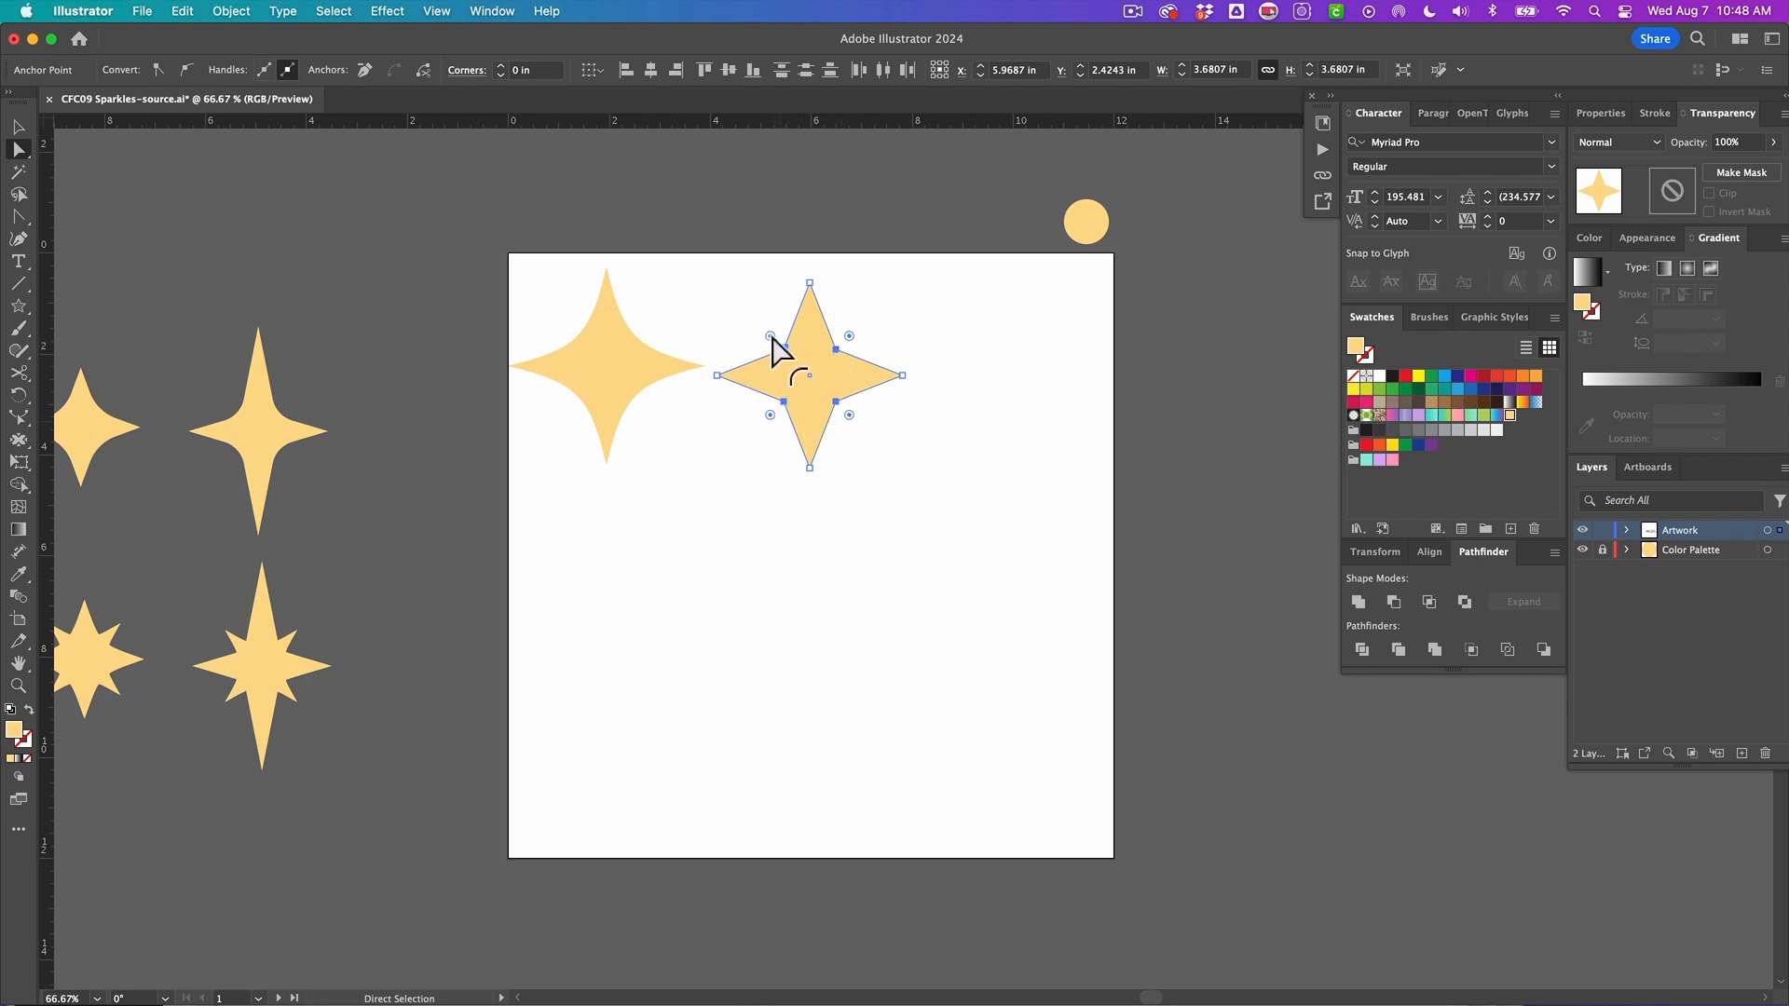
{"action": "left_click_drag", "start_coordinate": [772, 338], "coordinate": [759, 332]}
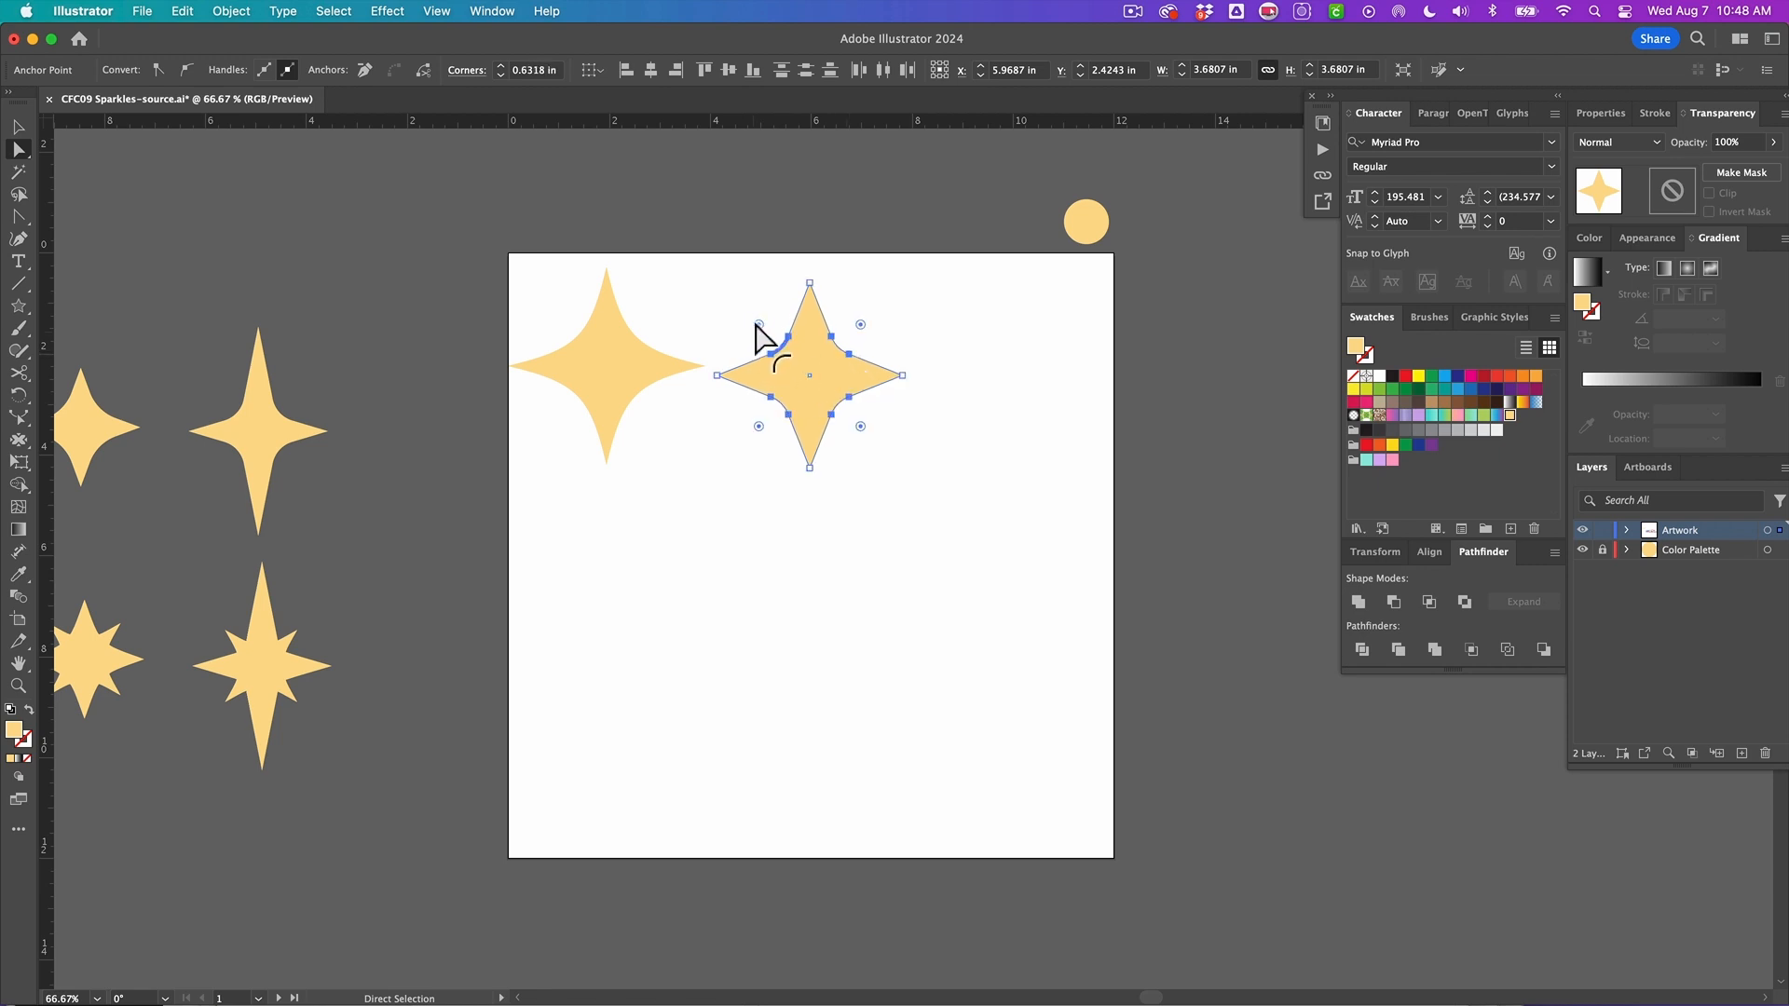
{"action": "left_click_drag", "start_coordinate": [757, 328], "coordinate": [744, 319]}
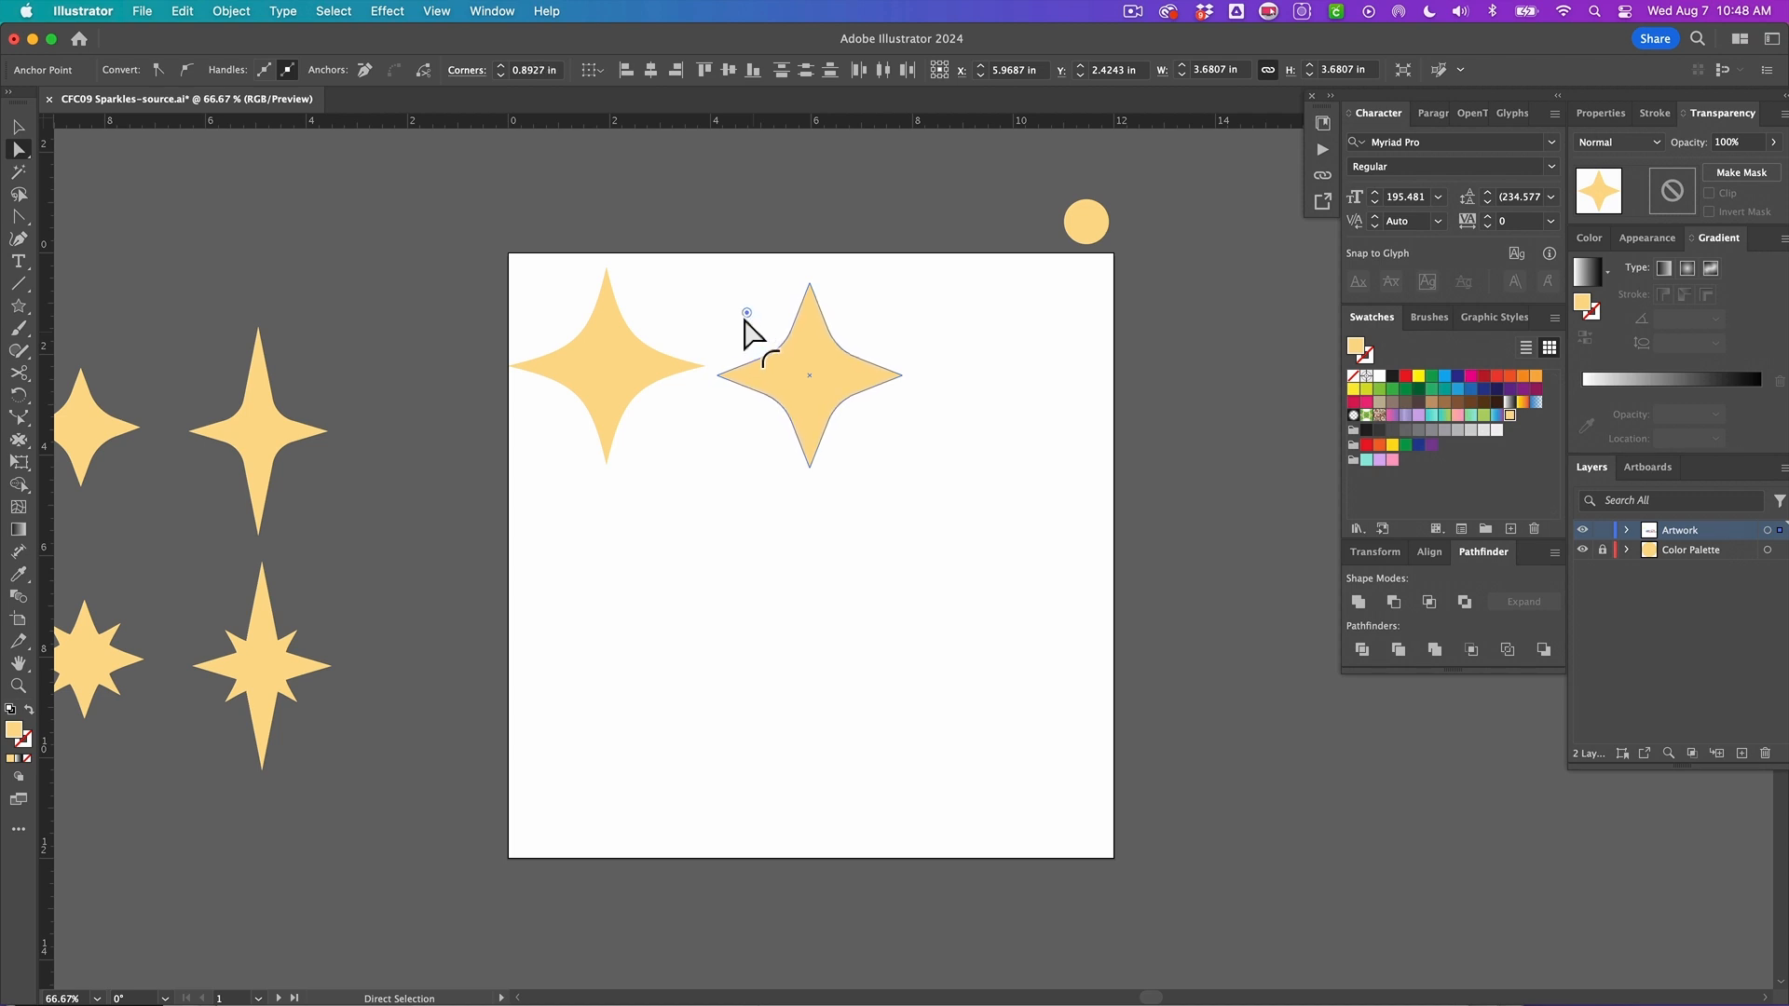
{"action": "left_click", "coordinate": [948, 485]}
{"action": "left_click_drag", "start_coordinate": [814, 379], "coordinate": [816, 369]}
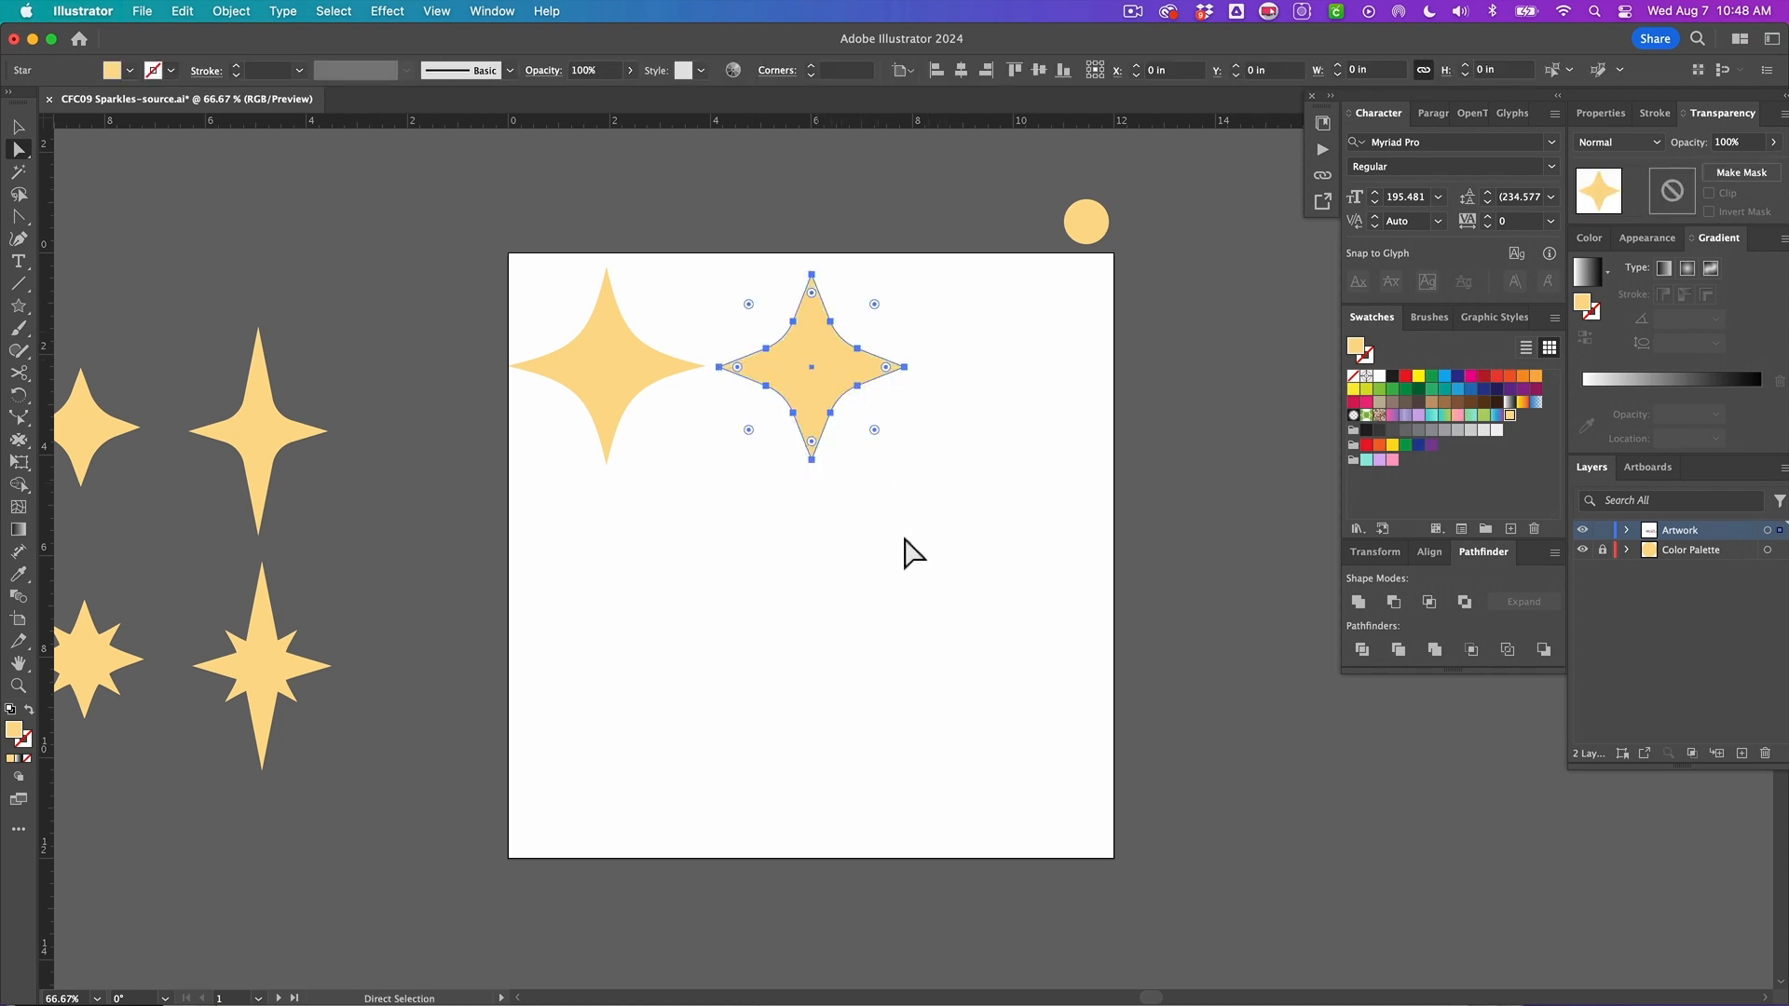
{"action": "left_click", "coordinate": [912, 551]}
Step: Move the tall four-point reference sparkle slightly up and toward the artboard on the pasteboard
{"action": "scroll", "coordinate": [913, 552], "scroll_direction": "right", "scroll_amount": 5}
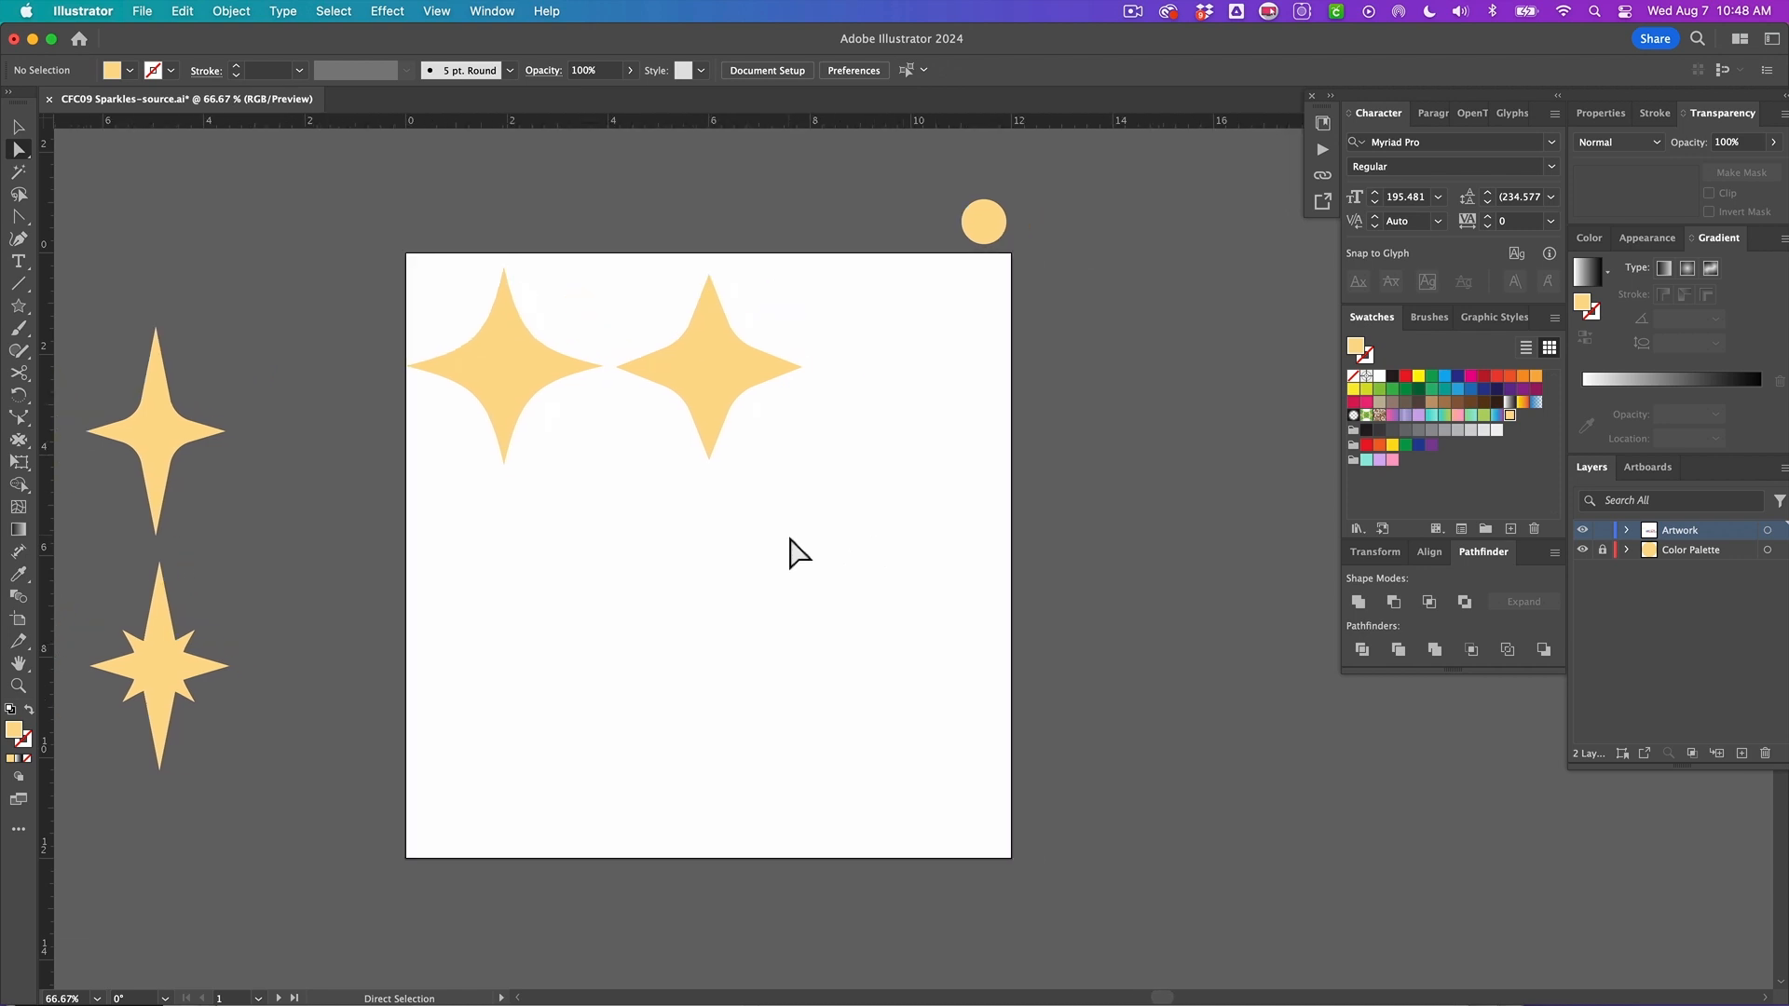
{"action": "left_click_drag", "start_coordinate": [198, 432], "coordinate": [240, 414]}
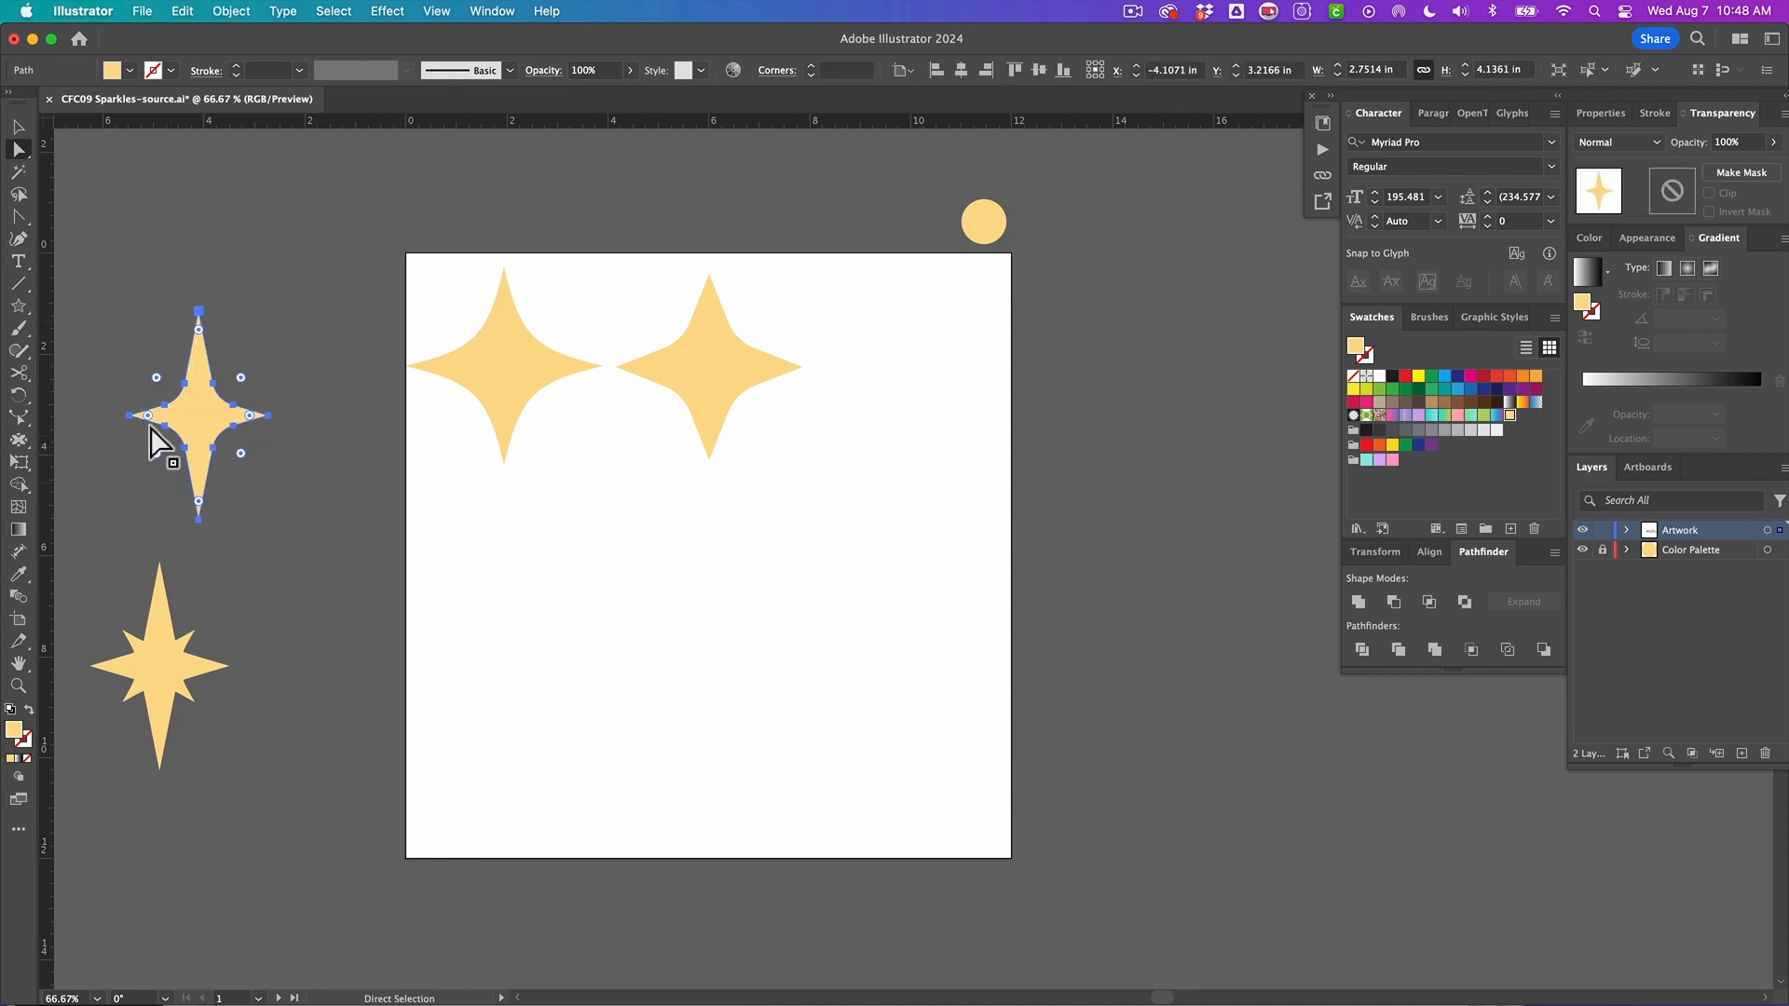
{"action": "left_click", "coordinate": [348, 512]}
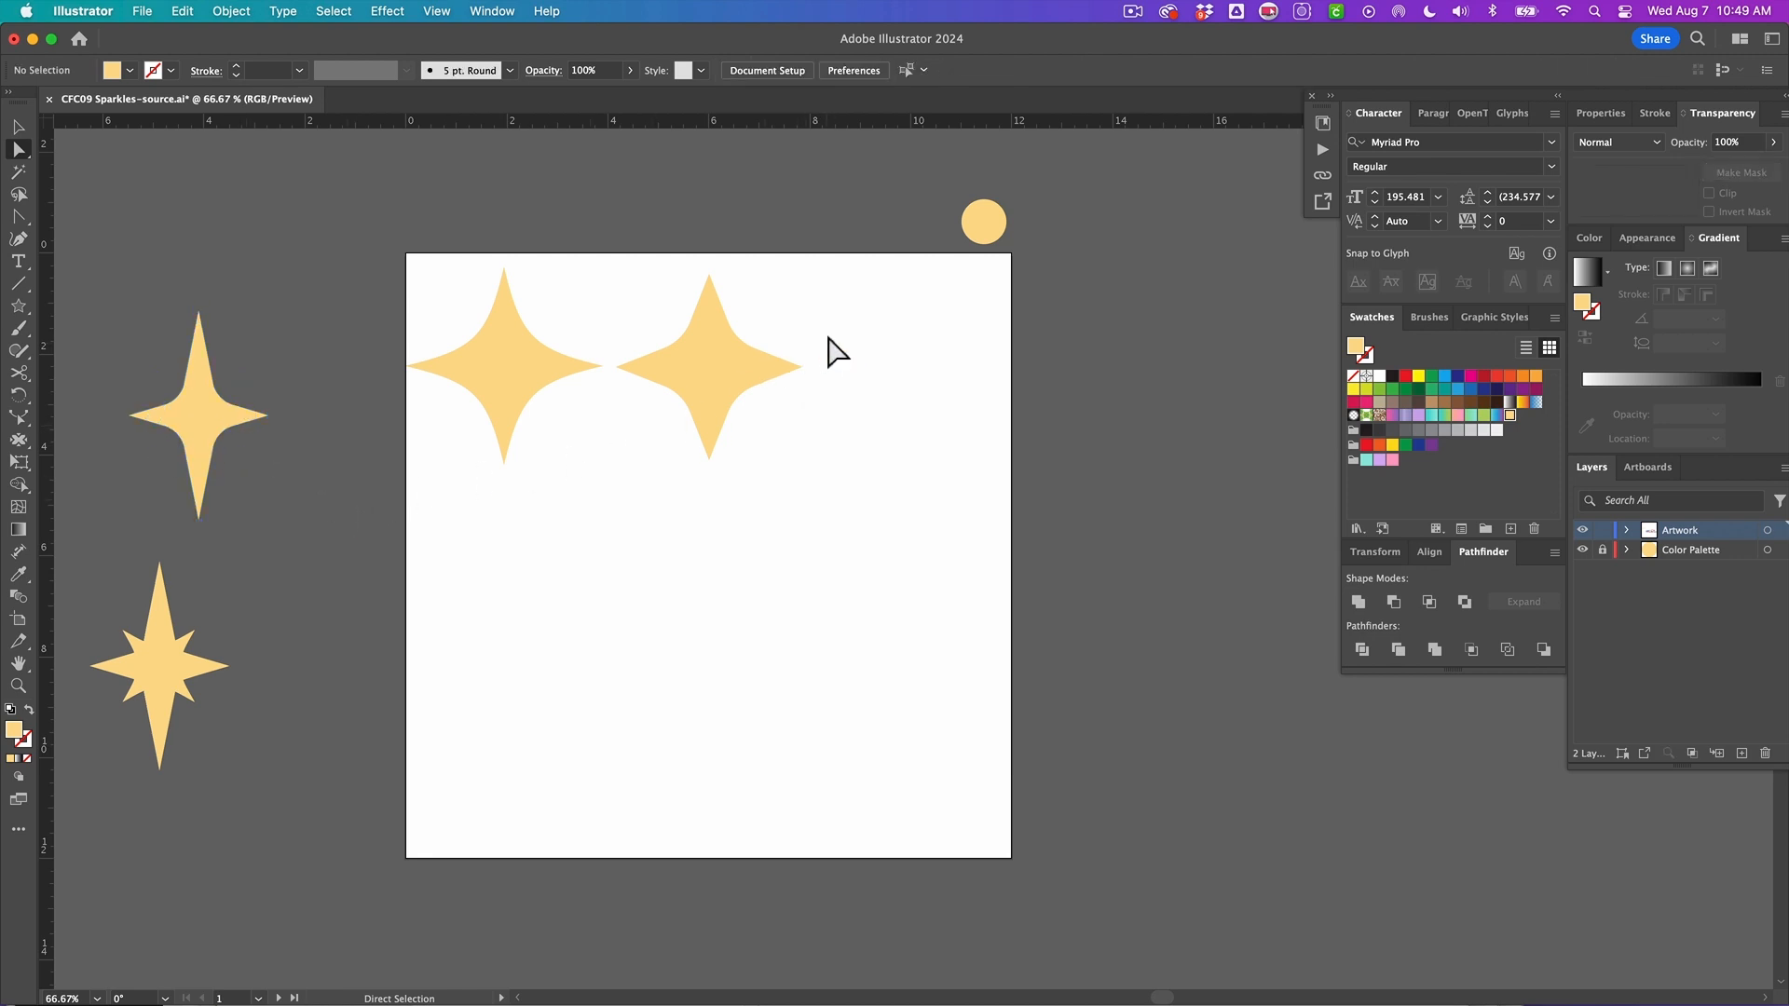
Step: Draw a narrow upright ellipse about 0.9 by 3.64 in beside the second sparkle and convert its four anchor points to corners
{"action": "key", "text": "l"}
{"action": "left_click_drag", "start_coordinate": [884, 271], "coordinate": [939, 469]}
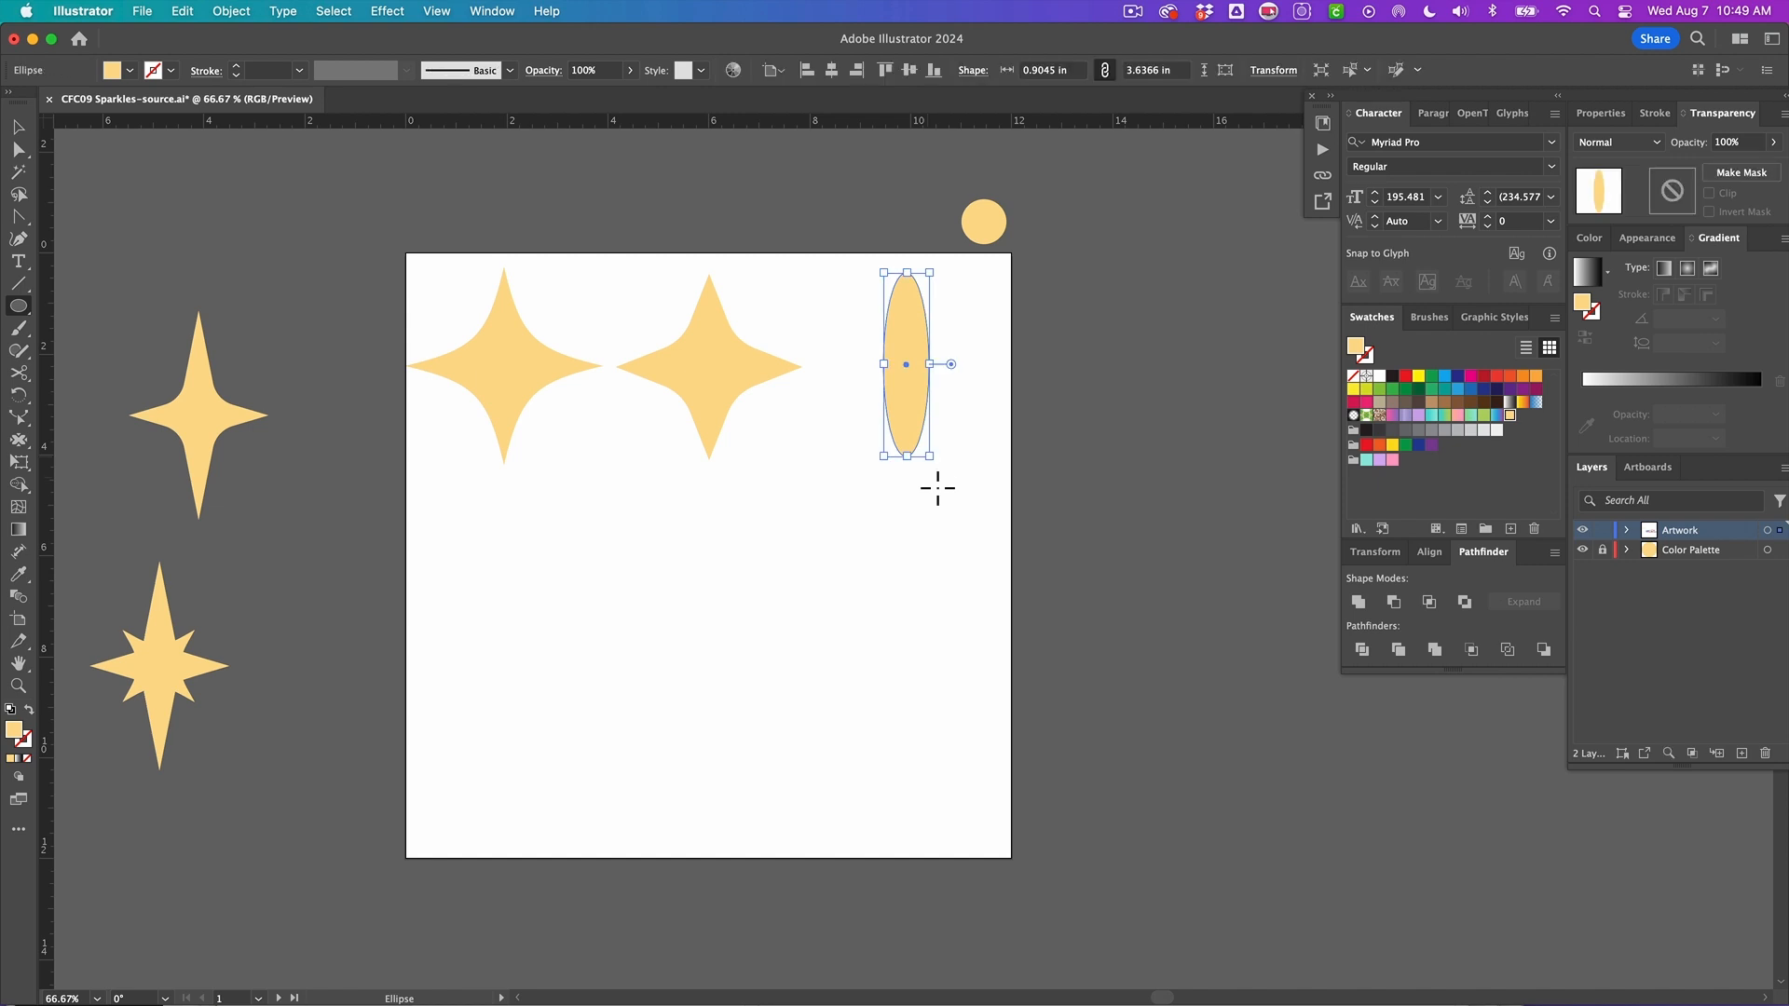
{"action": "key", "text": "a"}
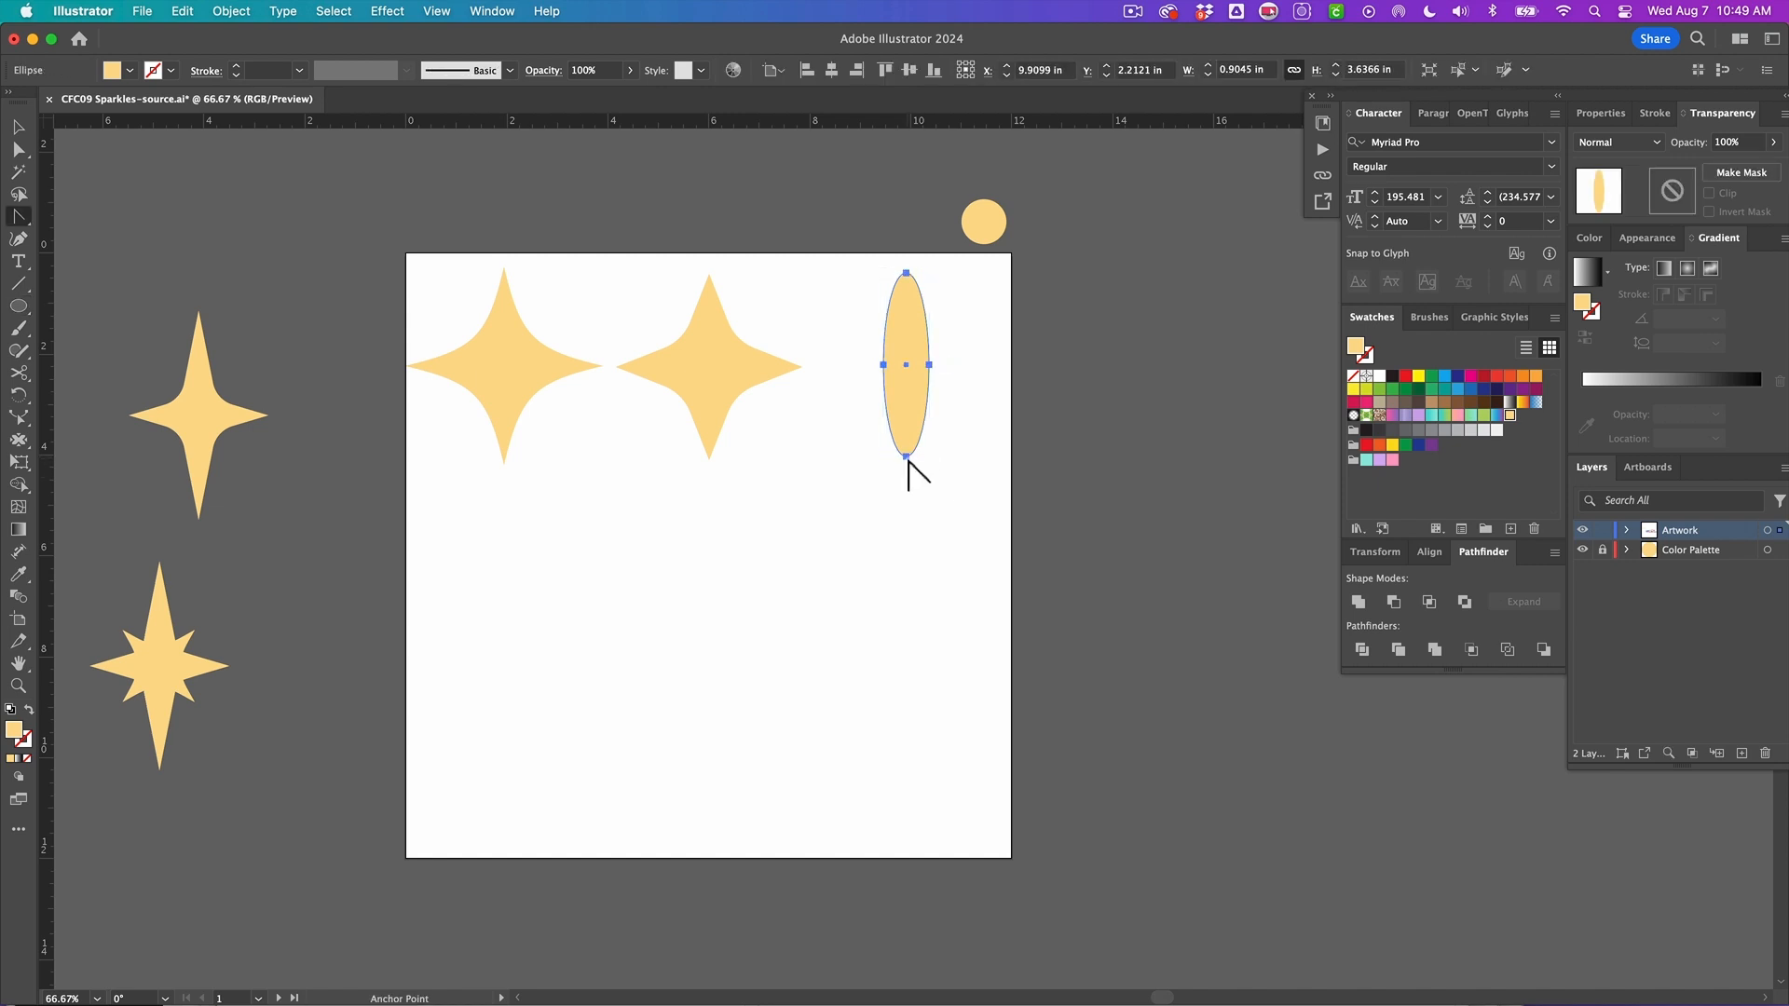
{"action": "left_click", "coordinate": [907, 457]}
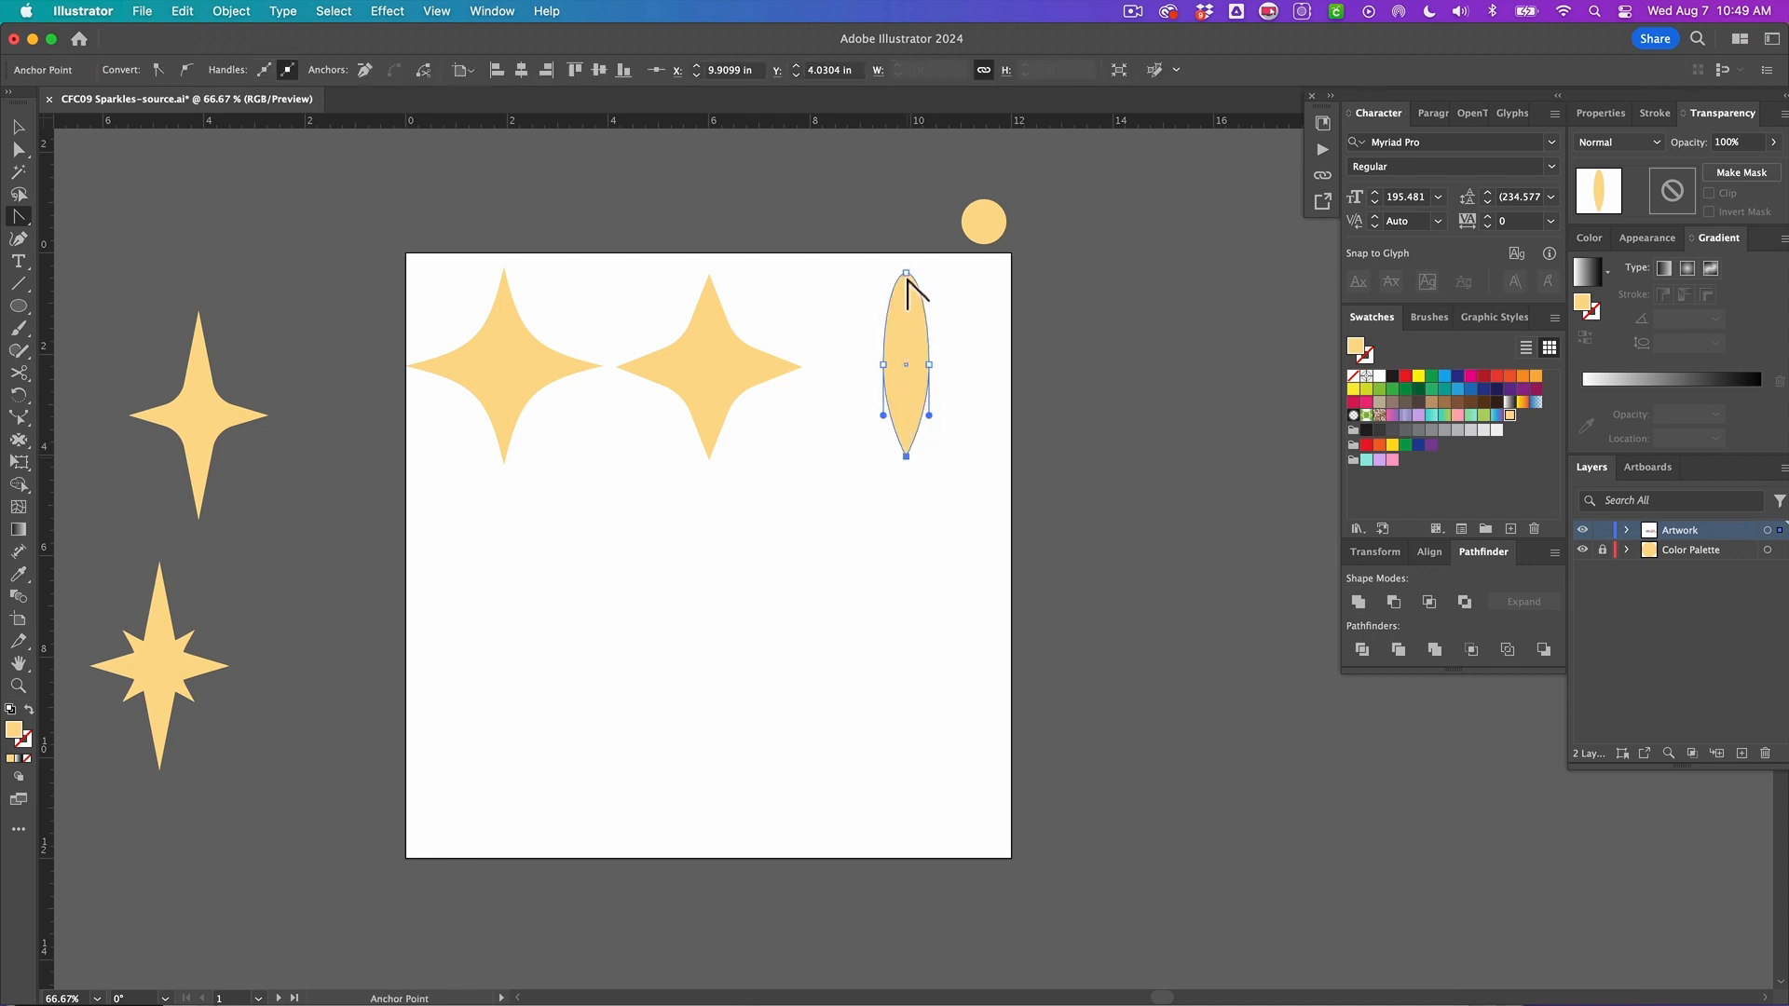
{"action": "left_click", "coordinate": [907, 273]}
{"action": "left_click", "coordinate": [884, 364]}
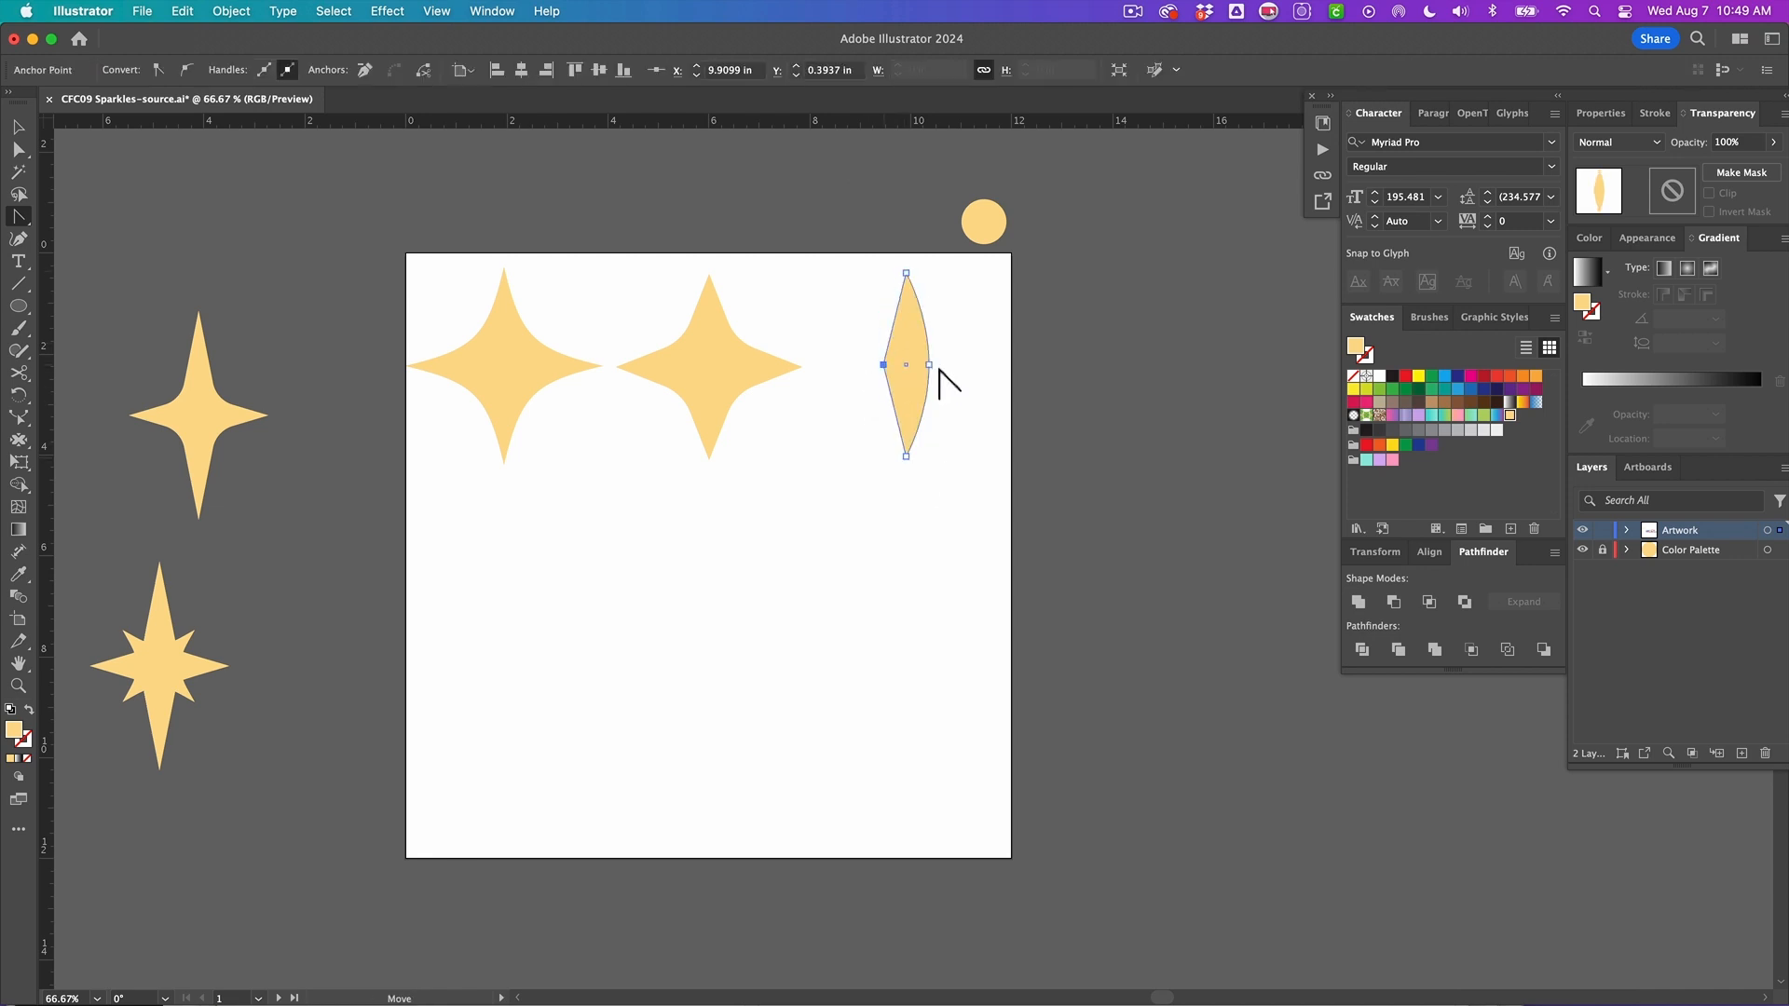
{"action": "left_click", "coordinate": [929, 364]}
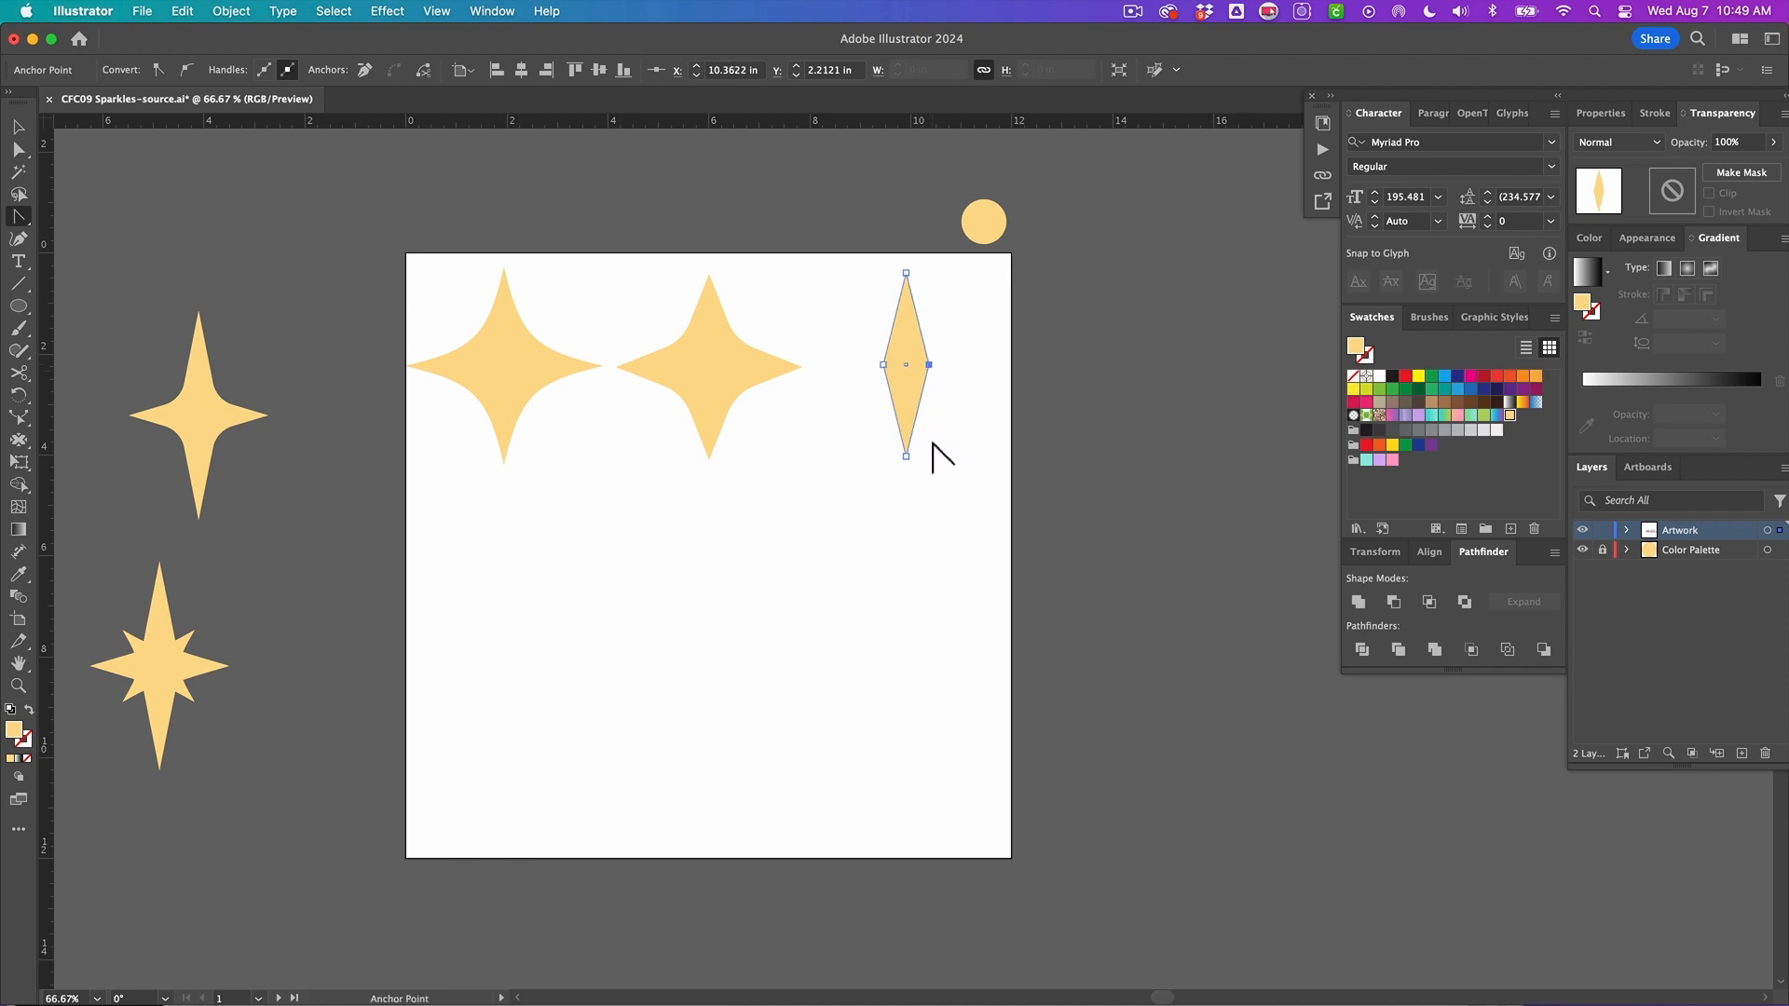
Step: Create a copy of the narrow diamond rotated 90° about its centre so the two shapes form a cross
{"action": "key", "text": "a"}
{"action": "left_click", "coordinate": [908, 369], "text": "alt"}
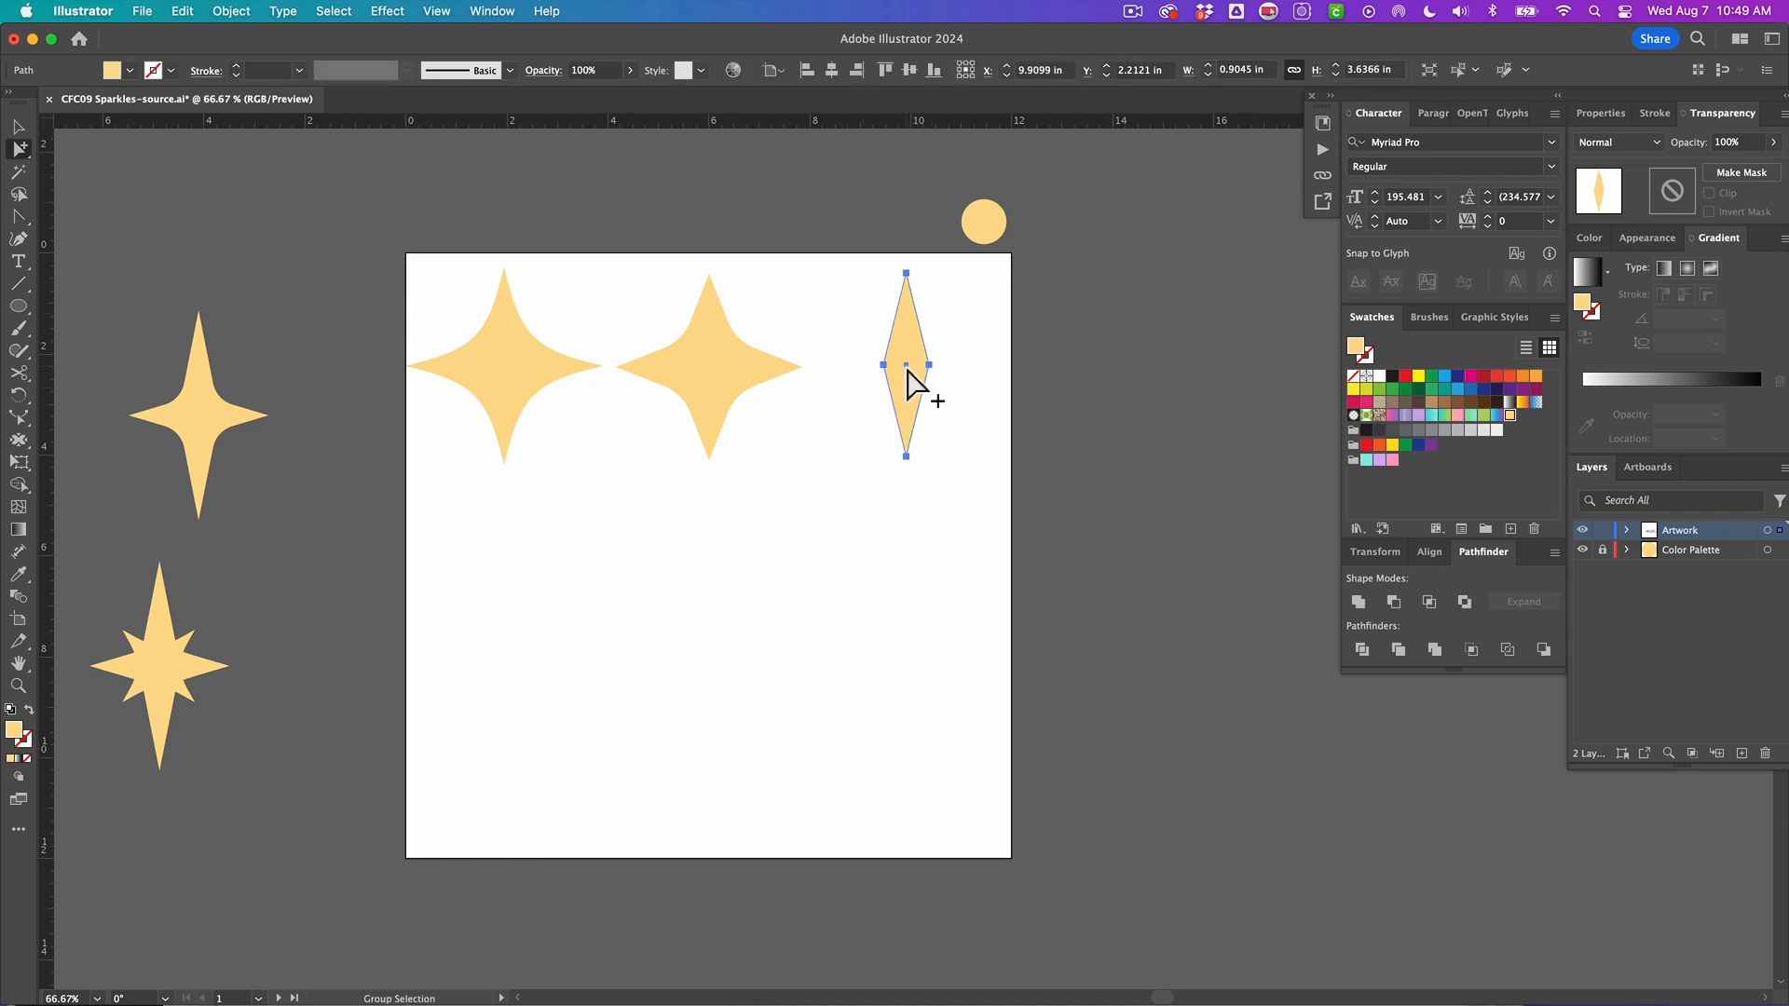
{"action": "key", "text": "r"}
{"action": "left_click_drag", "start_coordinate": [915, 332], "coordinate": [971, 372]}
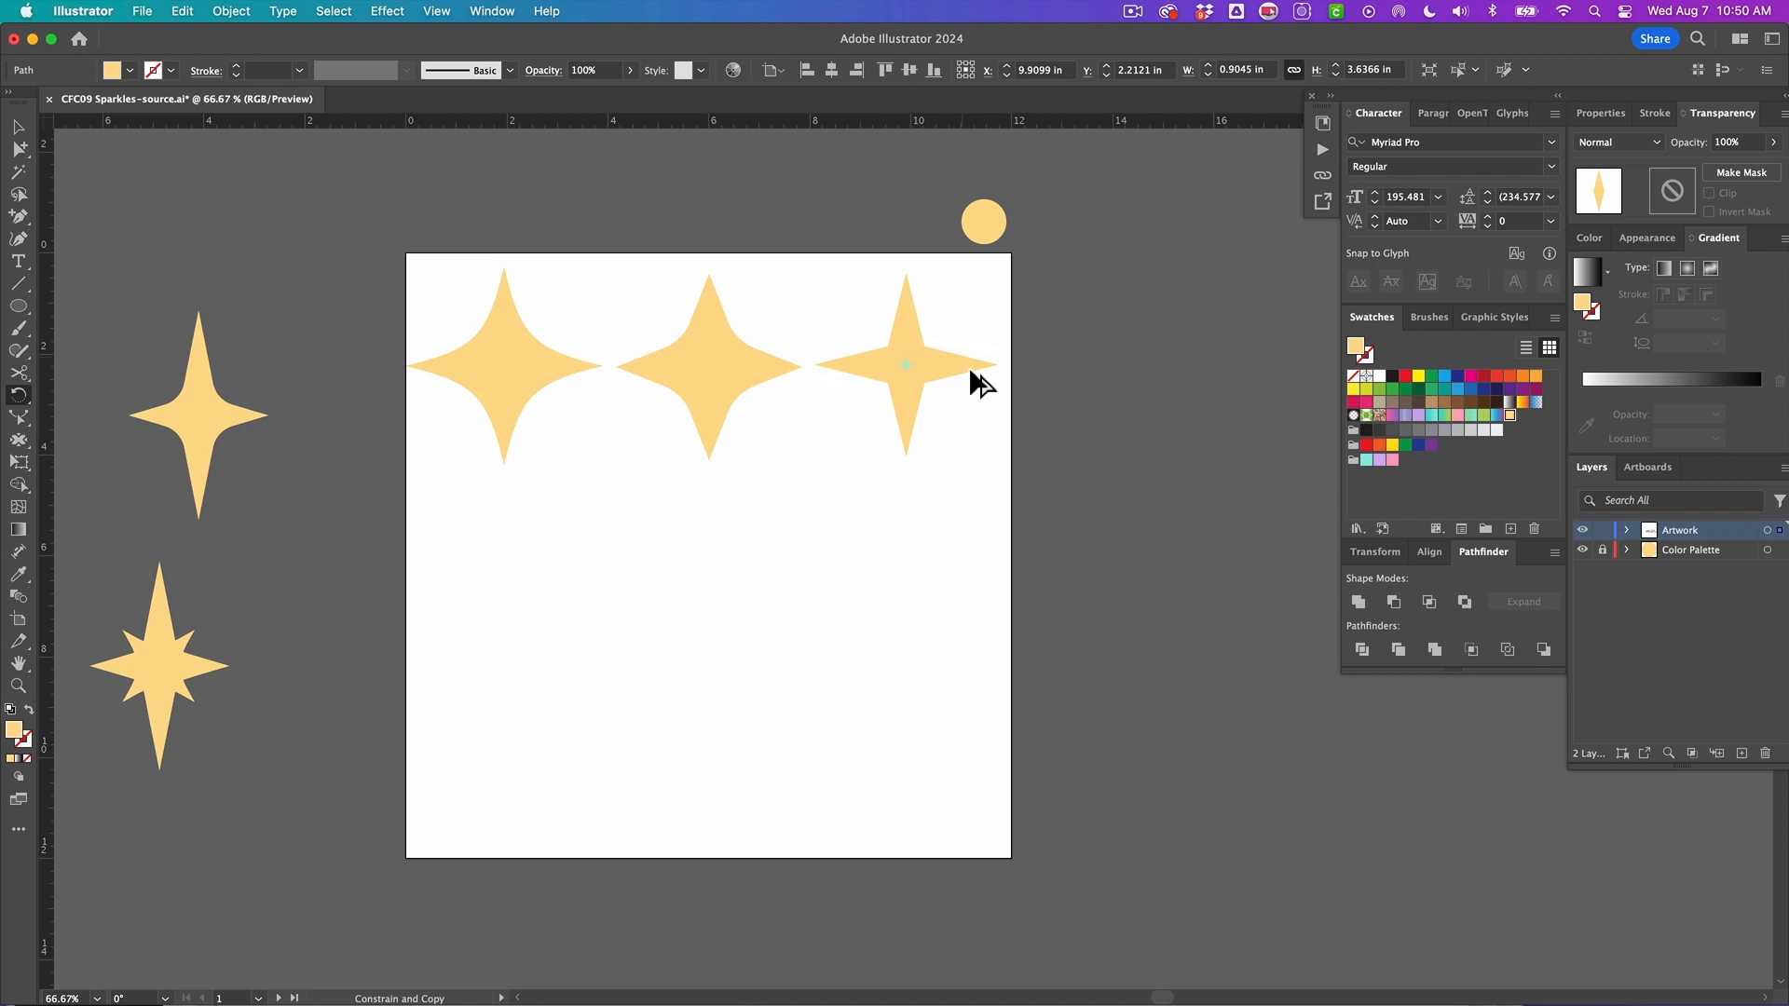
{"action": "left_click_drag", "start_coordinate": [971, 371], "coordinate": [980, 379]}
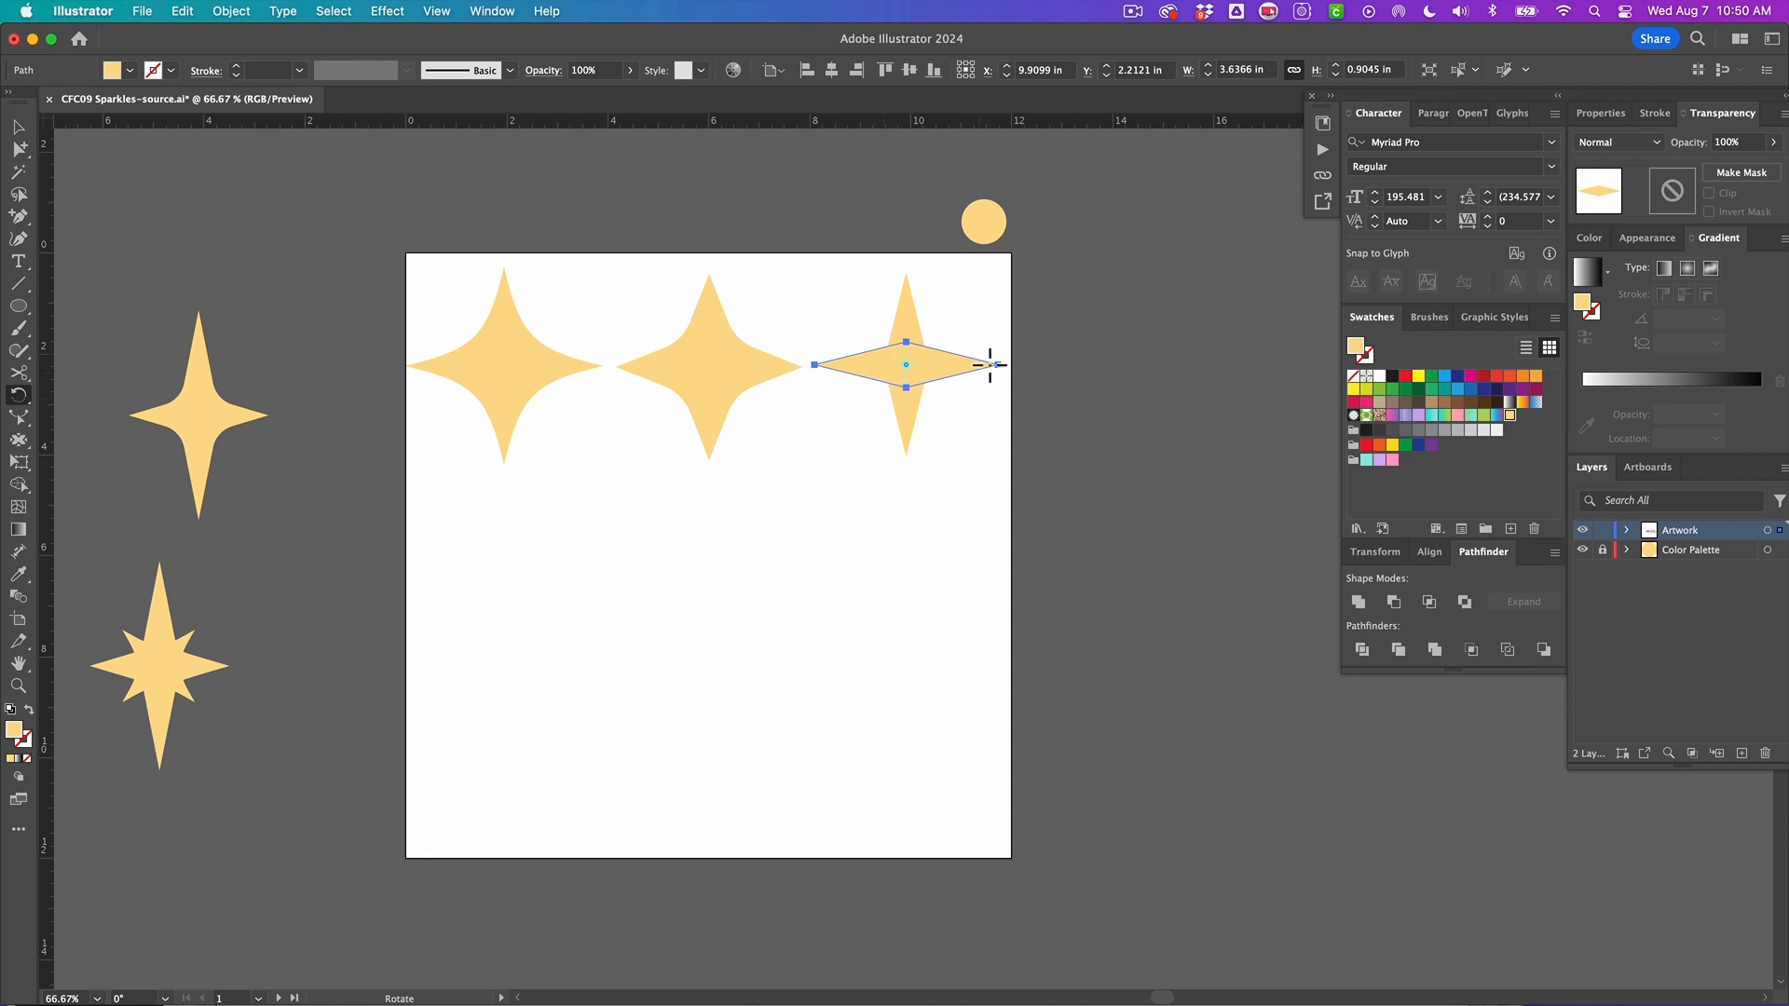
{"action": "key", "text": "v"}
{"action": "left_click", "coordinate": [880, 403]}
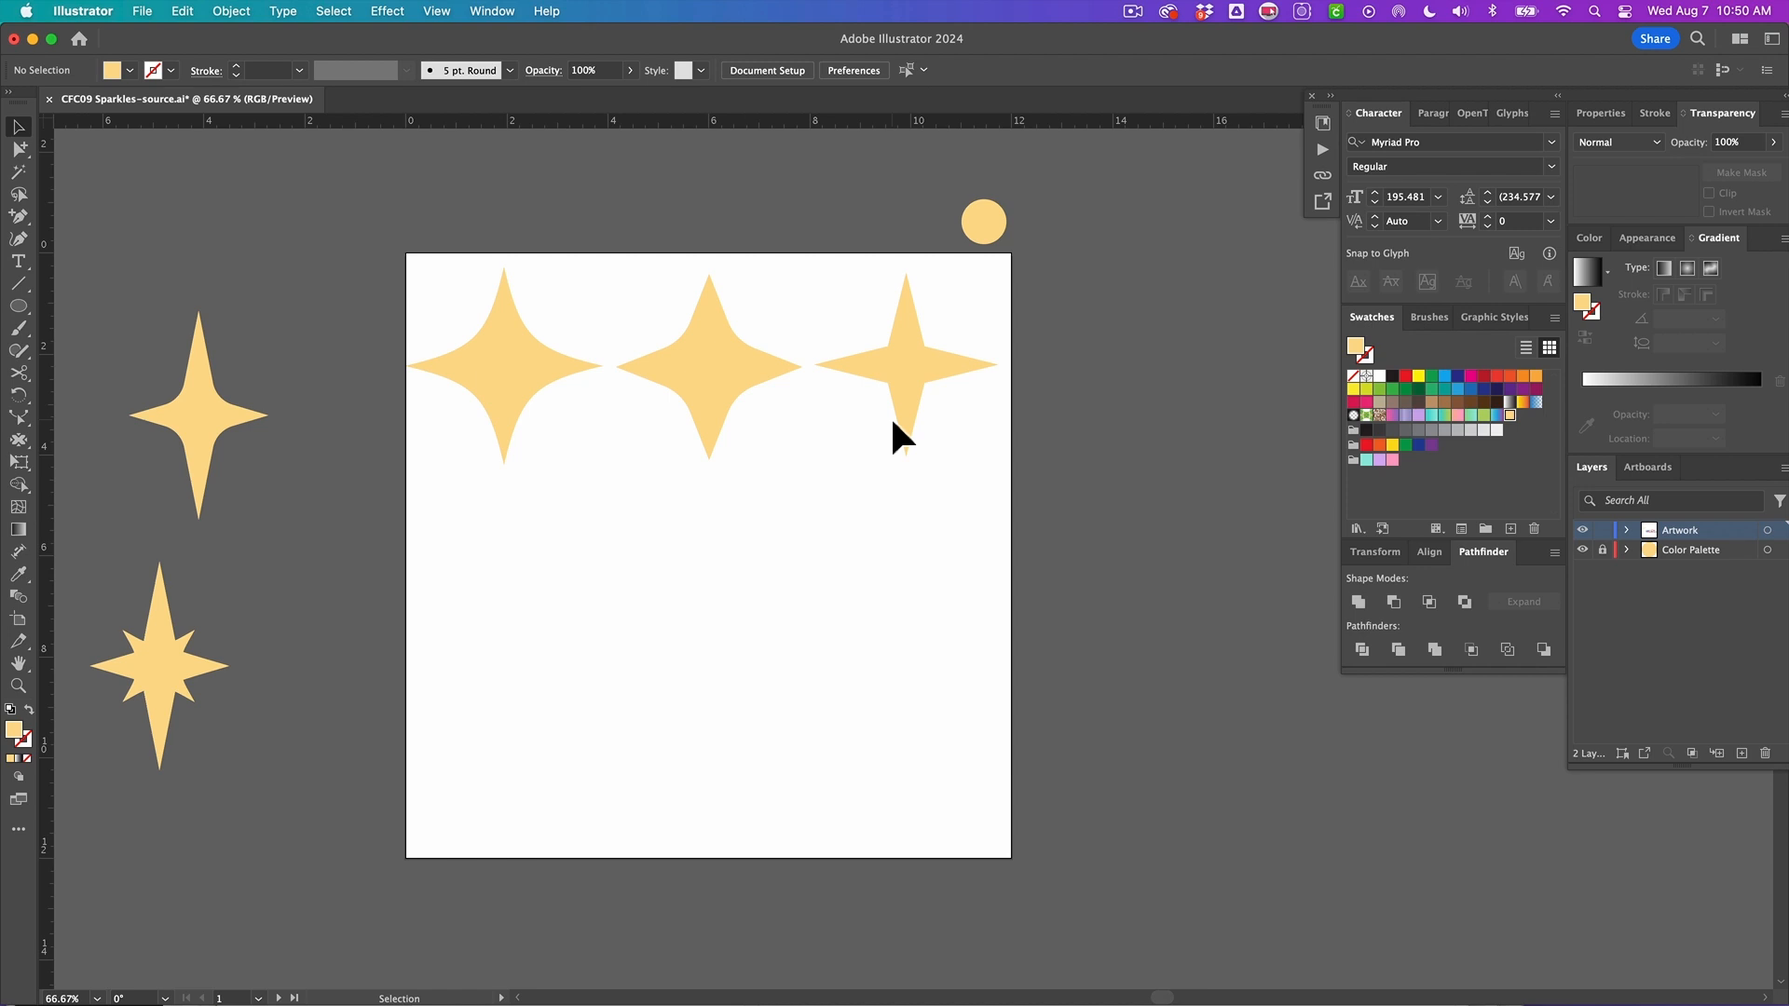
Step: Shorten only the horizontal diamond to about 2.42 in wide, keeping it centred on the vertical one
{"action": "key", "text": "a"}
{"action": "left_click", "coordinate": [859, 368], "text": "alt"}
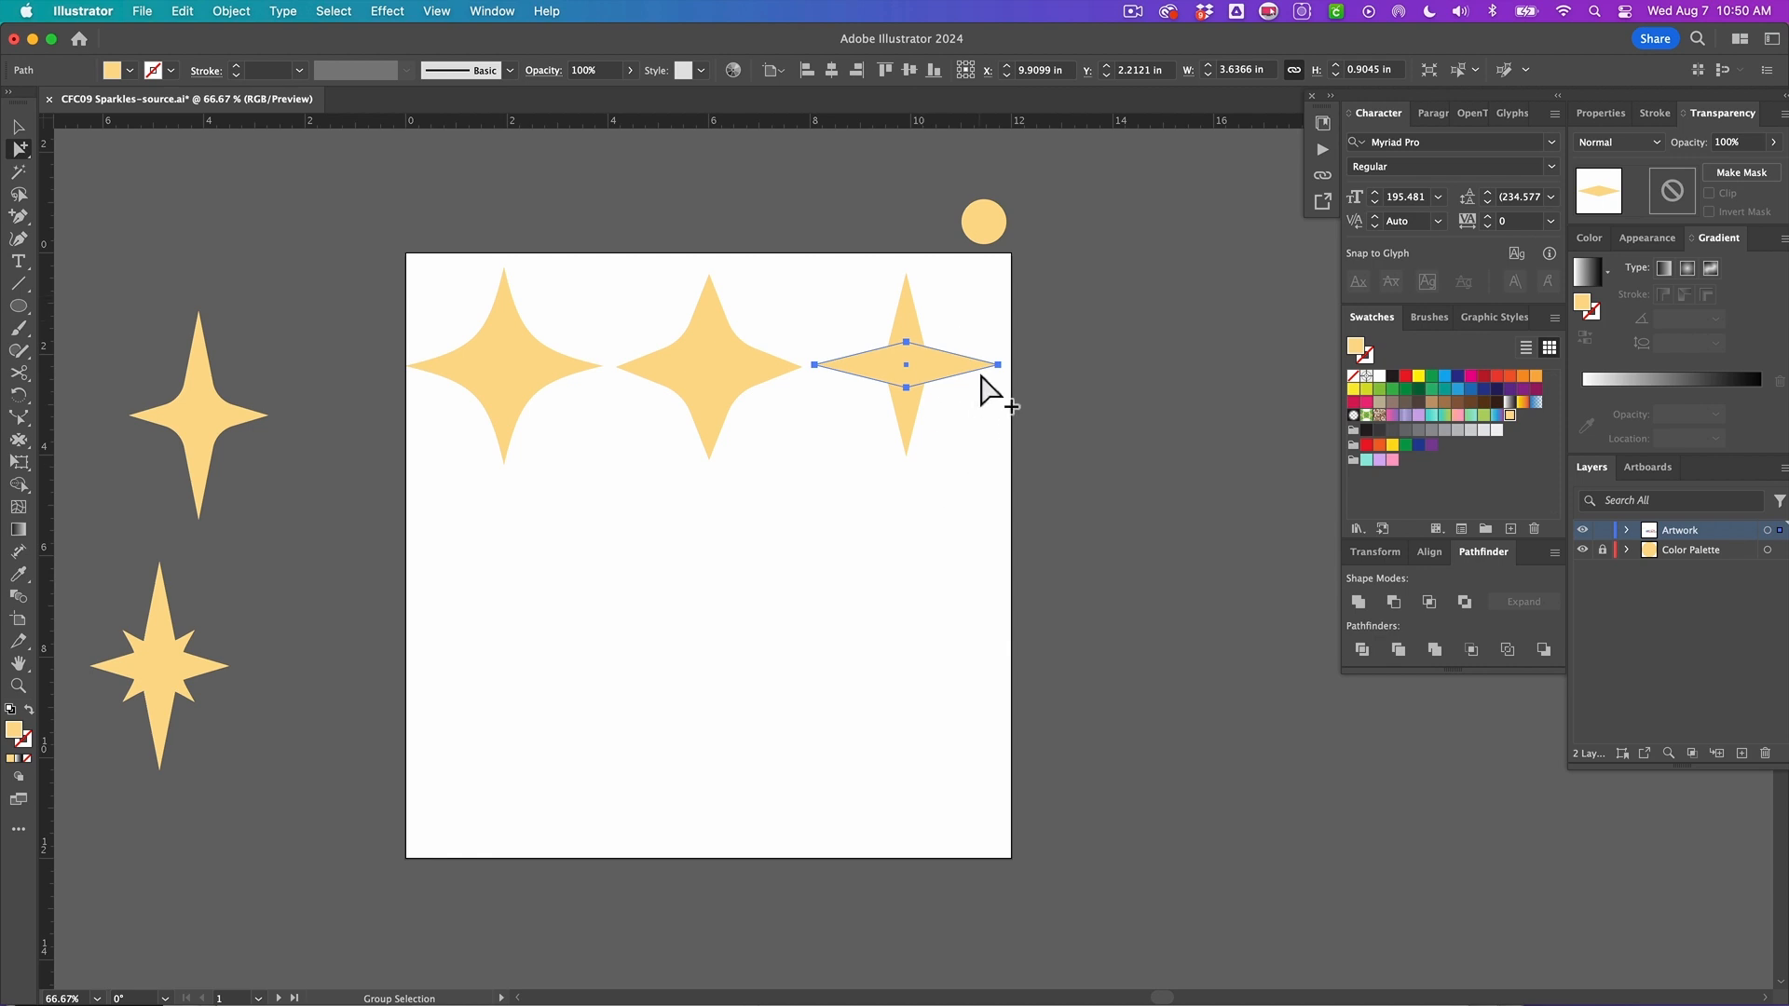
{"action": "key", "text": "v"}
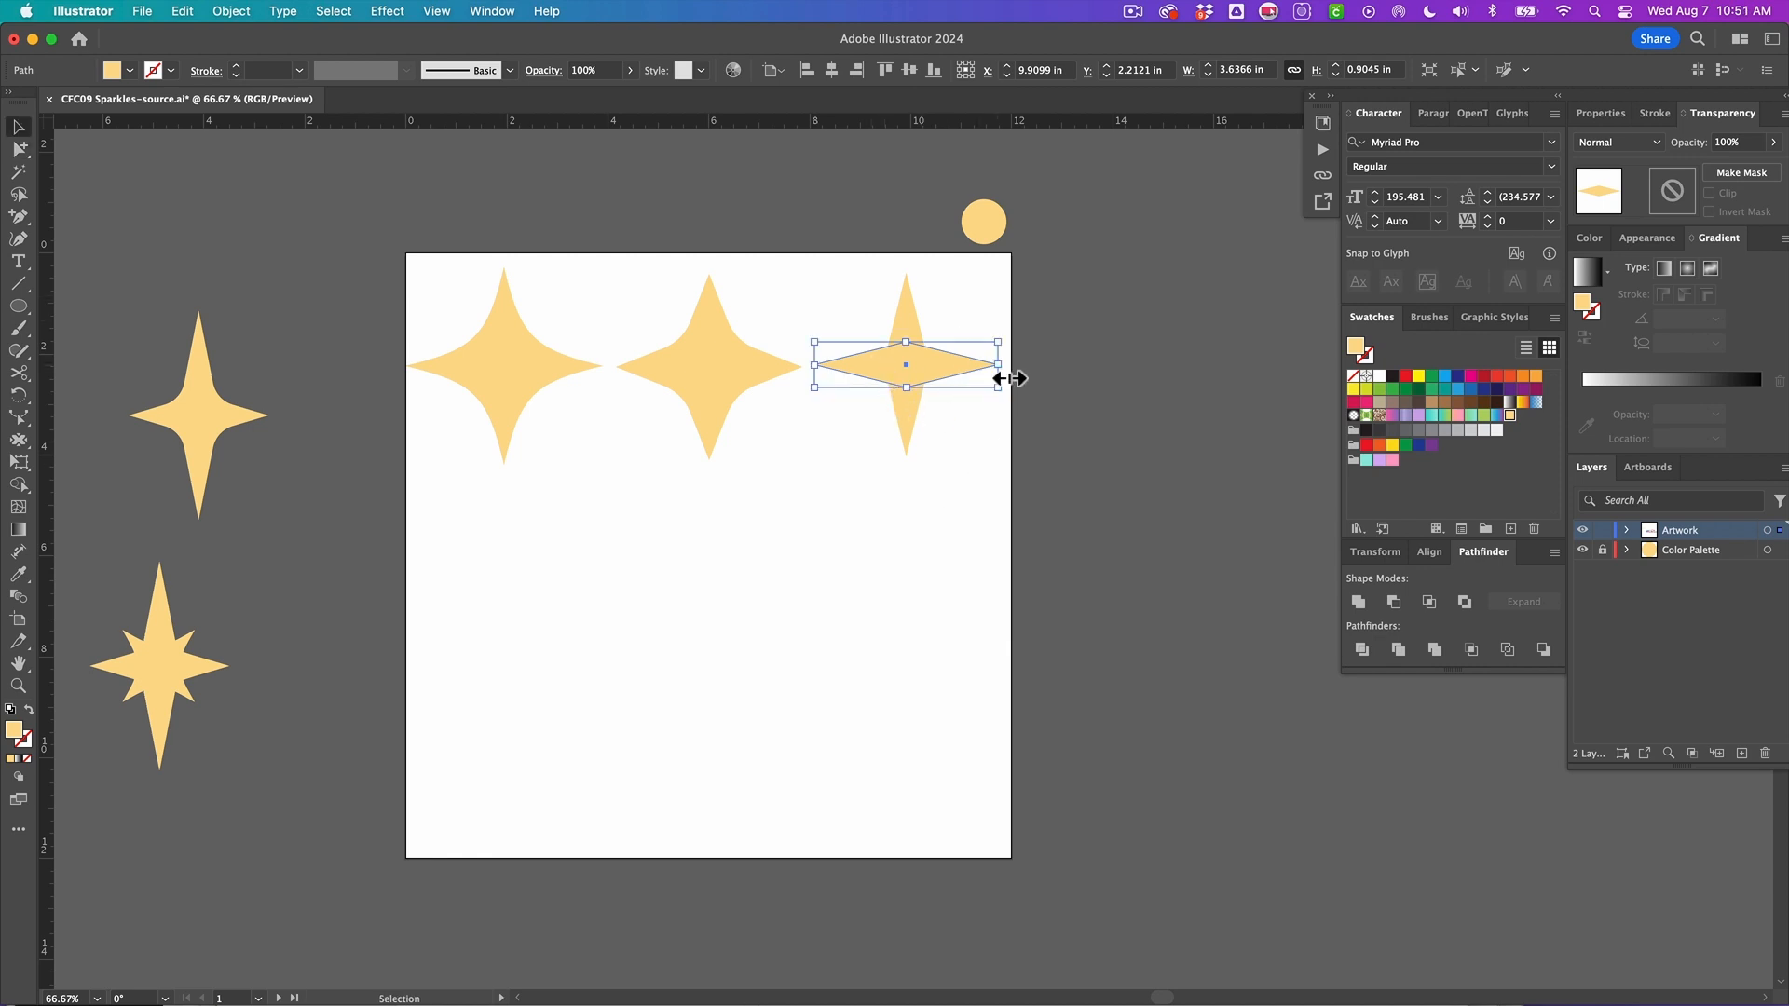
{"action": "left_click_drag", "start_coordinate": [1011, 379], "coordinate": [978, 376]}
{"action": "left_click", "coordinate": [947, 412]}
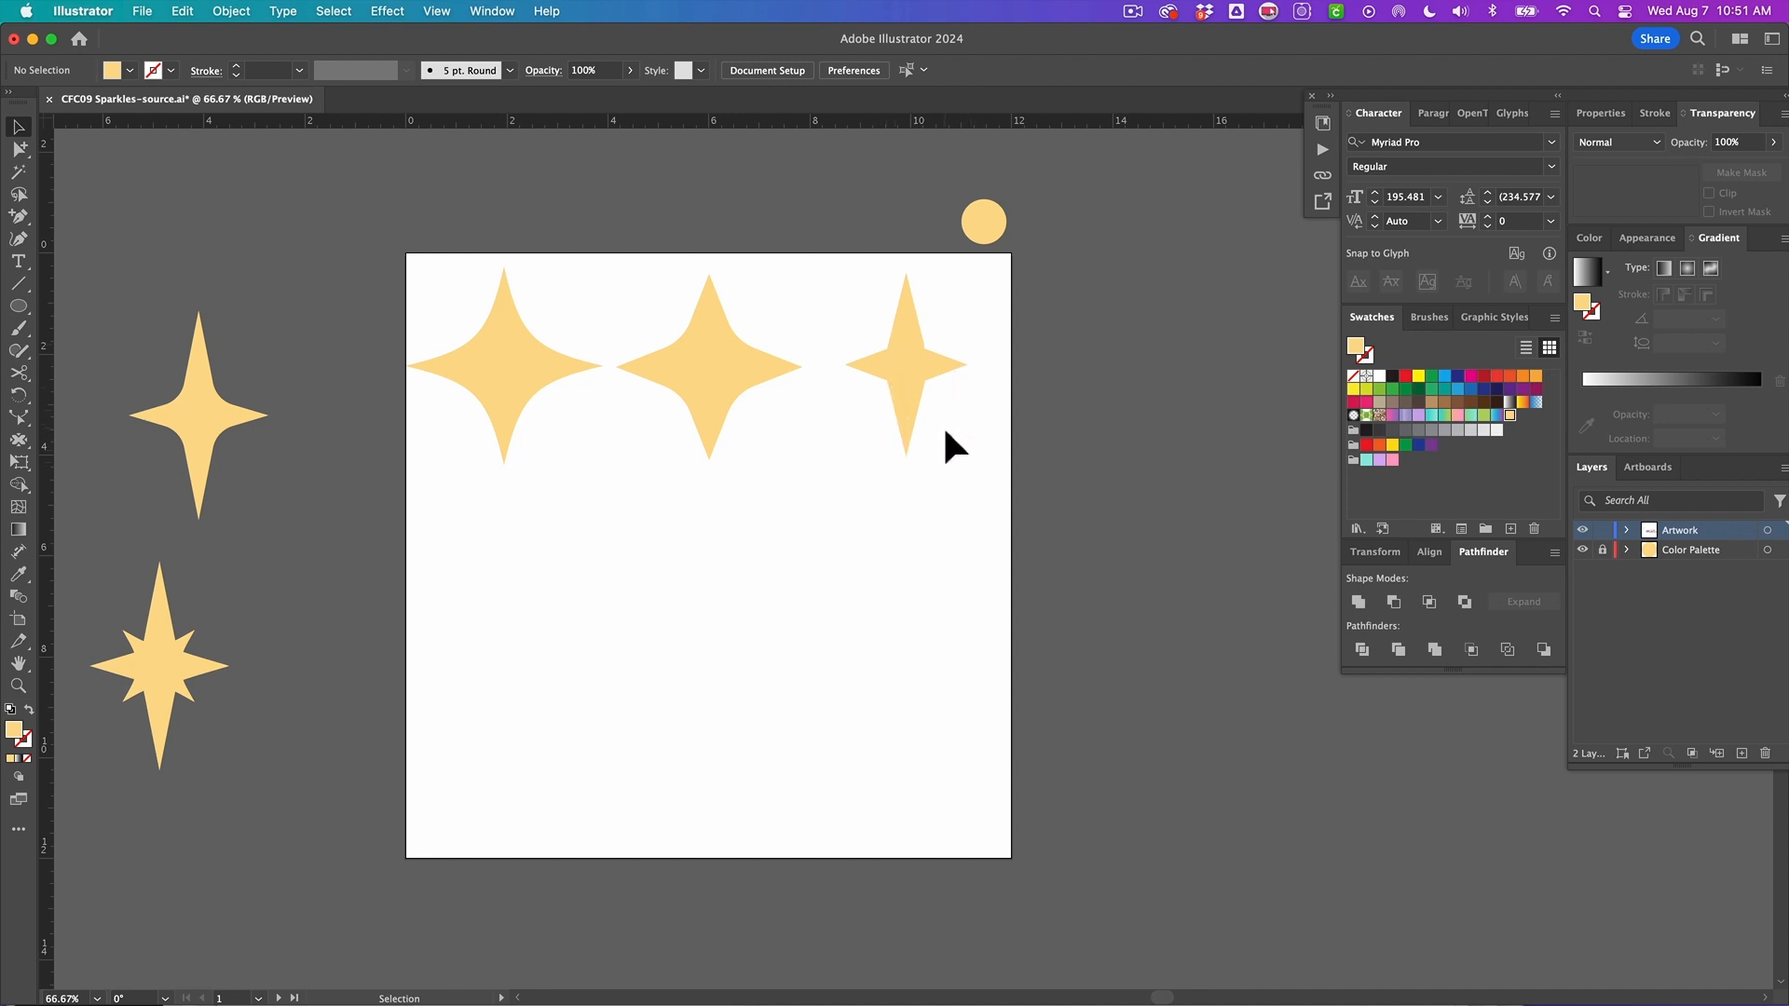
Step: Place a copy of both crossed diamonds outside the artboard and try narrowing the copy's vertical diamond to about 0.65 in
{"action": "left_click", "coordinate": [930, 383]}
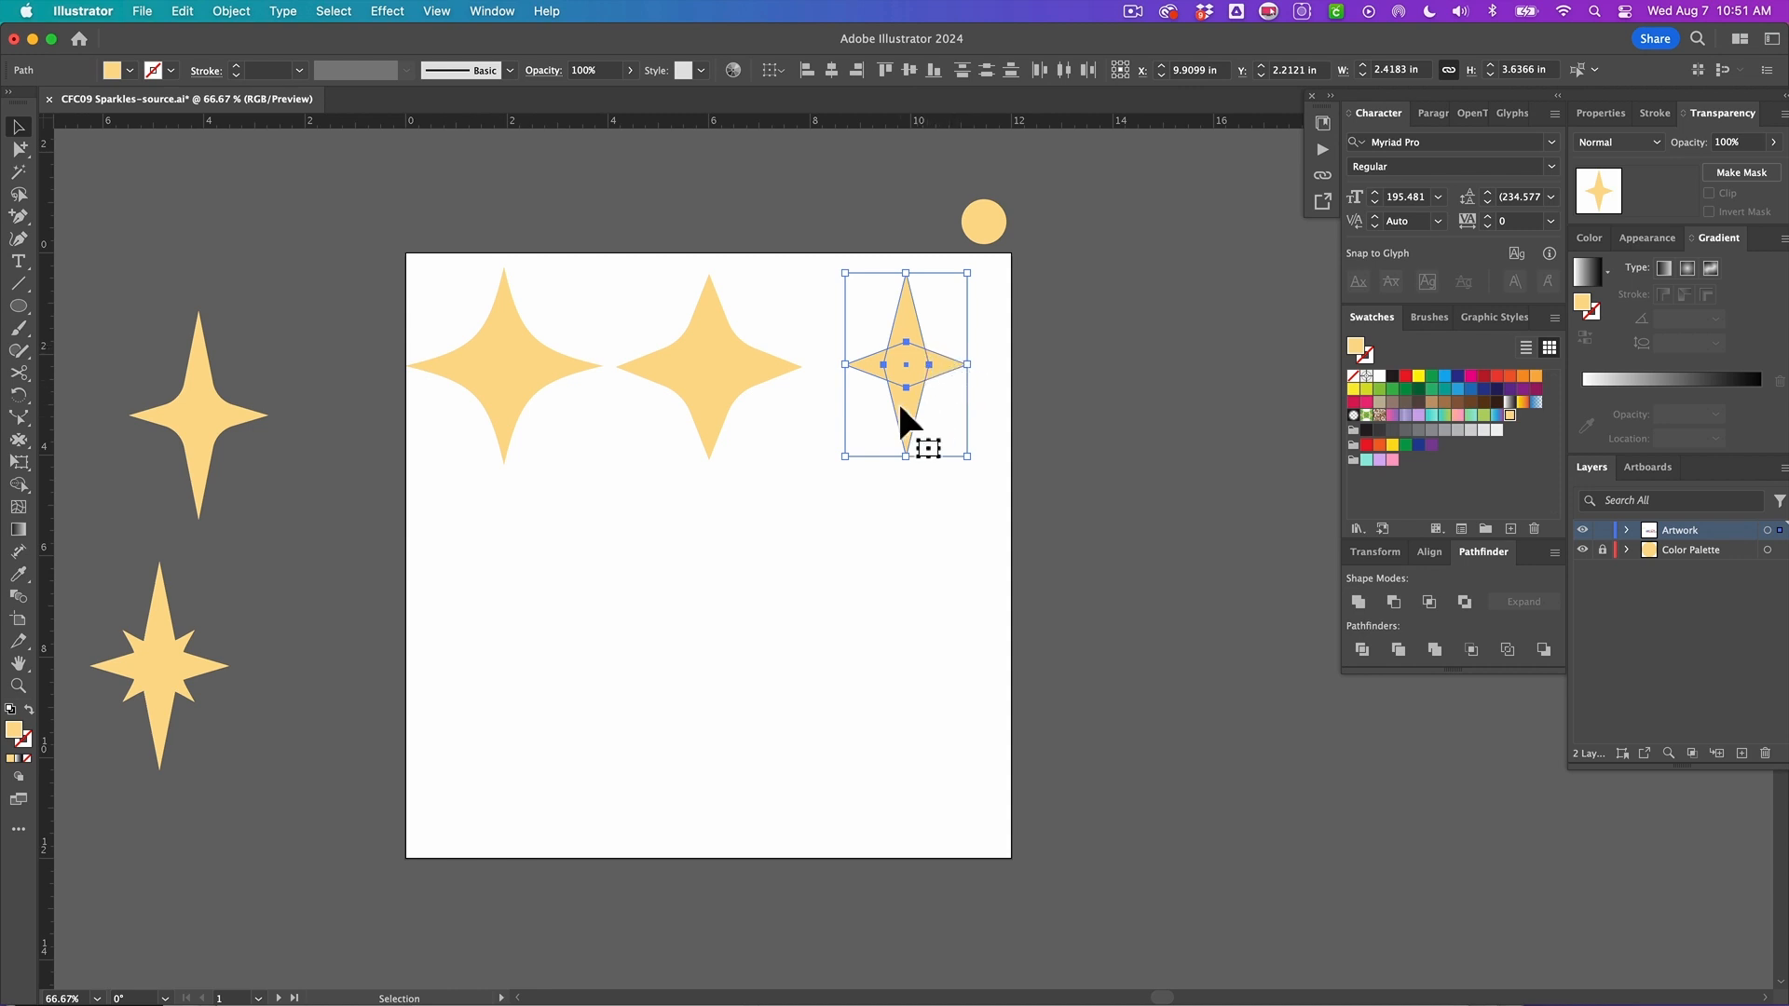
{"action": "left_click_drag", "start_coordinate": [904, 378], "coordinate": [1106, 377]}
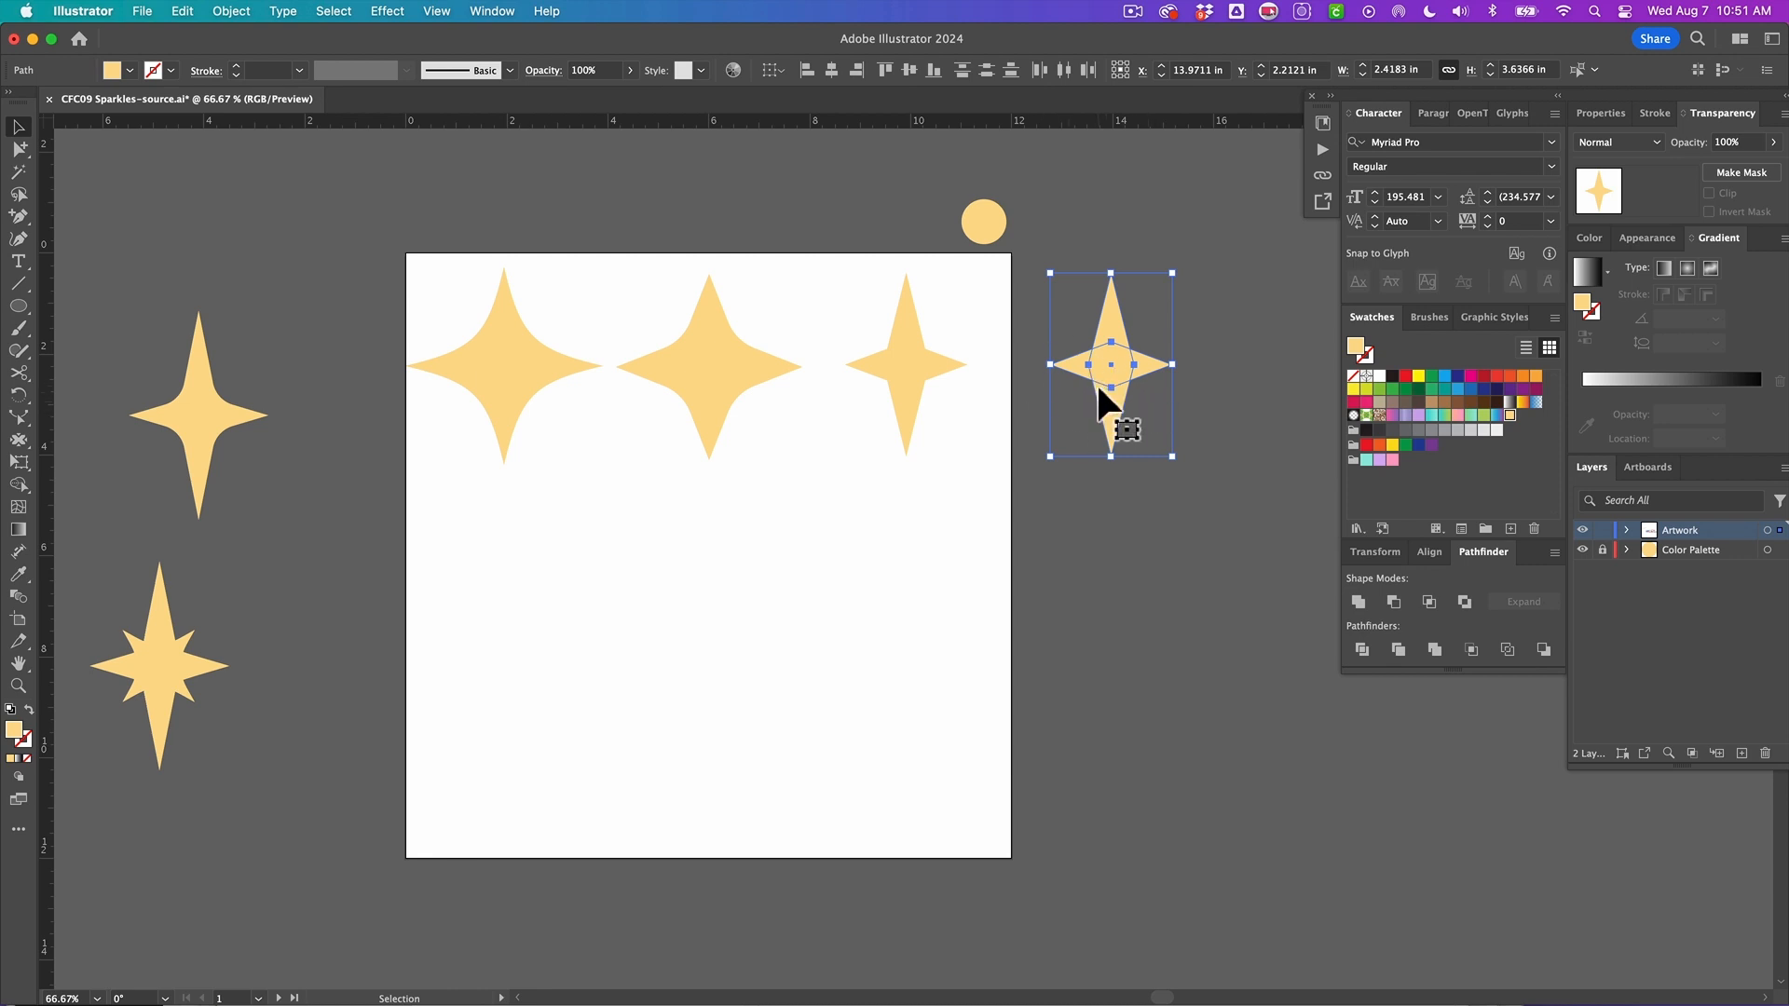
{"action": "left_click_drag", "start_coordinate": [1172, 365], "coordinate": [1124, 364]}
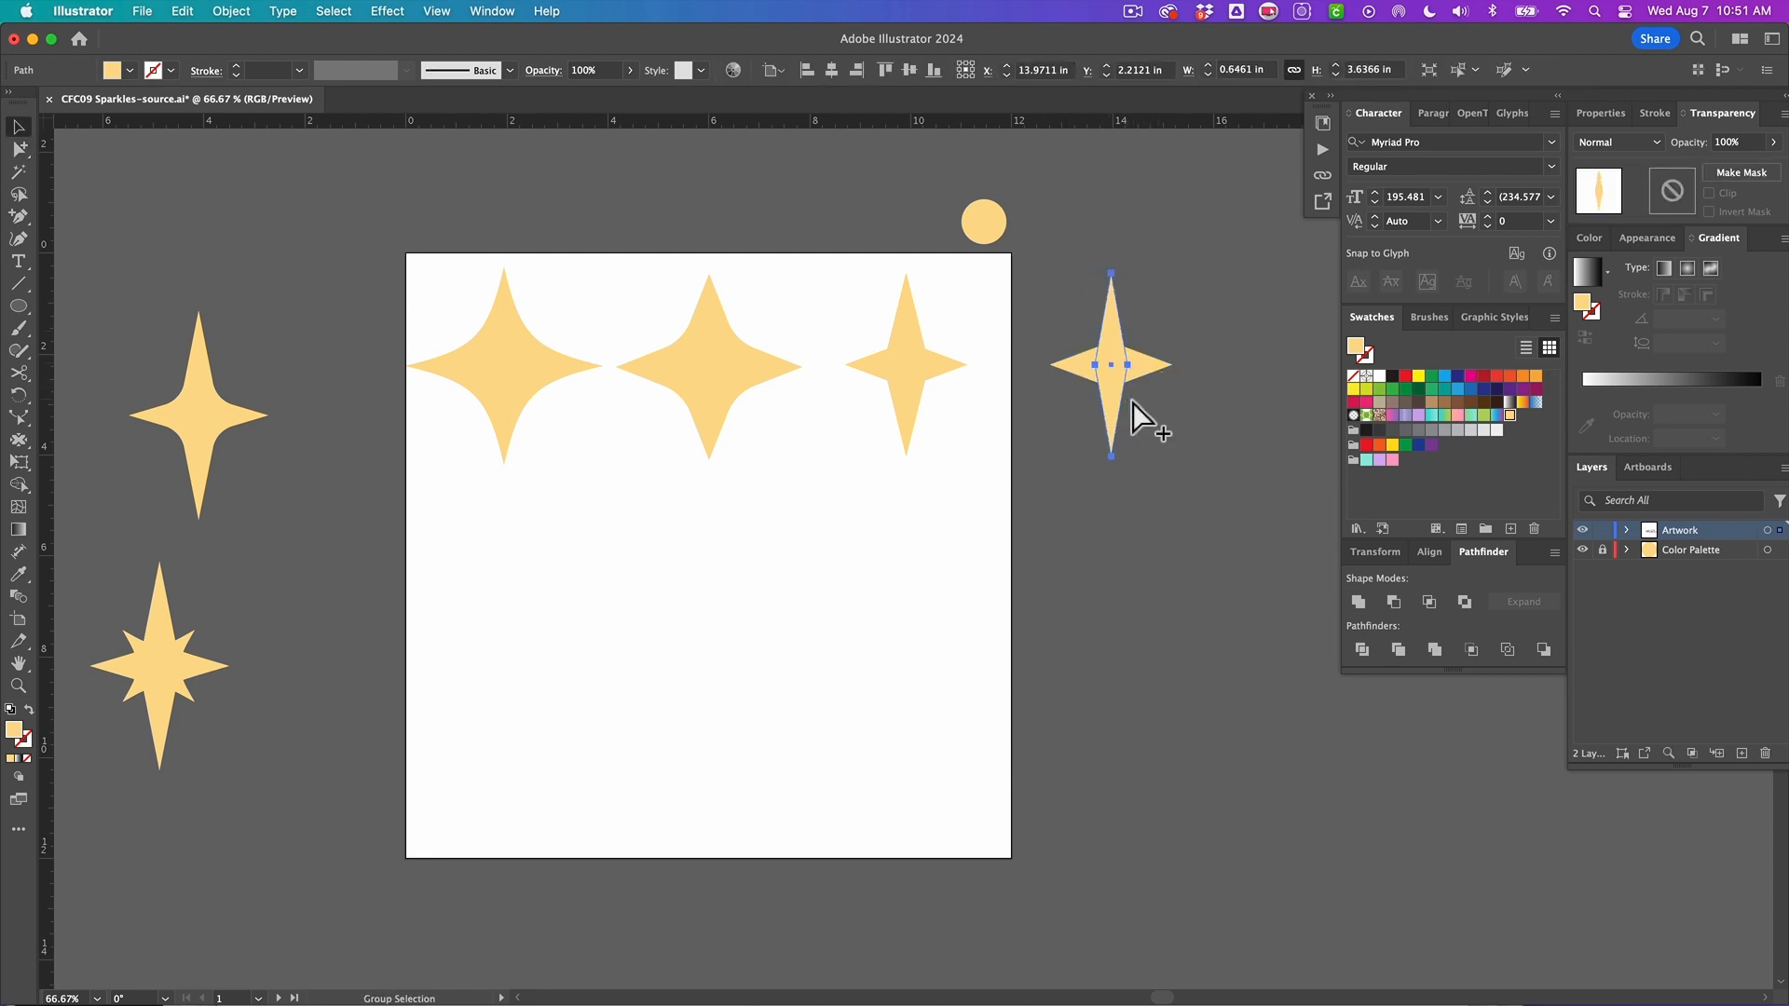
{"action": "key", "text": "super+z"}
Step: Unite the two crossed diamonds on the artboard into a single sparkle shape
{"action": "left_click_drag", "start_coordinate": [1100, 424], "coordinate": [887, 369]}
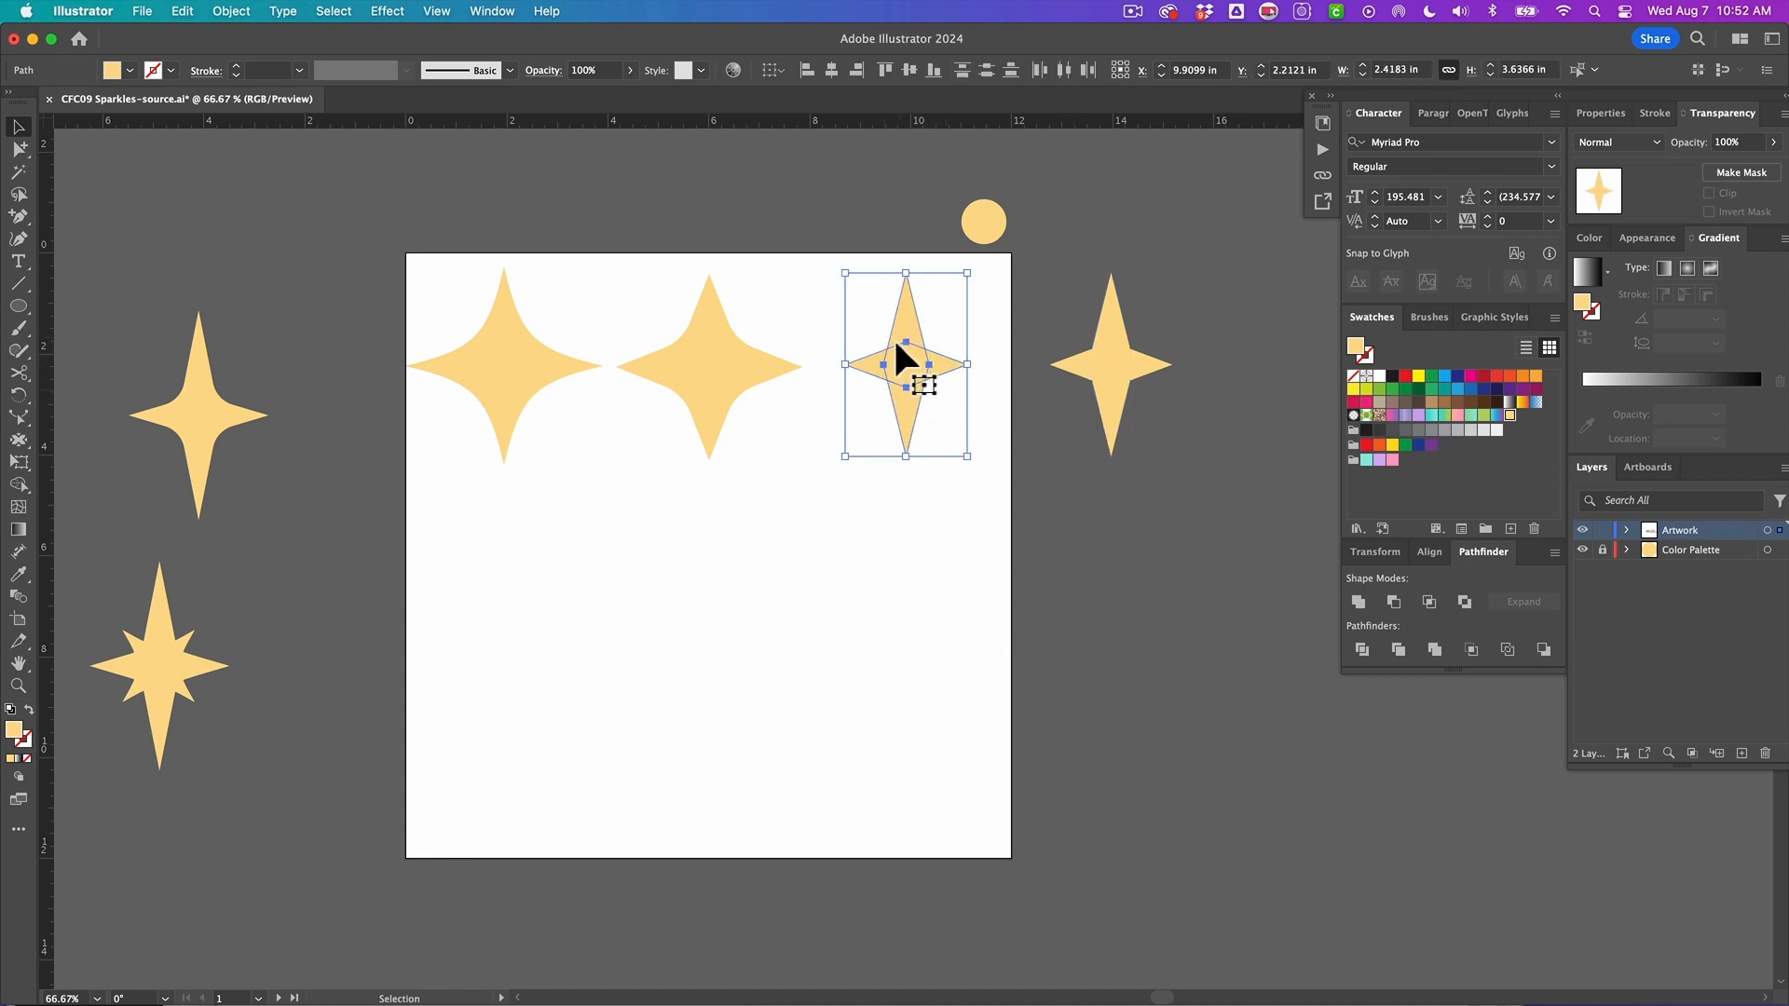
{"action": "left_click", "coordinate": [1359, 603]}
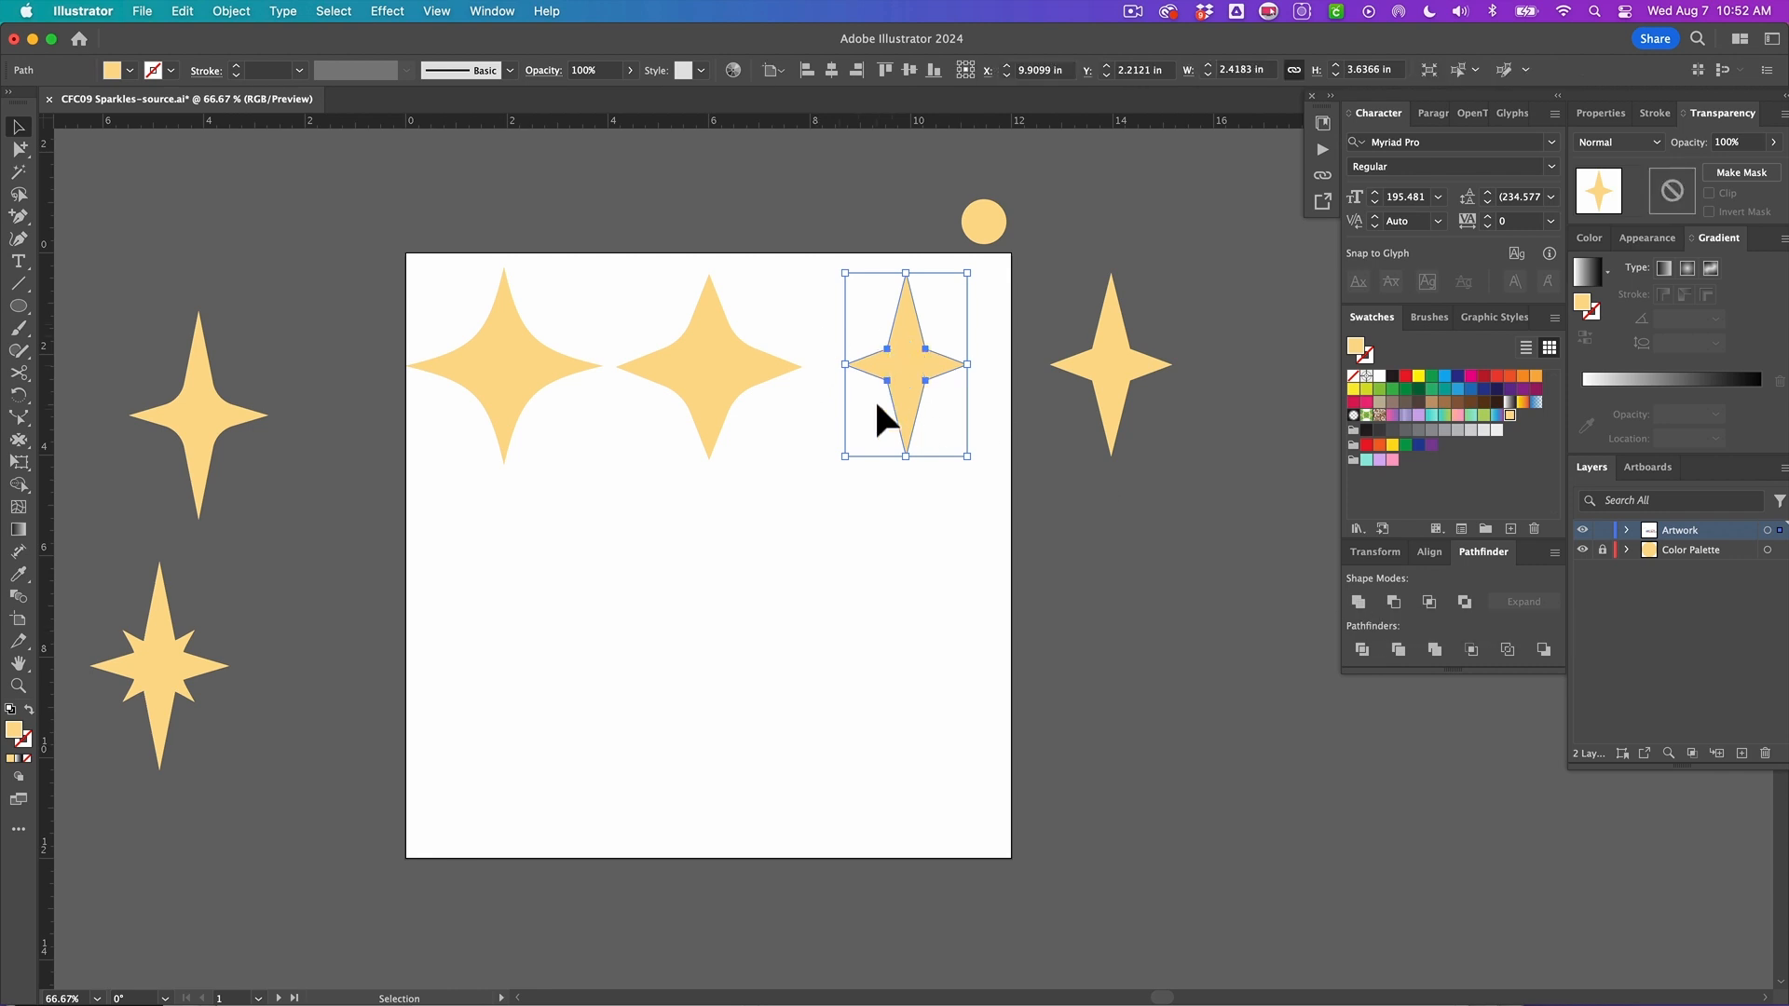
{"action": "left_click", "coordinate": [942, 305]}
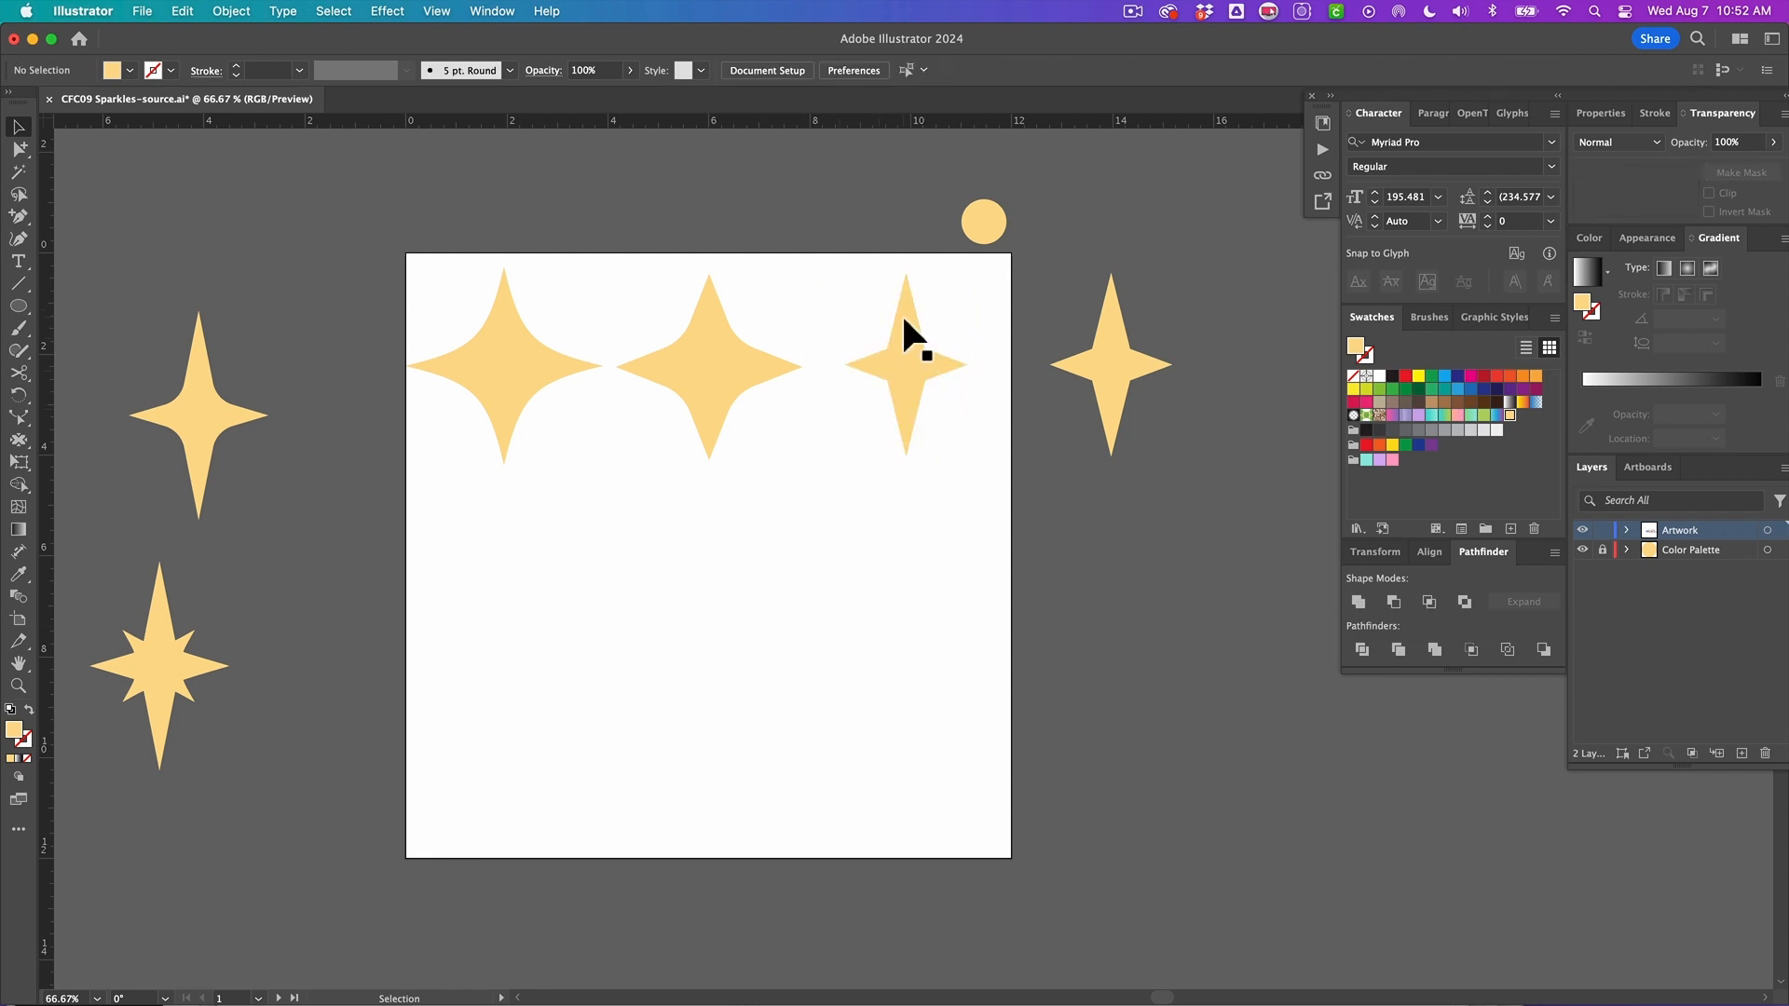
Step: Slightly round the four inner corners of the united sparkle
{"action": "key", "text": "a"}
{"action": "left_click_drag", "start_coordinate": [873, 329], "coordinate": [942, 402]}
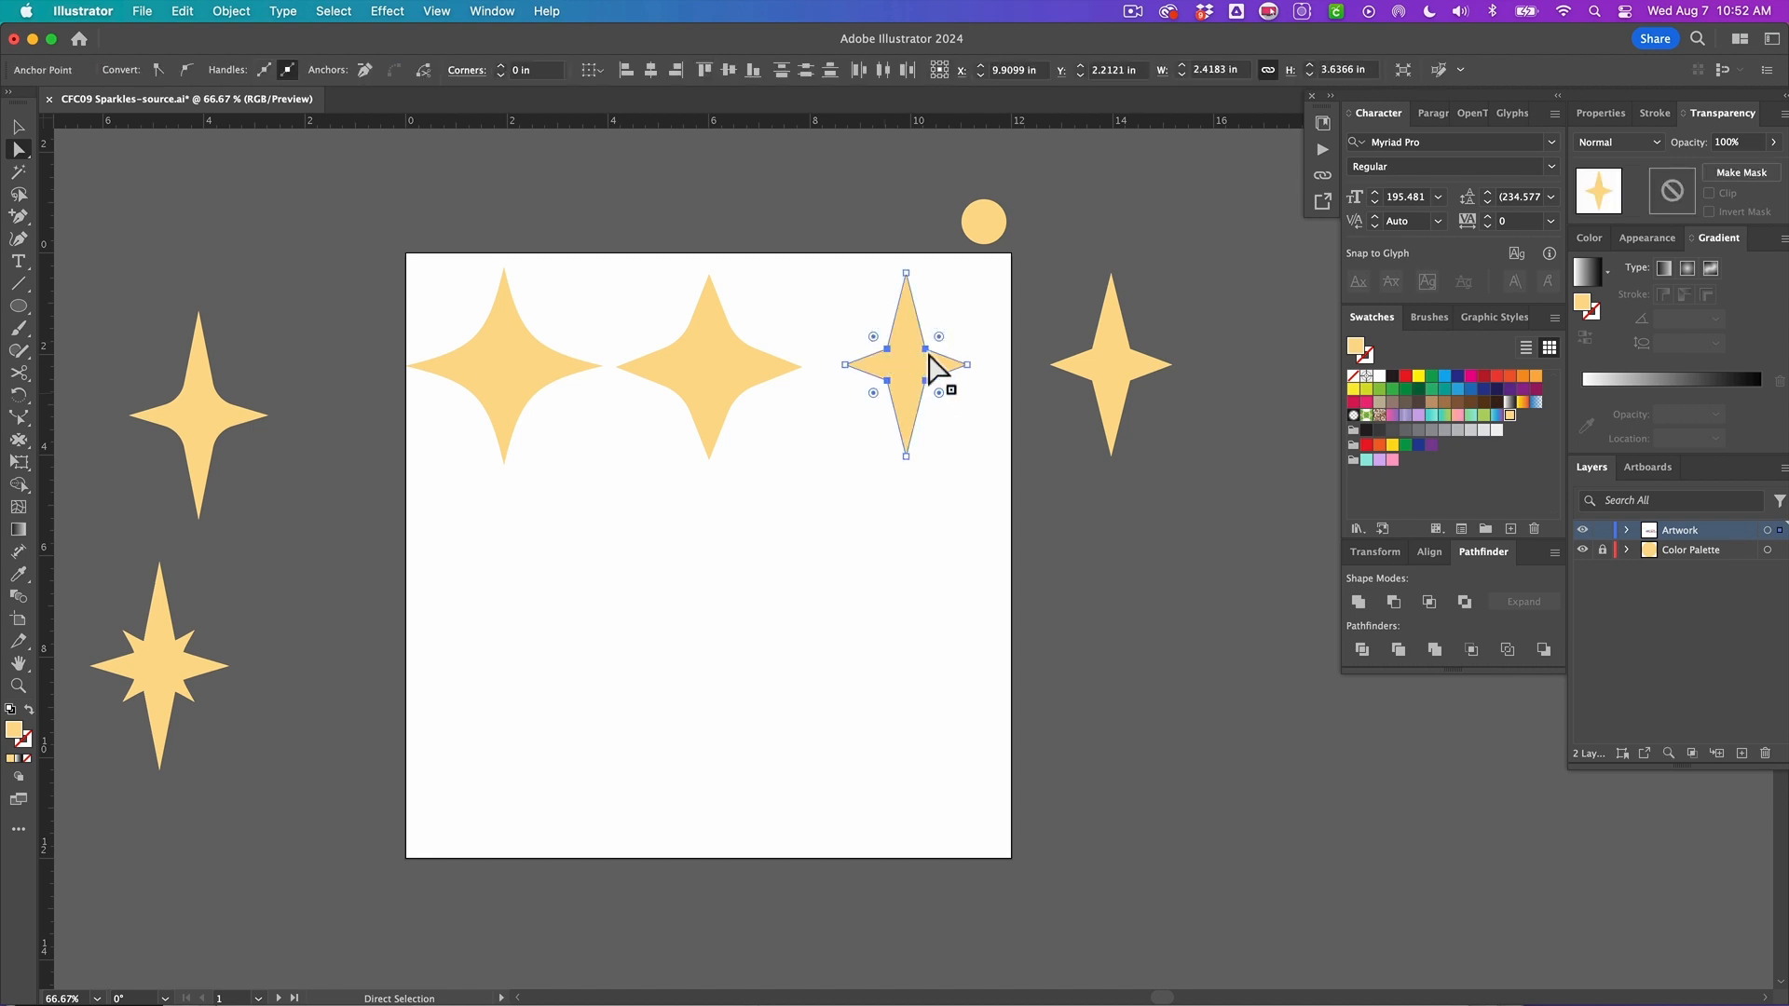
{"action": "left_click_drag", "start_coordinate": [939, 338], "coordinate": [946, 332]}
{"action": "left_click", "coordinate": [914, 460]}
Step: Shrink the rounded star sparkle to about 2.44 in and arrange two copies about 1.3 in wide around it as a cluster
{"action": "scroll", "coordinate": [503, 475], "scroll_direction": "left", "scroll_amount": 3}
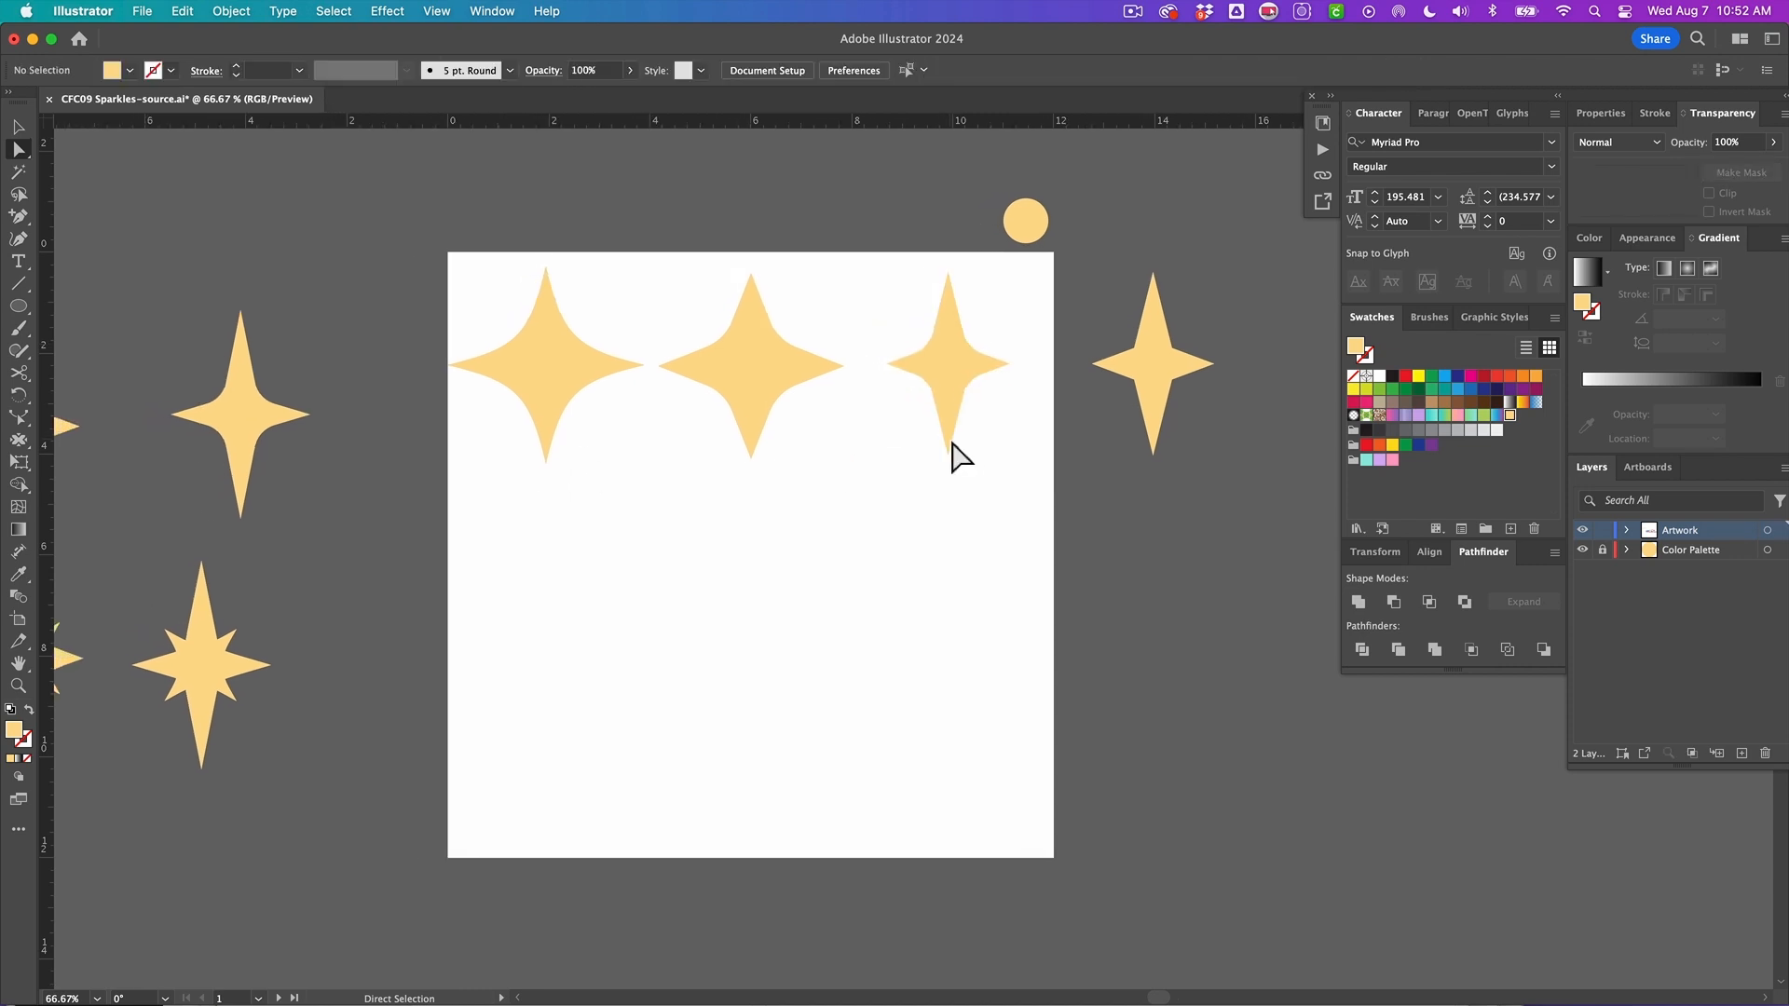
{"action": "scroll", "coordinate": [867, 494], "scroll_direction": "up", "scroll_amount": 1}
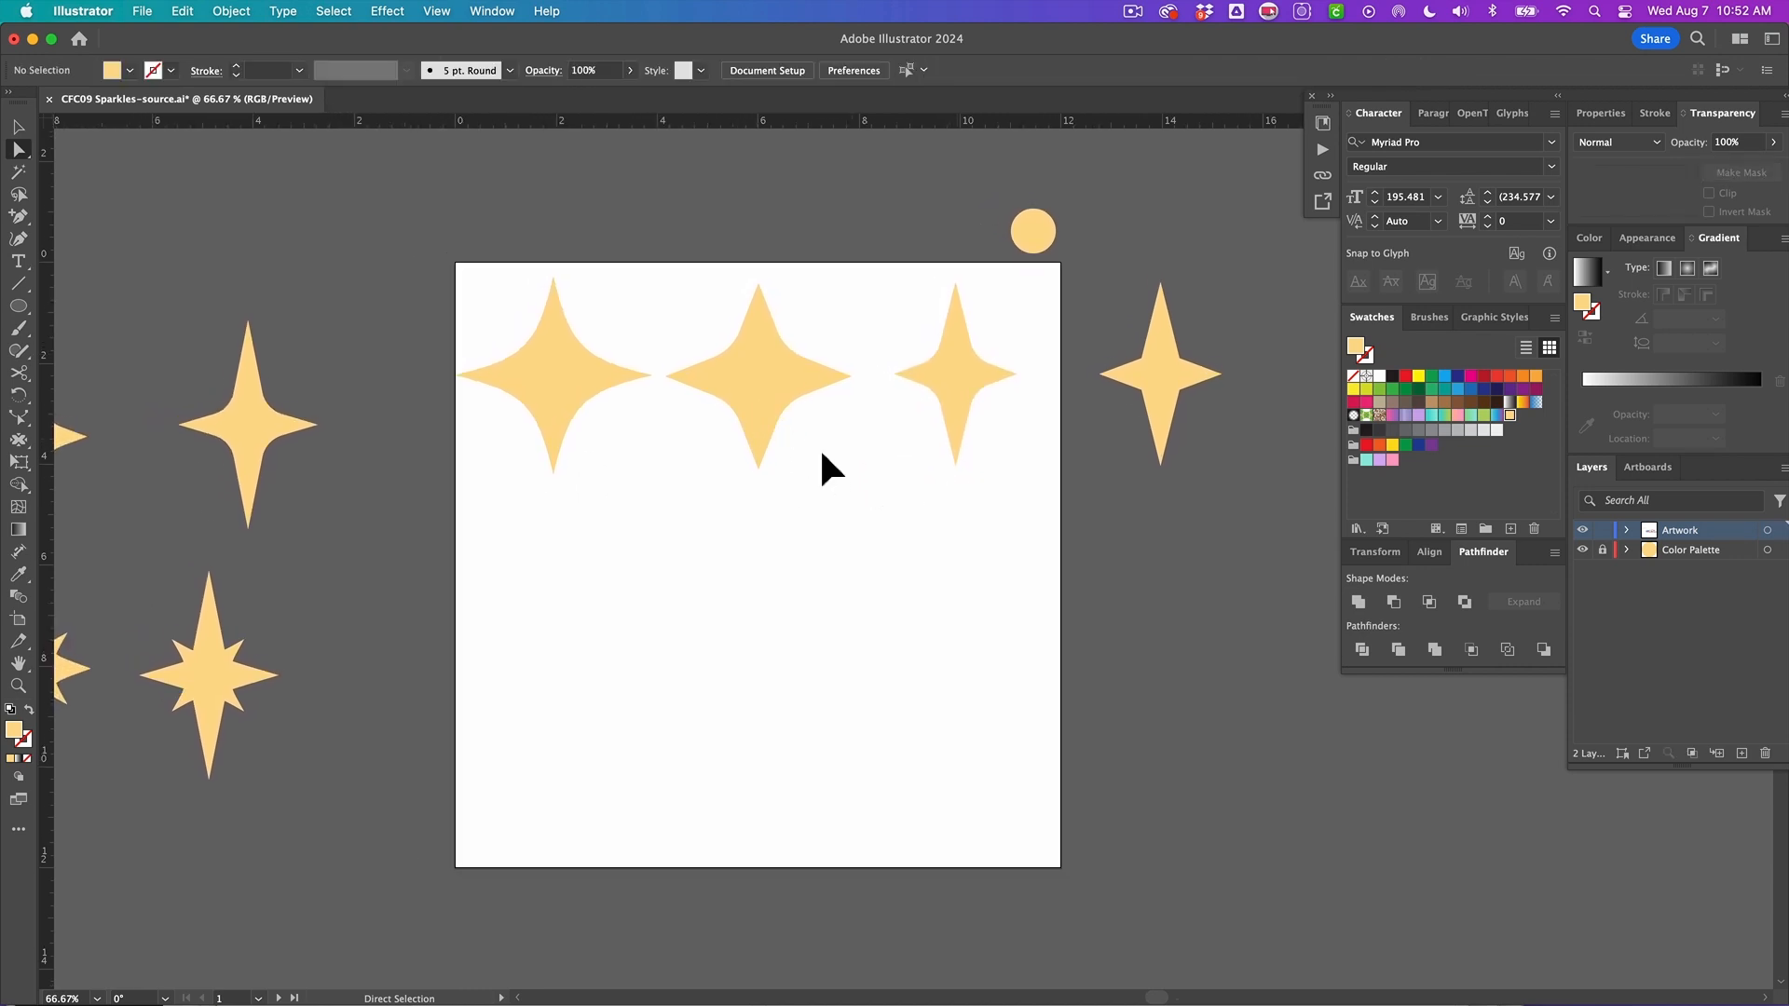
{"action": "key", "text": "v"}
{"action": "left_click", "coordinate": [784, 417]}
{"action": "left_click_drag", "start_coordinate": [852, 469], "coordinate": [788, 406]}
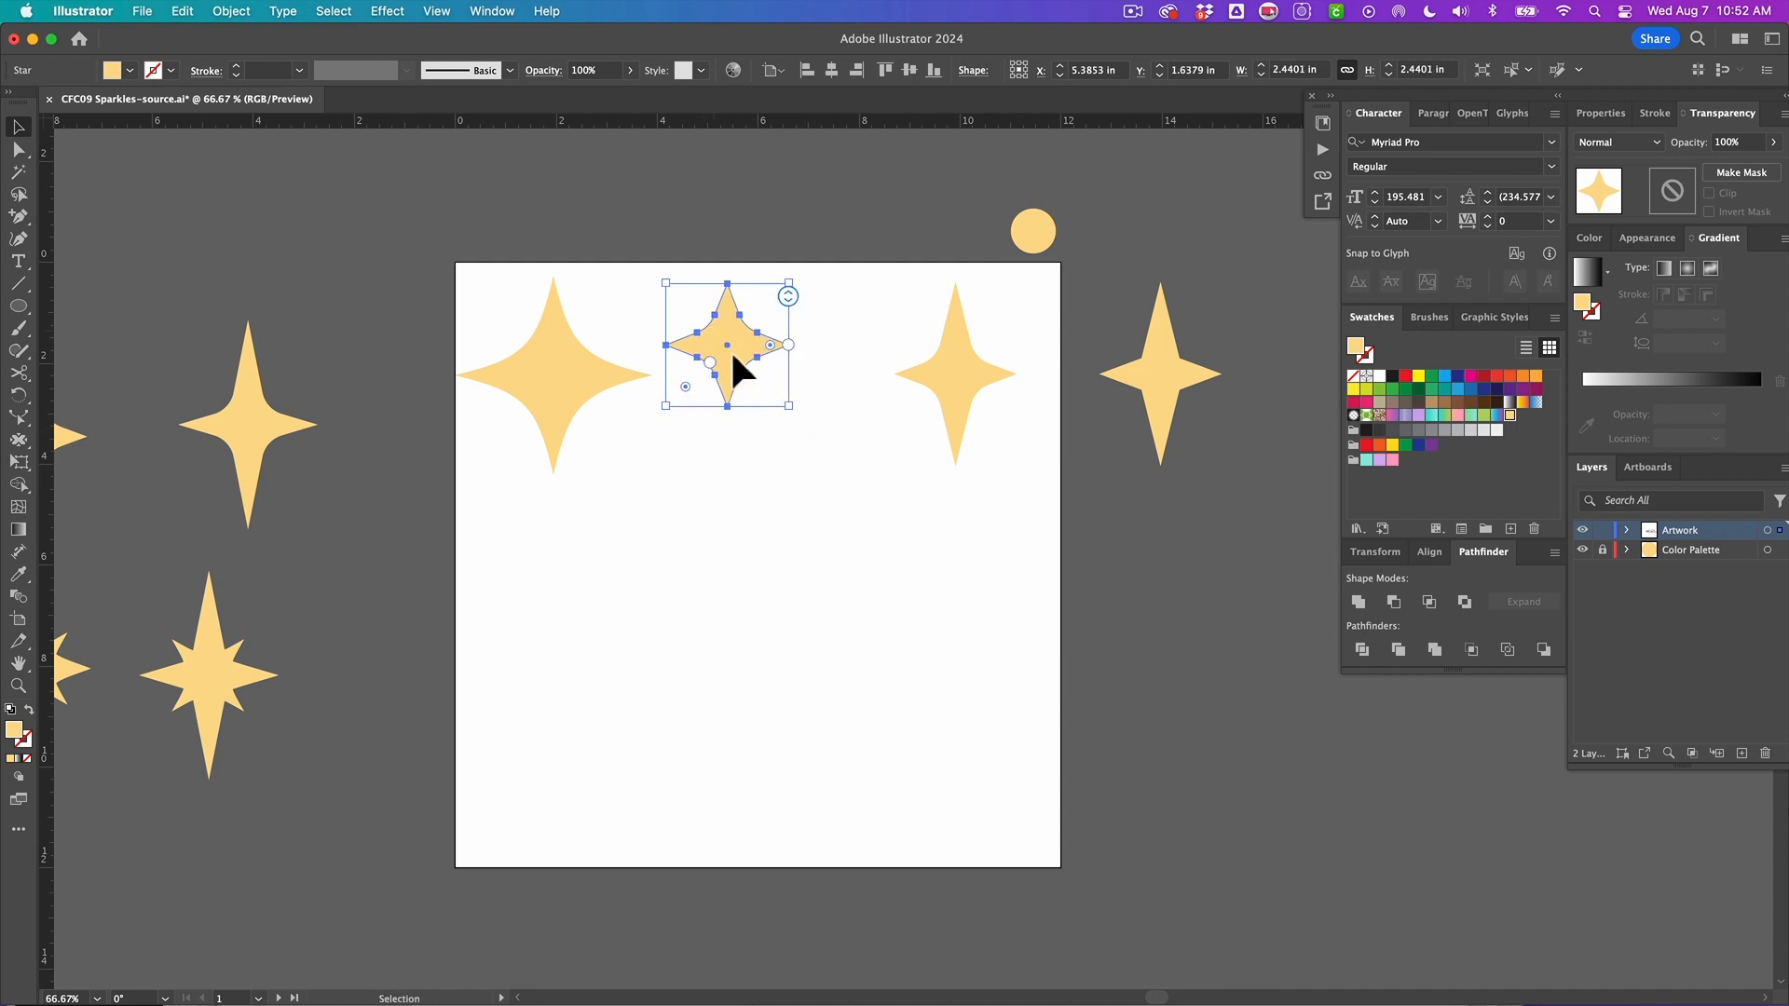
{"action": "left_click_drag", "start_coordinate": [732, 354], "coordinate": [844, 341]}
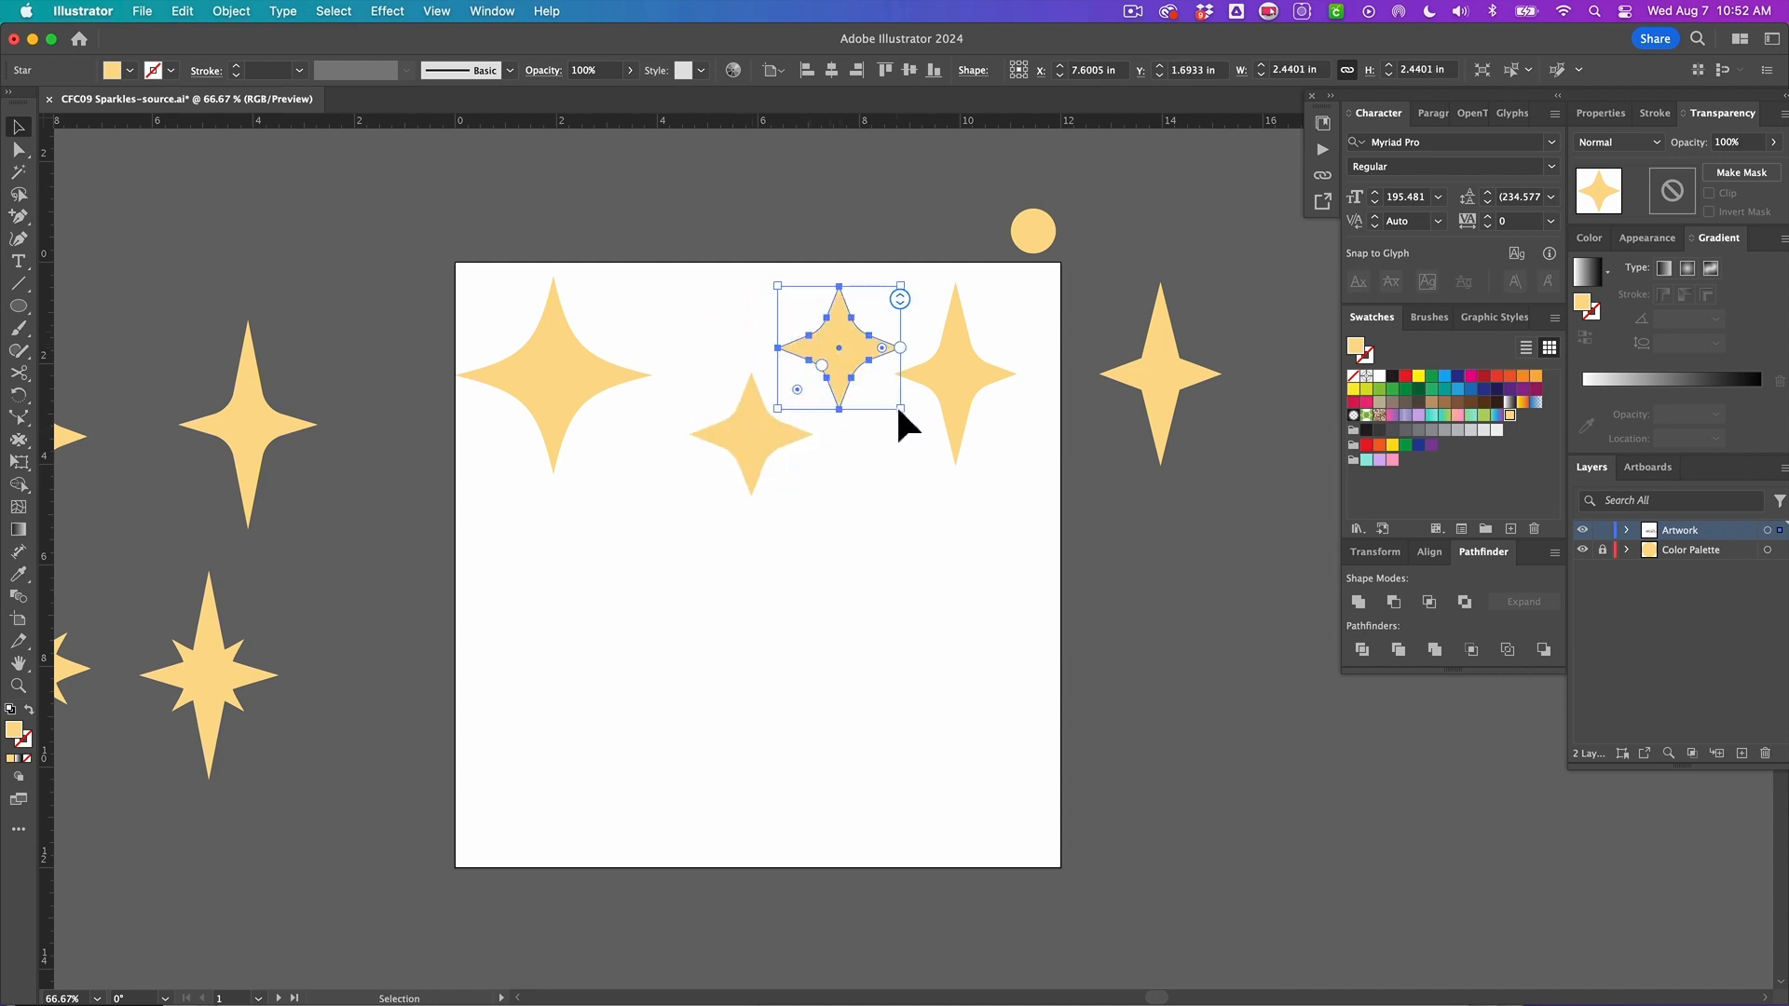
{"action": "left_click_drag", "start_coordinate": [899, 410], "coordinate": [718, 511]}
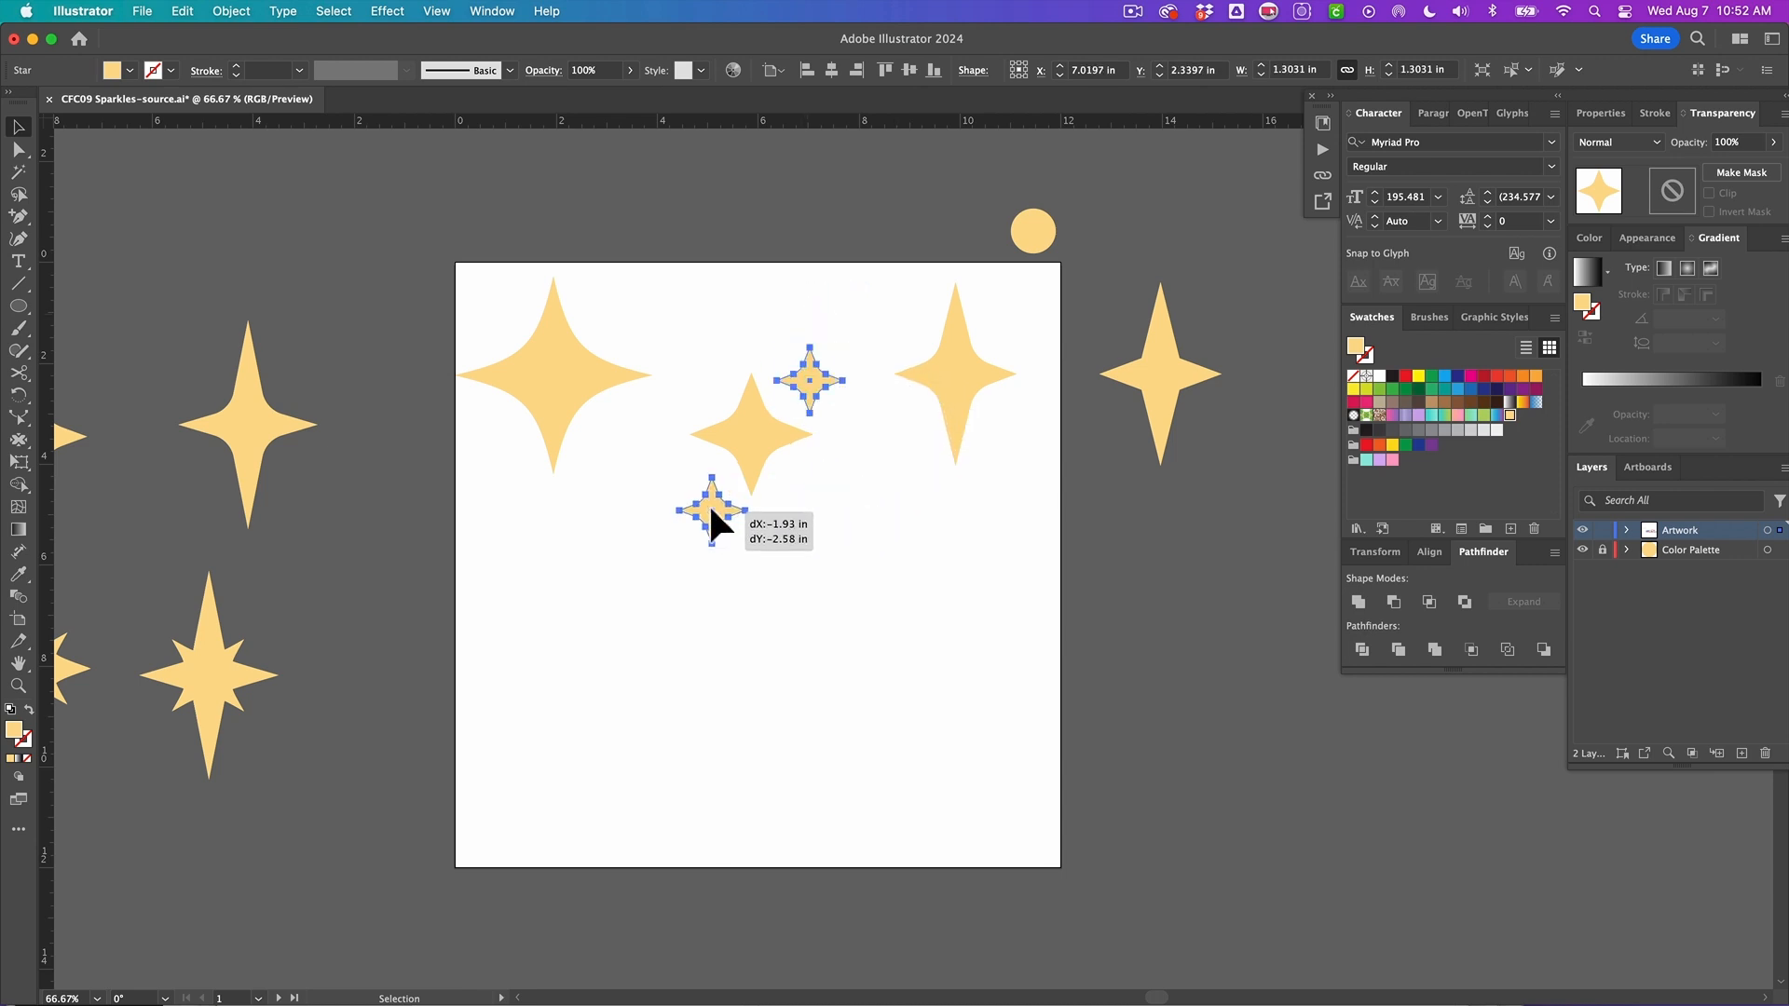
{"action": "left_click", "coordinate": [886, 553]}
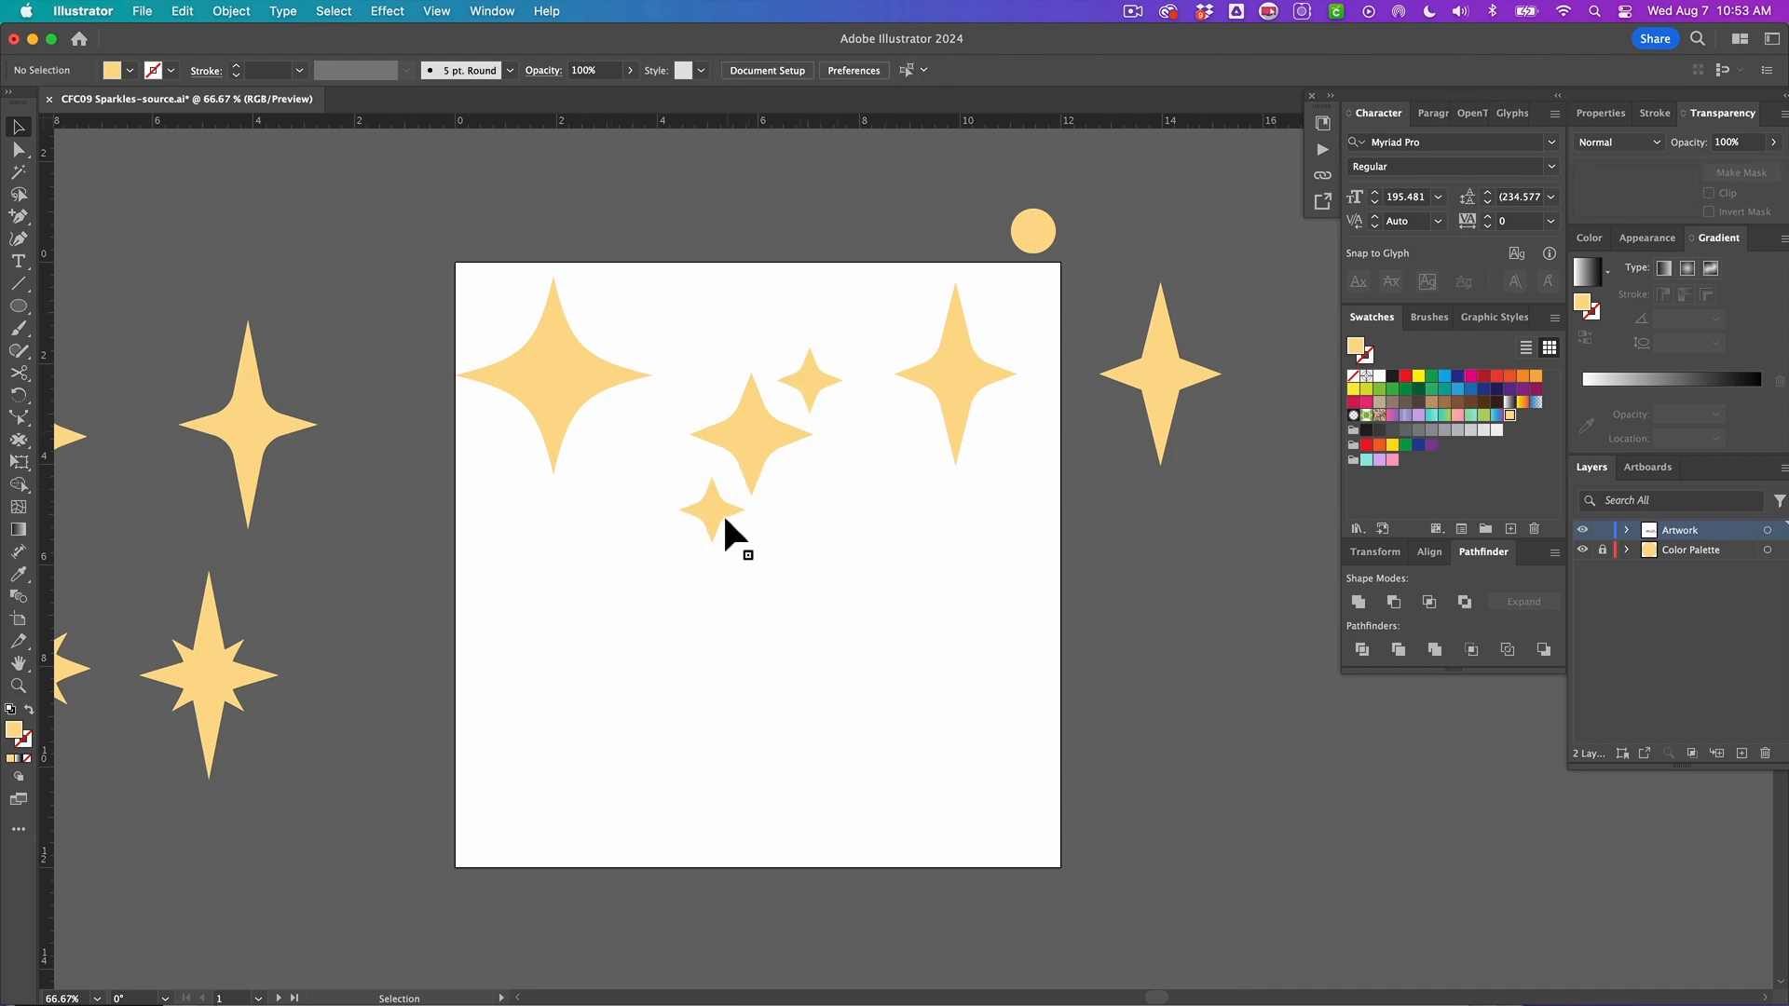
Step: Undo the sparkle cluster, including the small copies and the scaling and moving of the rounded star sparkle
{"action": "key", "text": "a"}
{"action": "key", "text": "ctrl+z"}
{"action": "key", "text": "ctrl+z"}
{"action": "key", "text": "ctrl+z"}
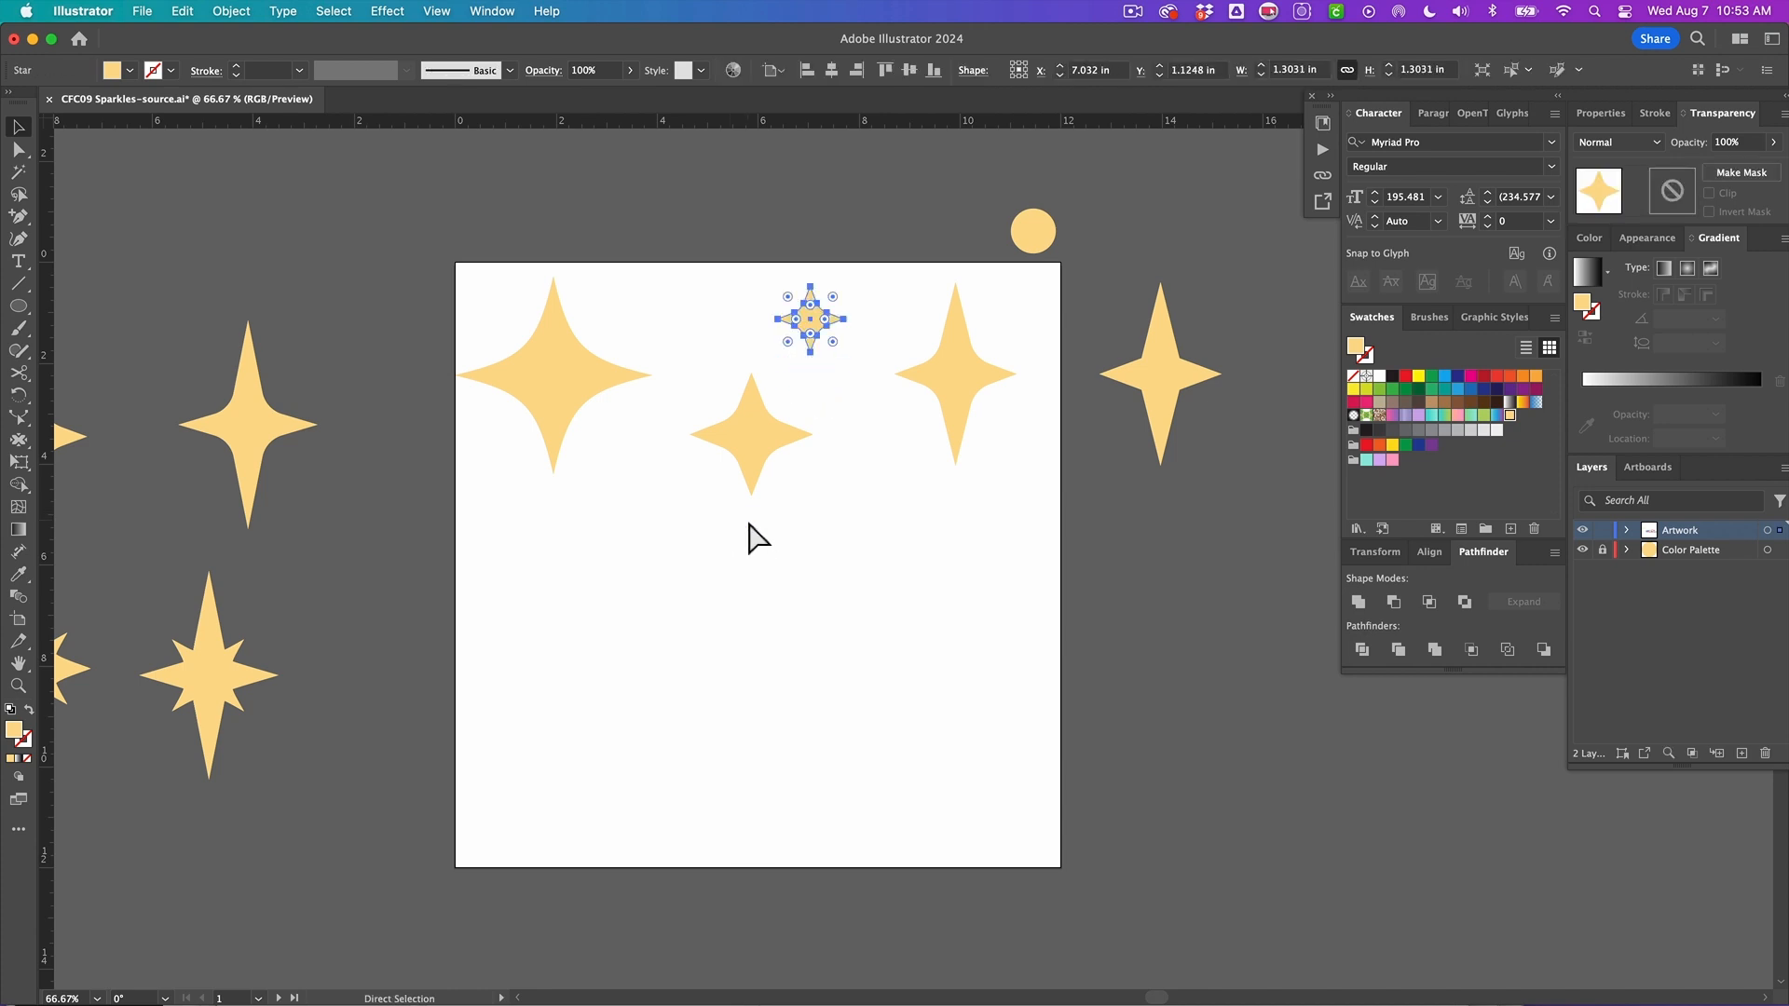
{"action": "key", "text": "super+z"}
{"action": "key", "text": "super+z"}
{"action": "key", "text": "super+z"}
{"action": "key", "text": "super+z"}
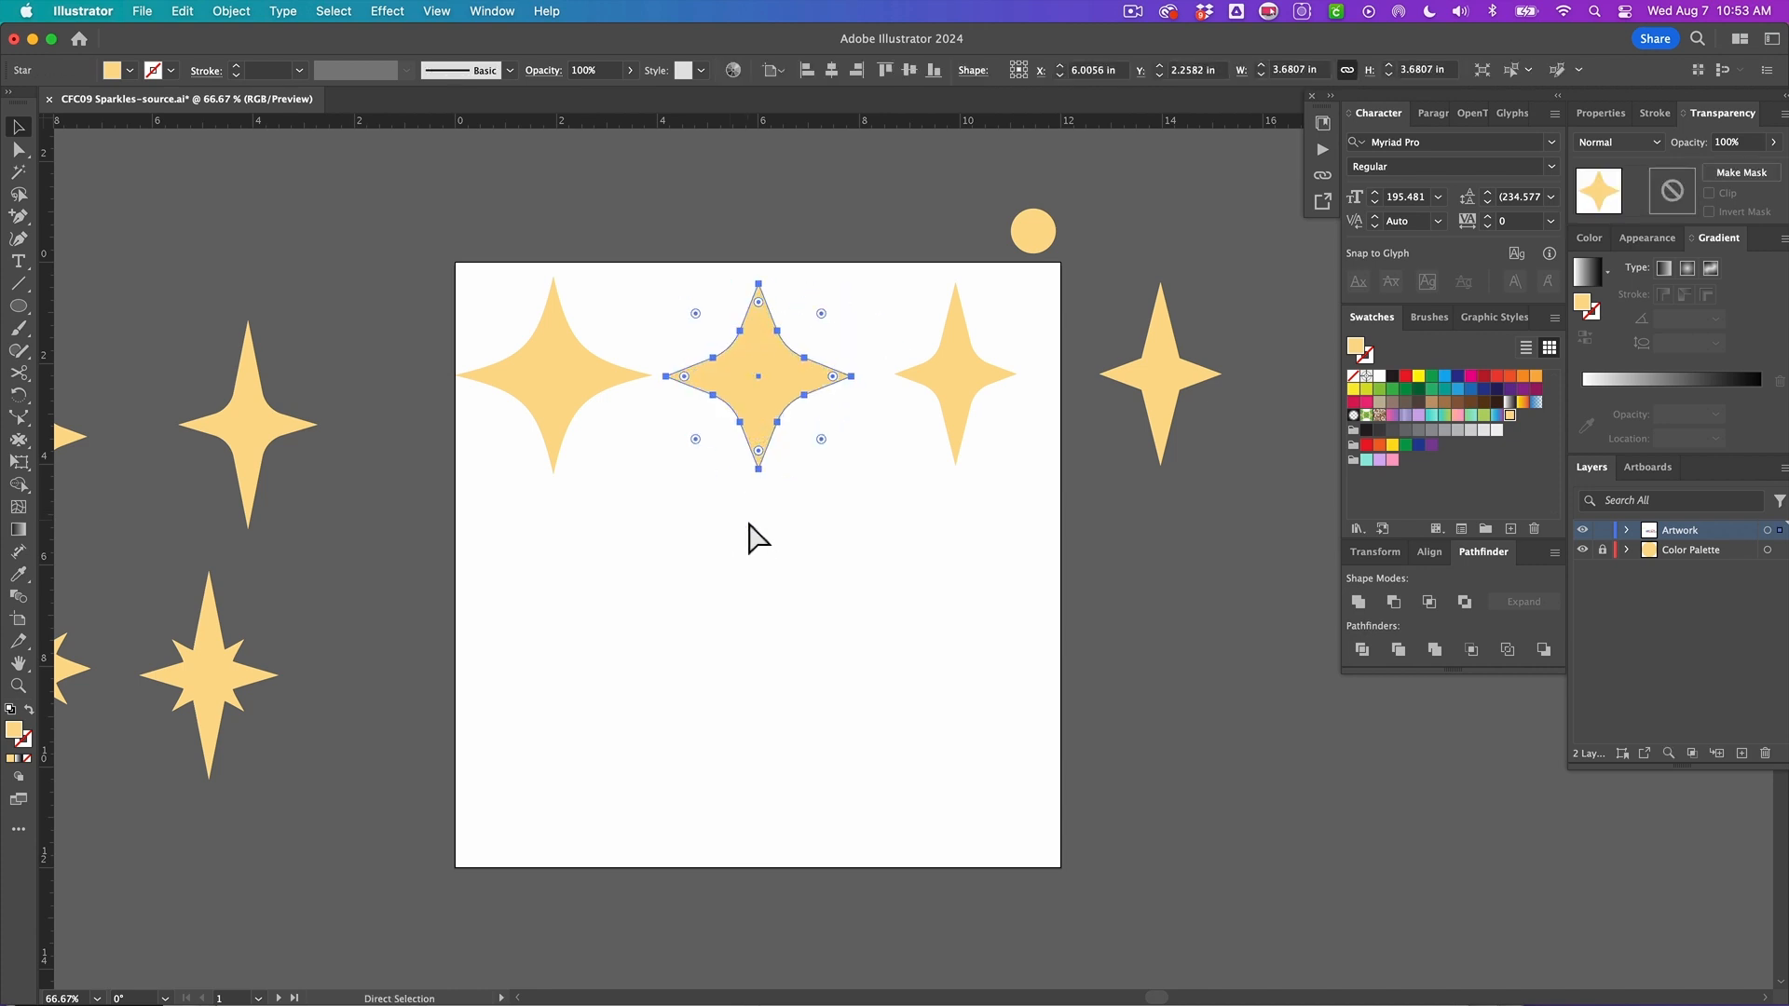
Step: Duplicate the first Pucker & Bloat sparkle into the empty area of the artboard below it
{"action": "key", "text": "v"}
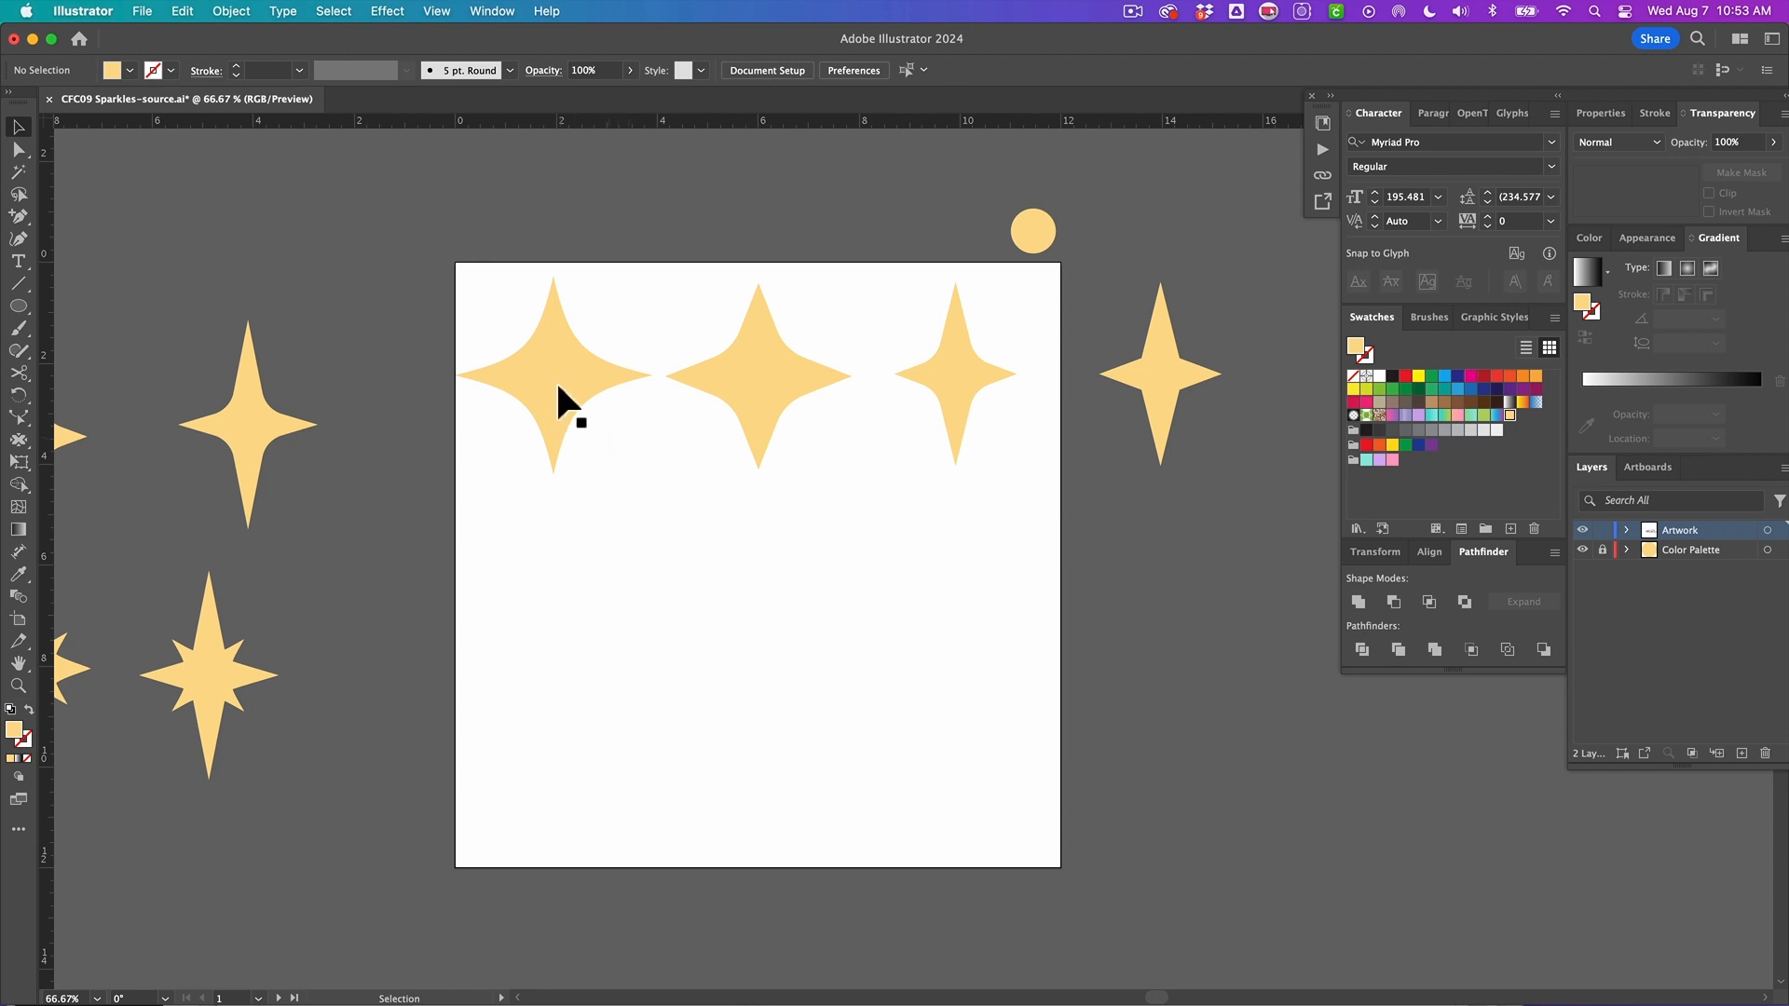
{"action": "left_click_drag", "start_coordinate": [559, 386], "coordinate": [588, 682]}
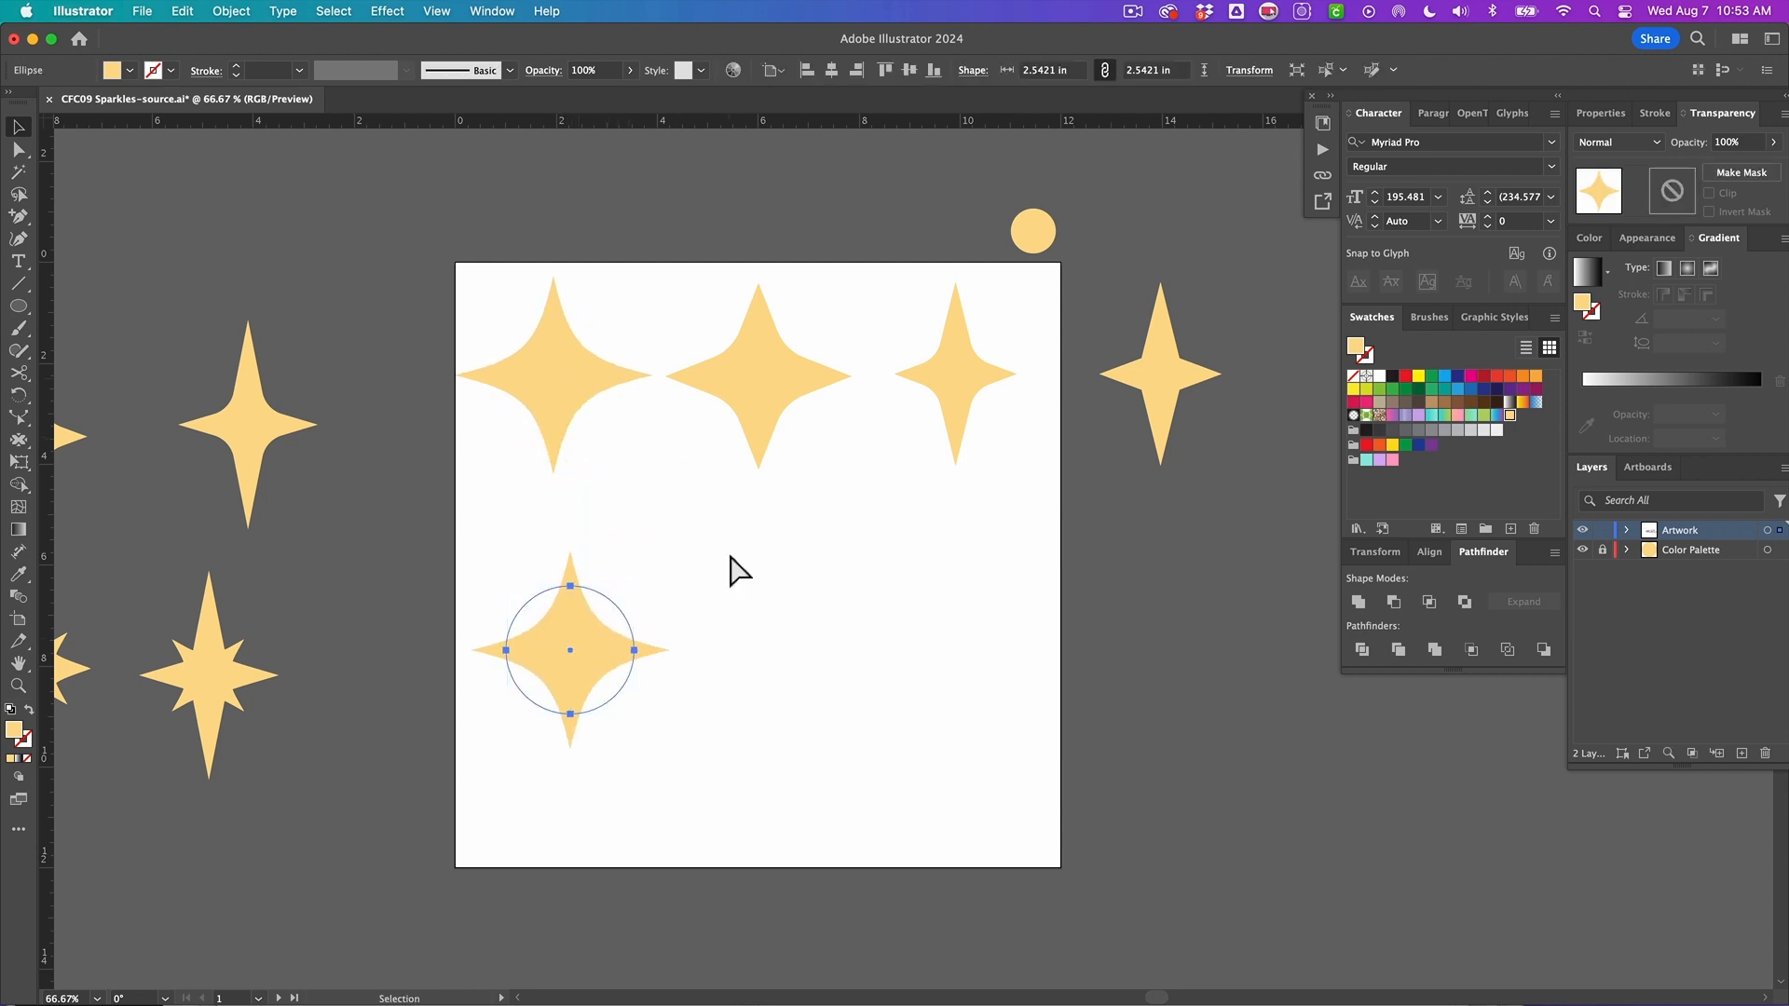
{"action": "left_click", "coordinate": [731, 557]}
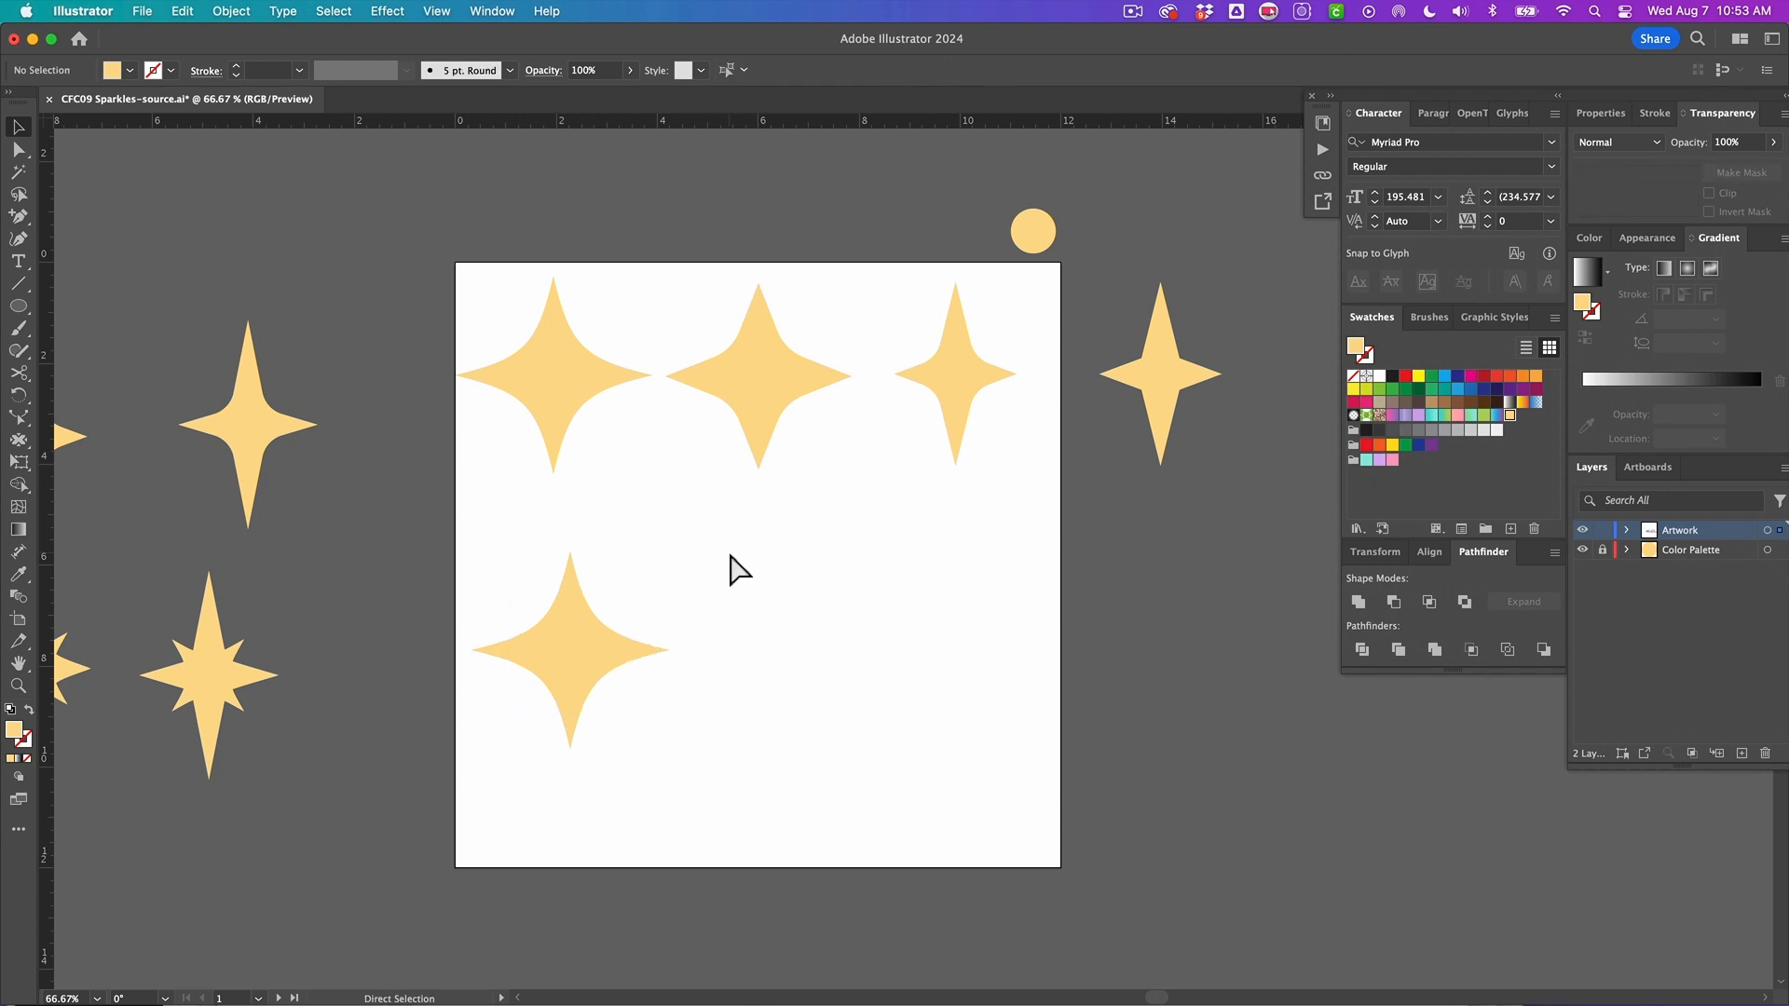
{"action": "key", "text": "super+z"}
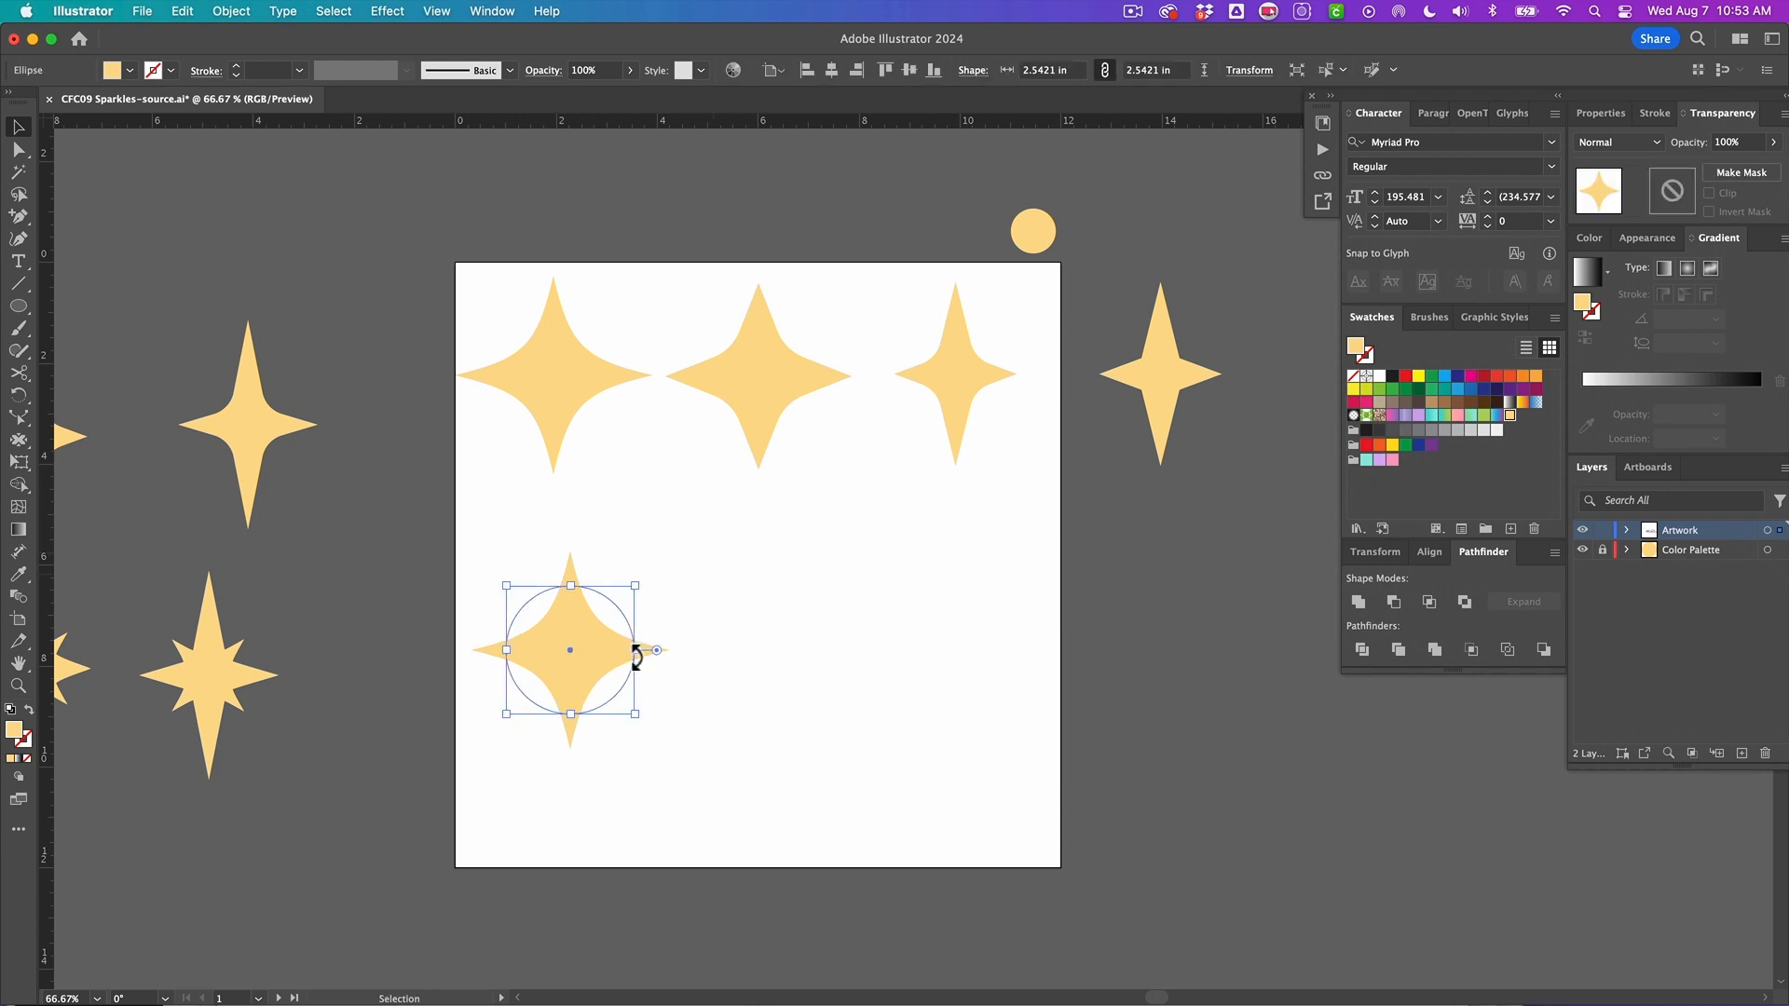
Step: Stack another copy on the duplicated sparkle and rotate it 45° to form an eight-point star
{"action": "left_click_drag", "start_coordinate": [599, 667], "coordinate": [655, 665]}
{"action": "left_click_drag", "start_coordinate": [510, 586], "coordinate": [587, 581]}
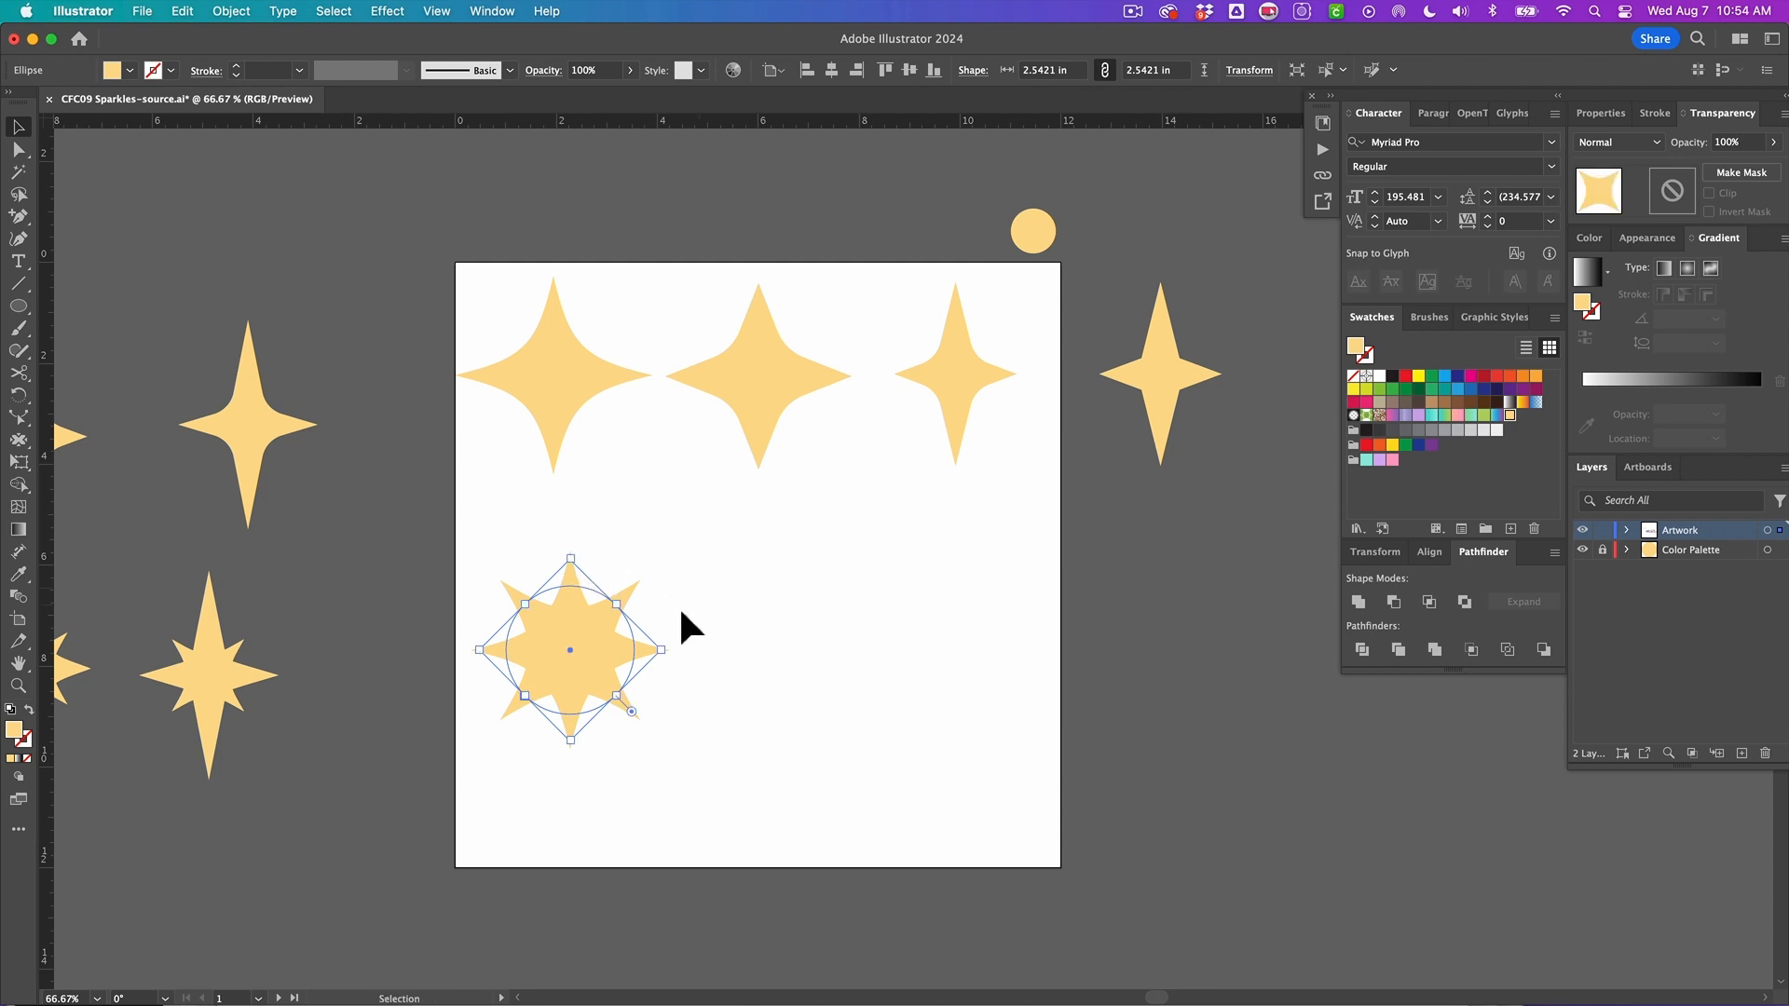
{"action": "left_click", "coordinate": [651, 736]}
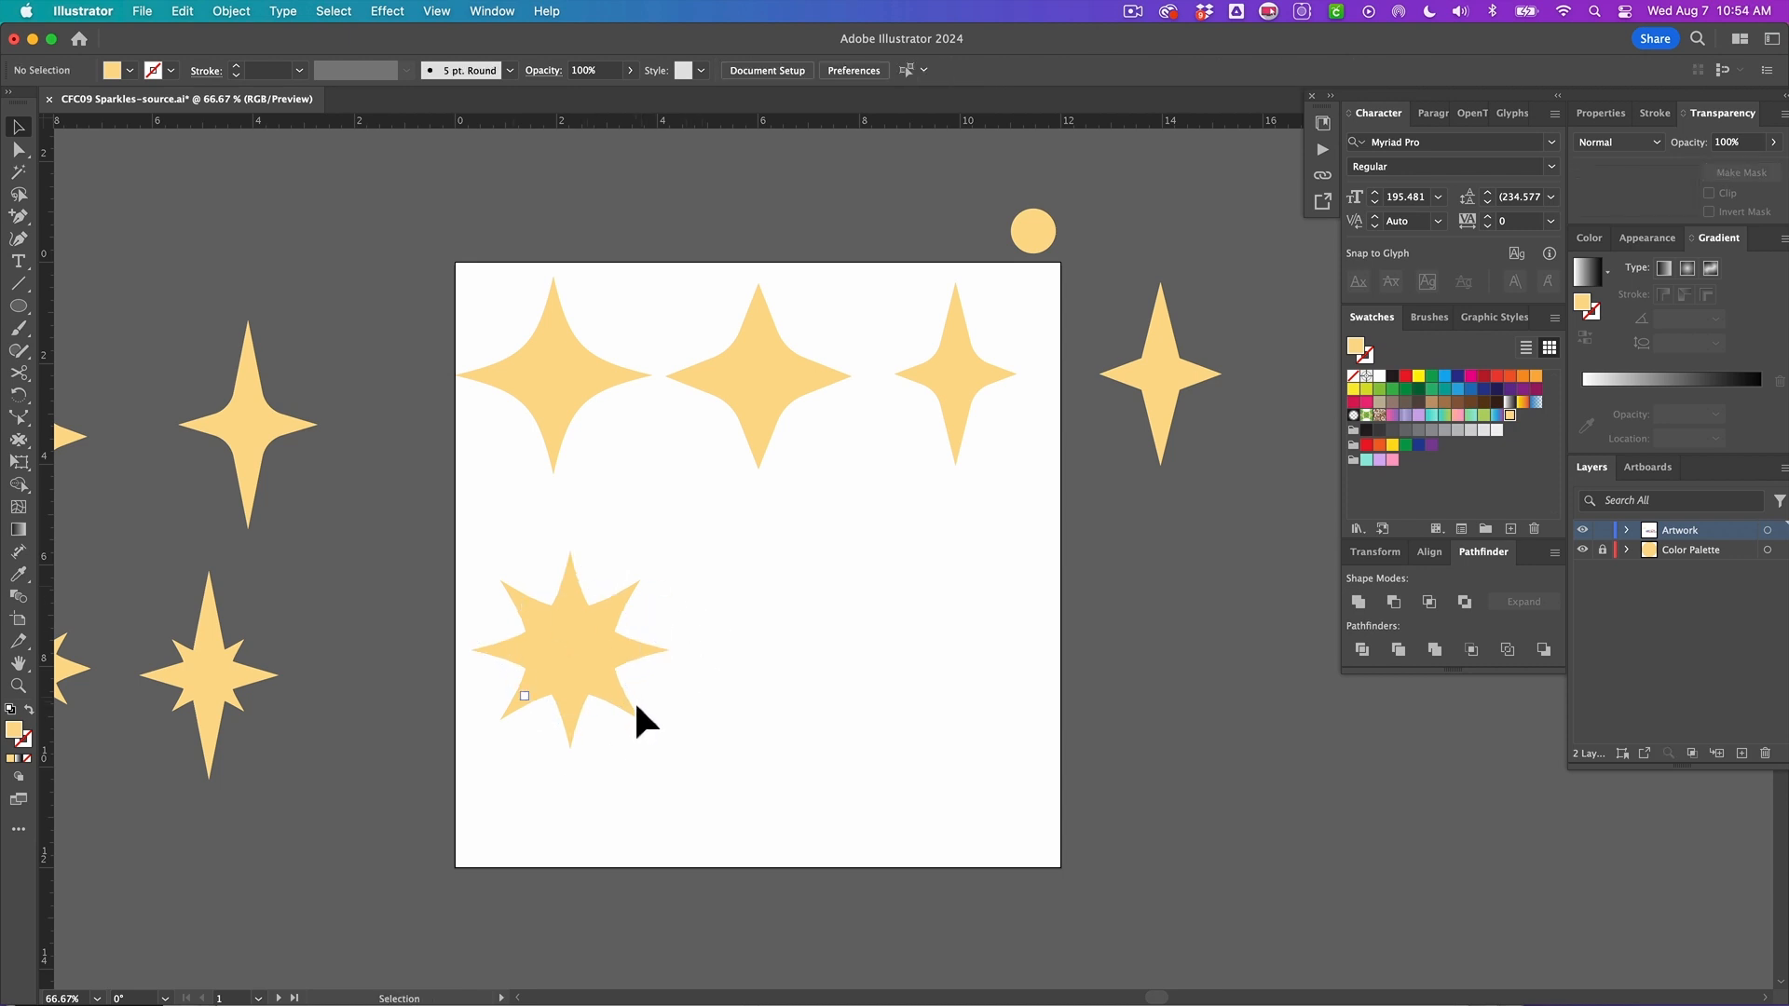
Step: Scale down the rotated sparkle about its centre so the diagonal points are shorter than the main ones
{"action": "left_click", "coordinate": [614, 616]}
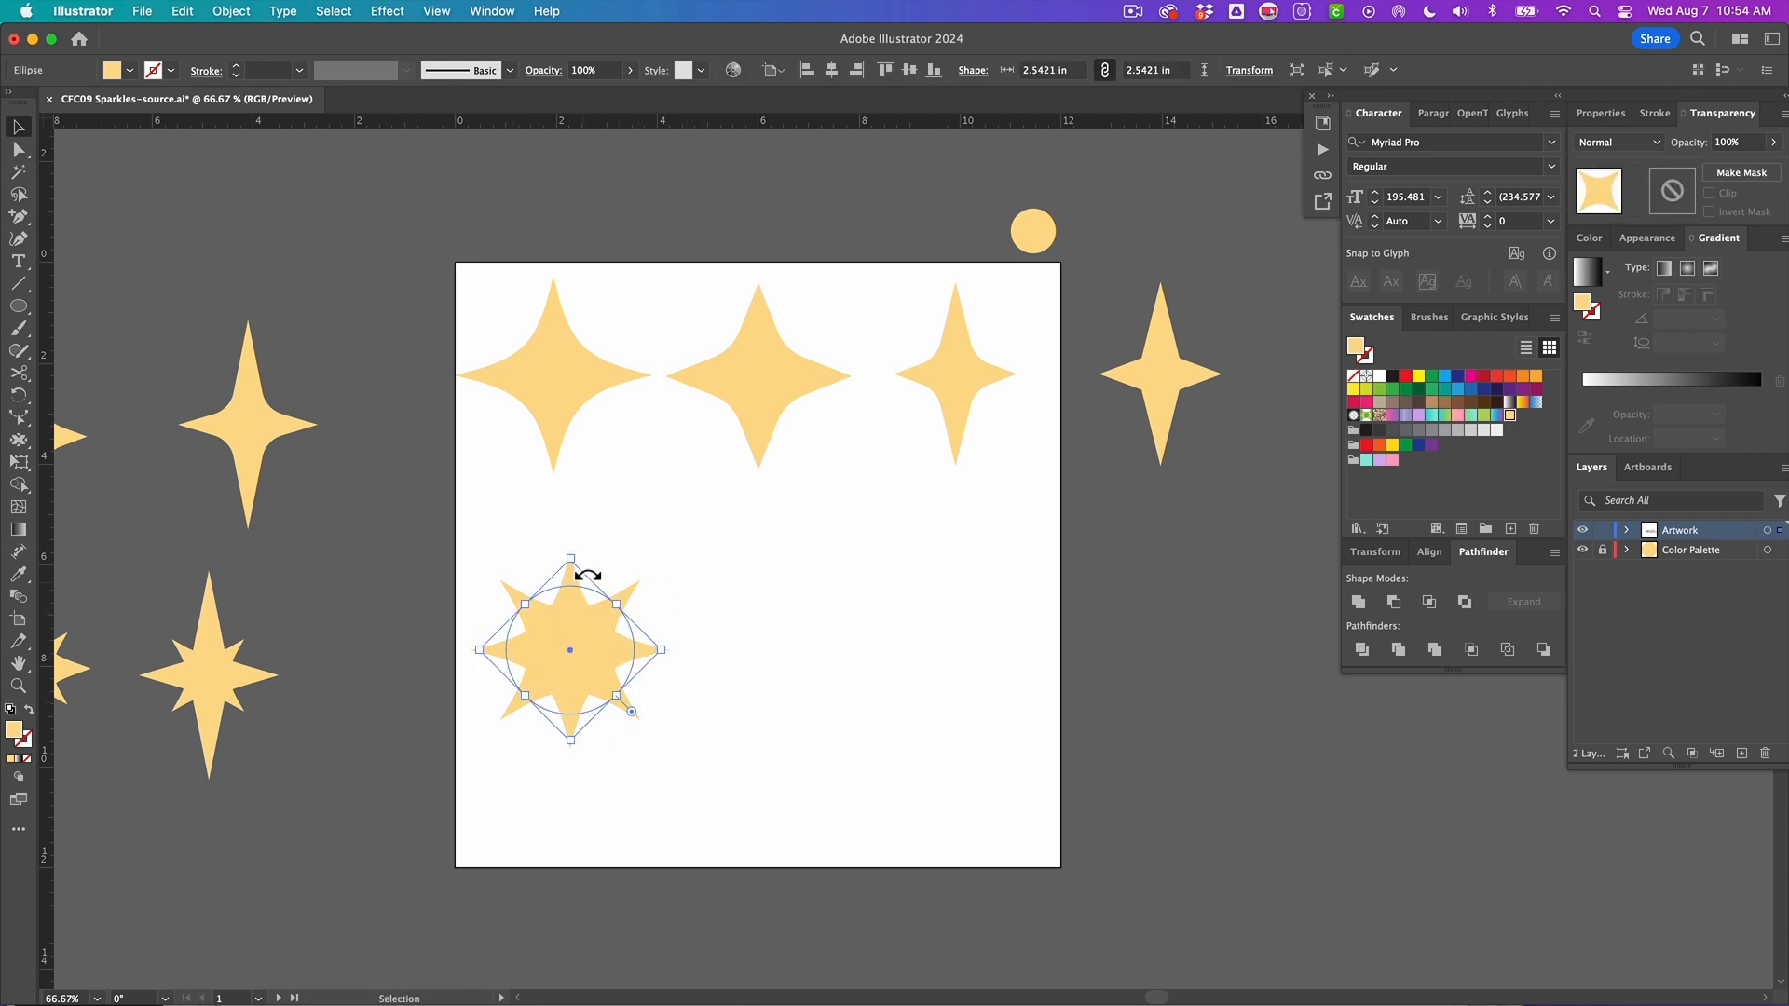
{"action": "left_click_drag", "start_coordinate": [584, 572], "coordinate": [588, 587]}
{"action": "left_click", "coordinate": [666, 546]}
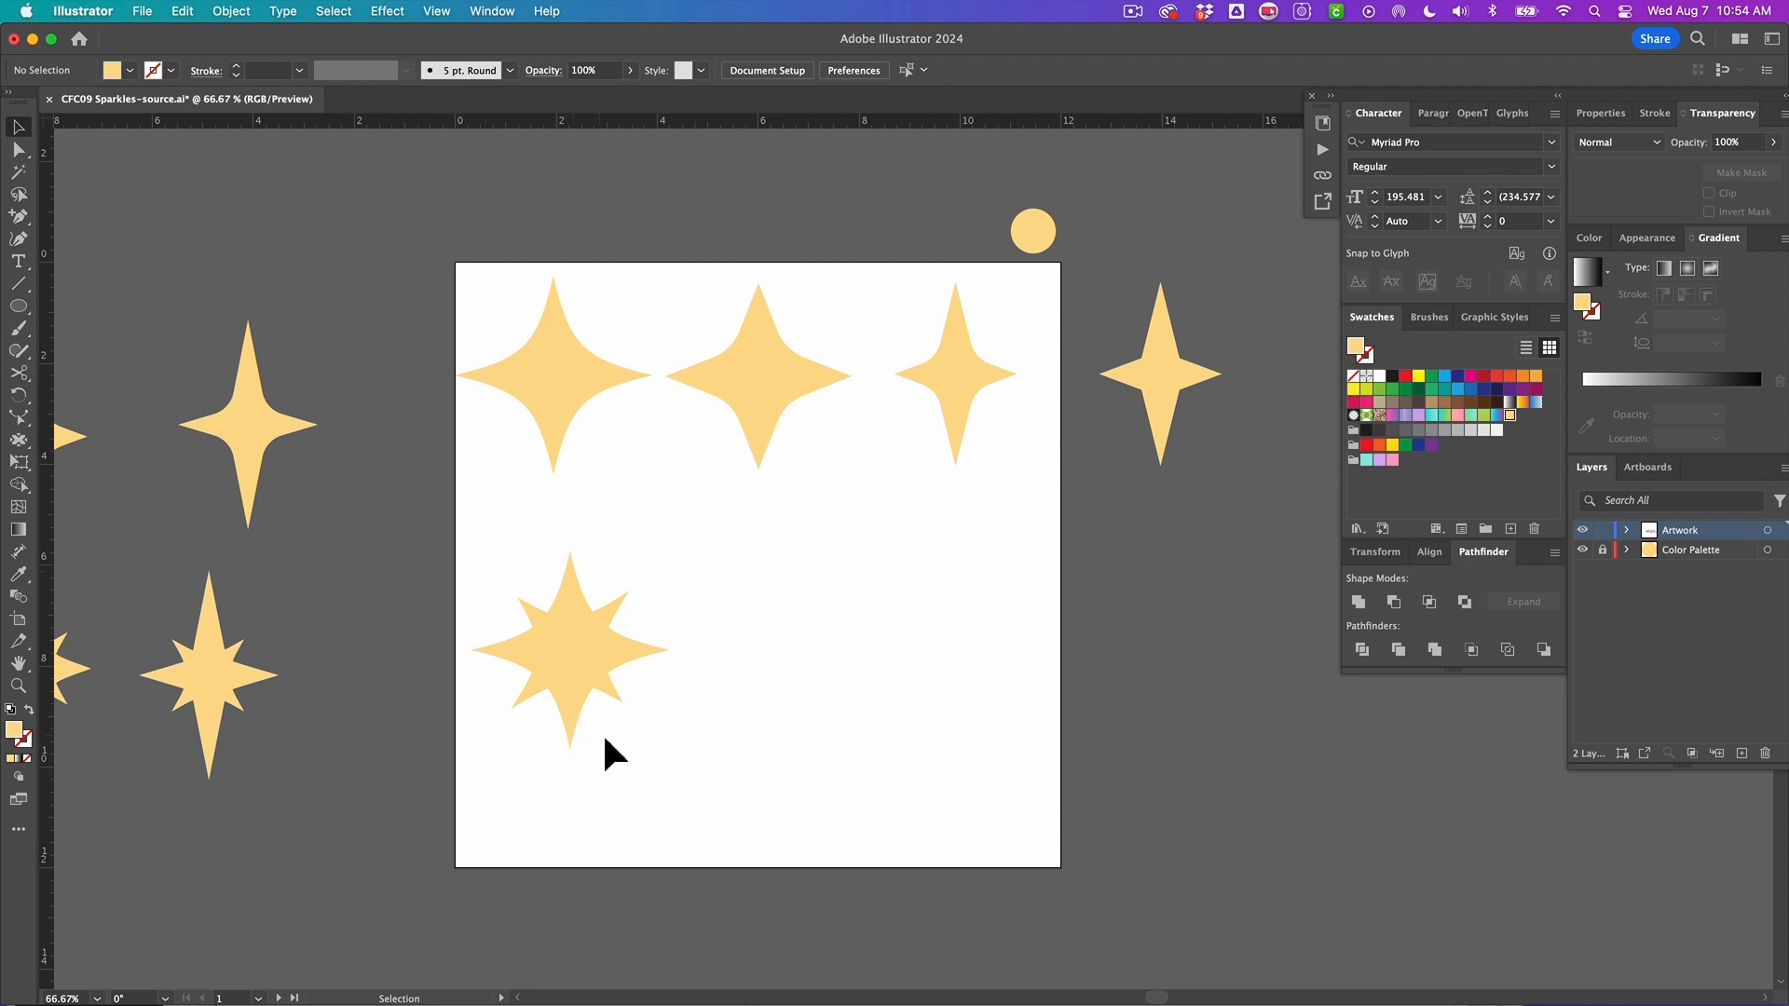
Step: Duplicate the rounded star sparkle from the upper row straight down, beside the first eight-point star
{"action": "left_click", "coordinate": [740, 365]}
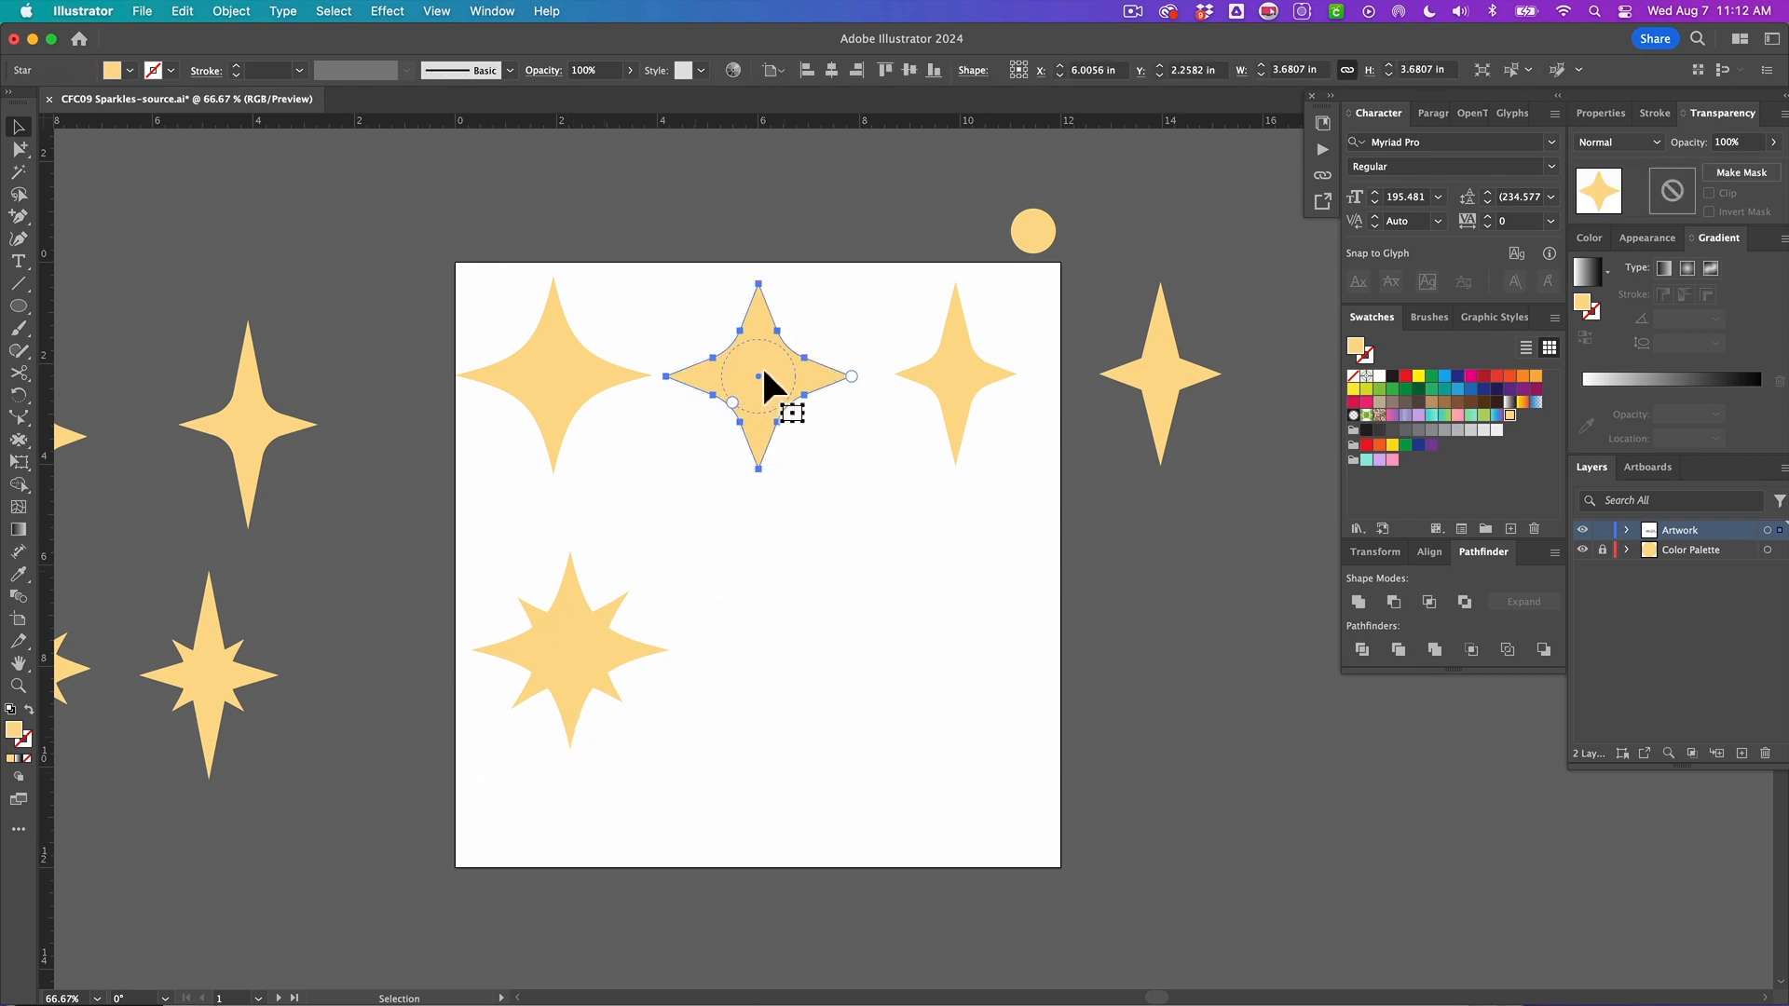
{"action": "left_click_drag", "start_coordinate": [762, 365], "coordinate": [783, 641]}
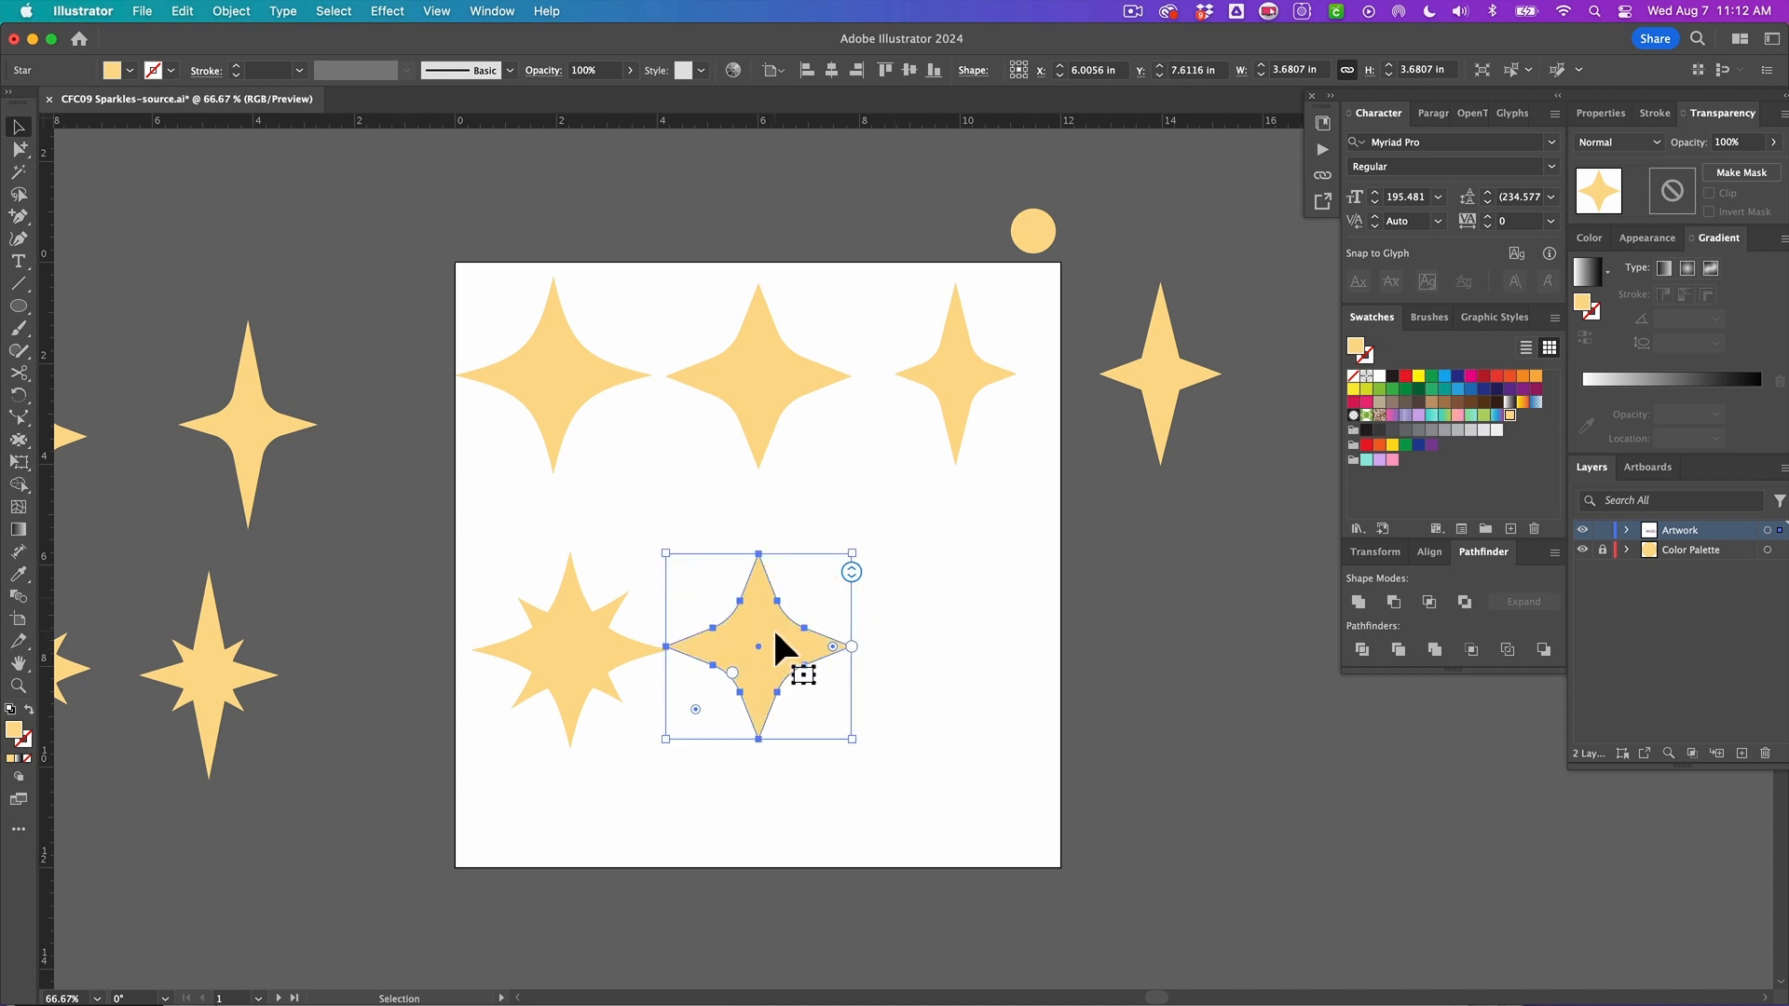
{"action": "key", "text": "a"}
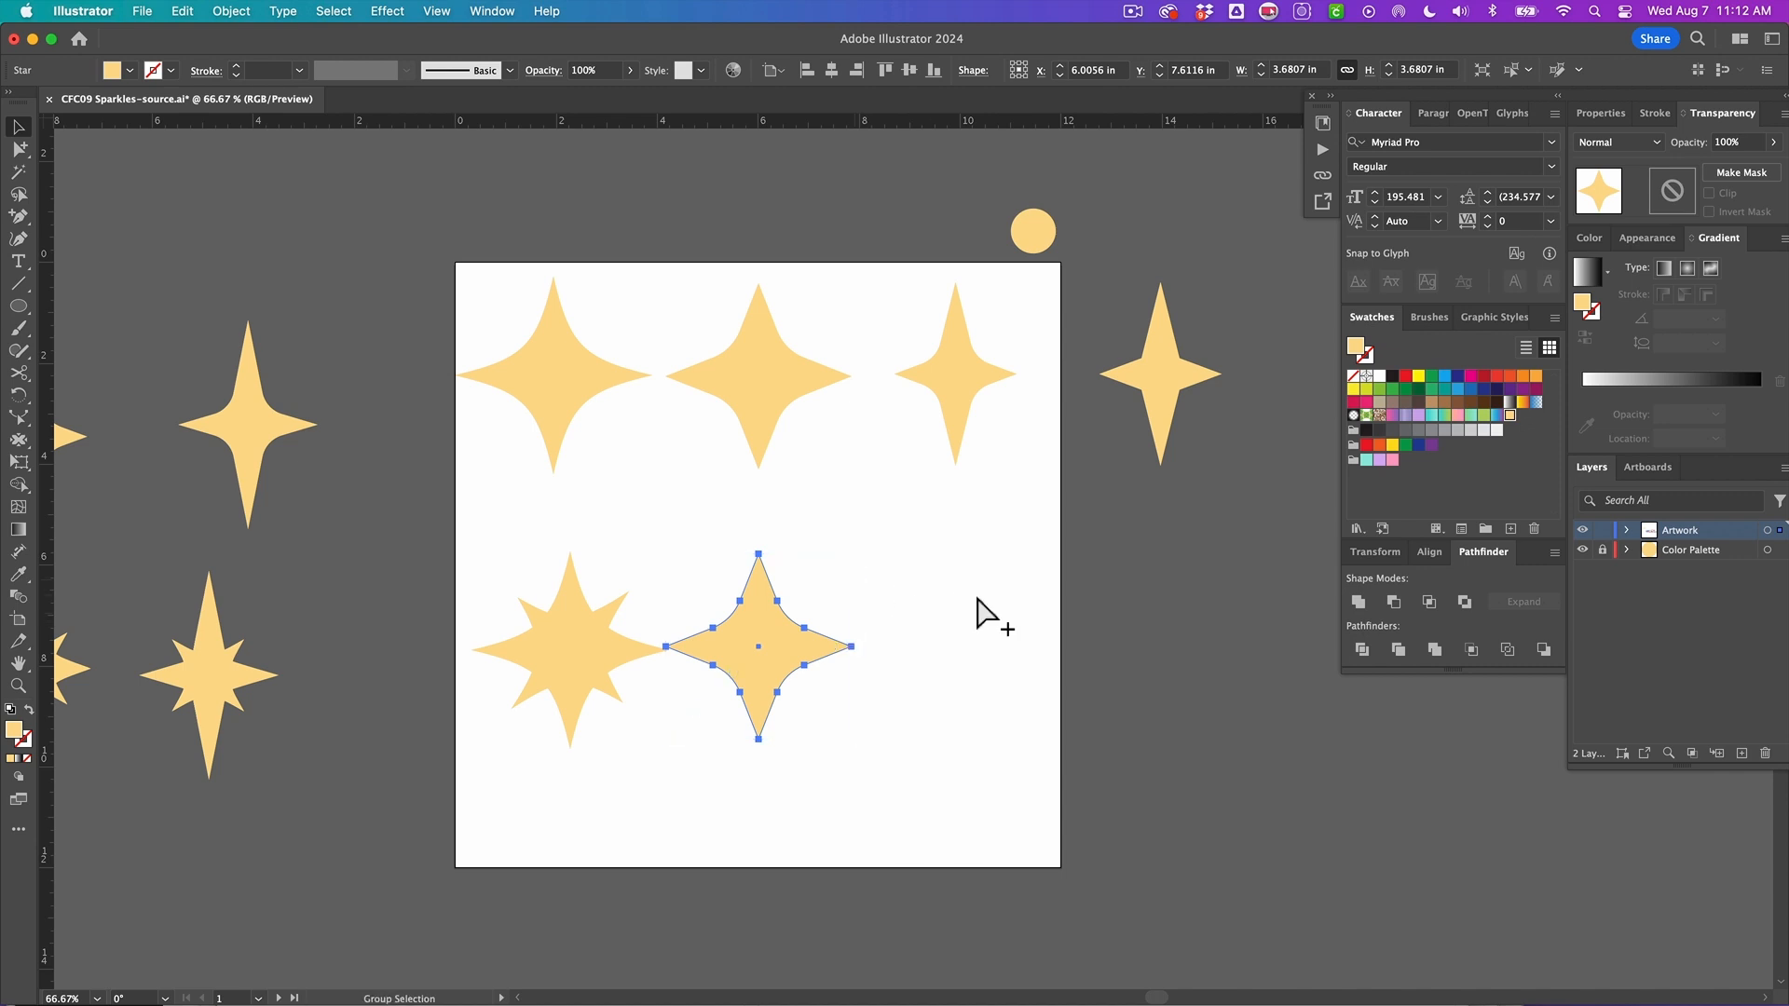
{"action": "key", "text": "v"}
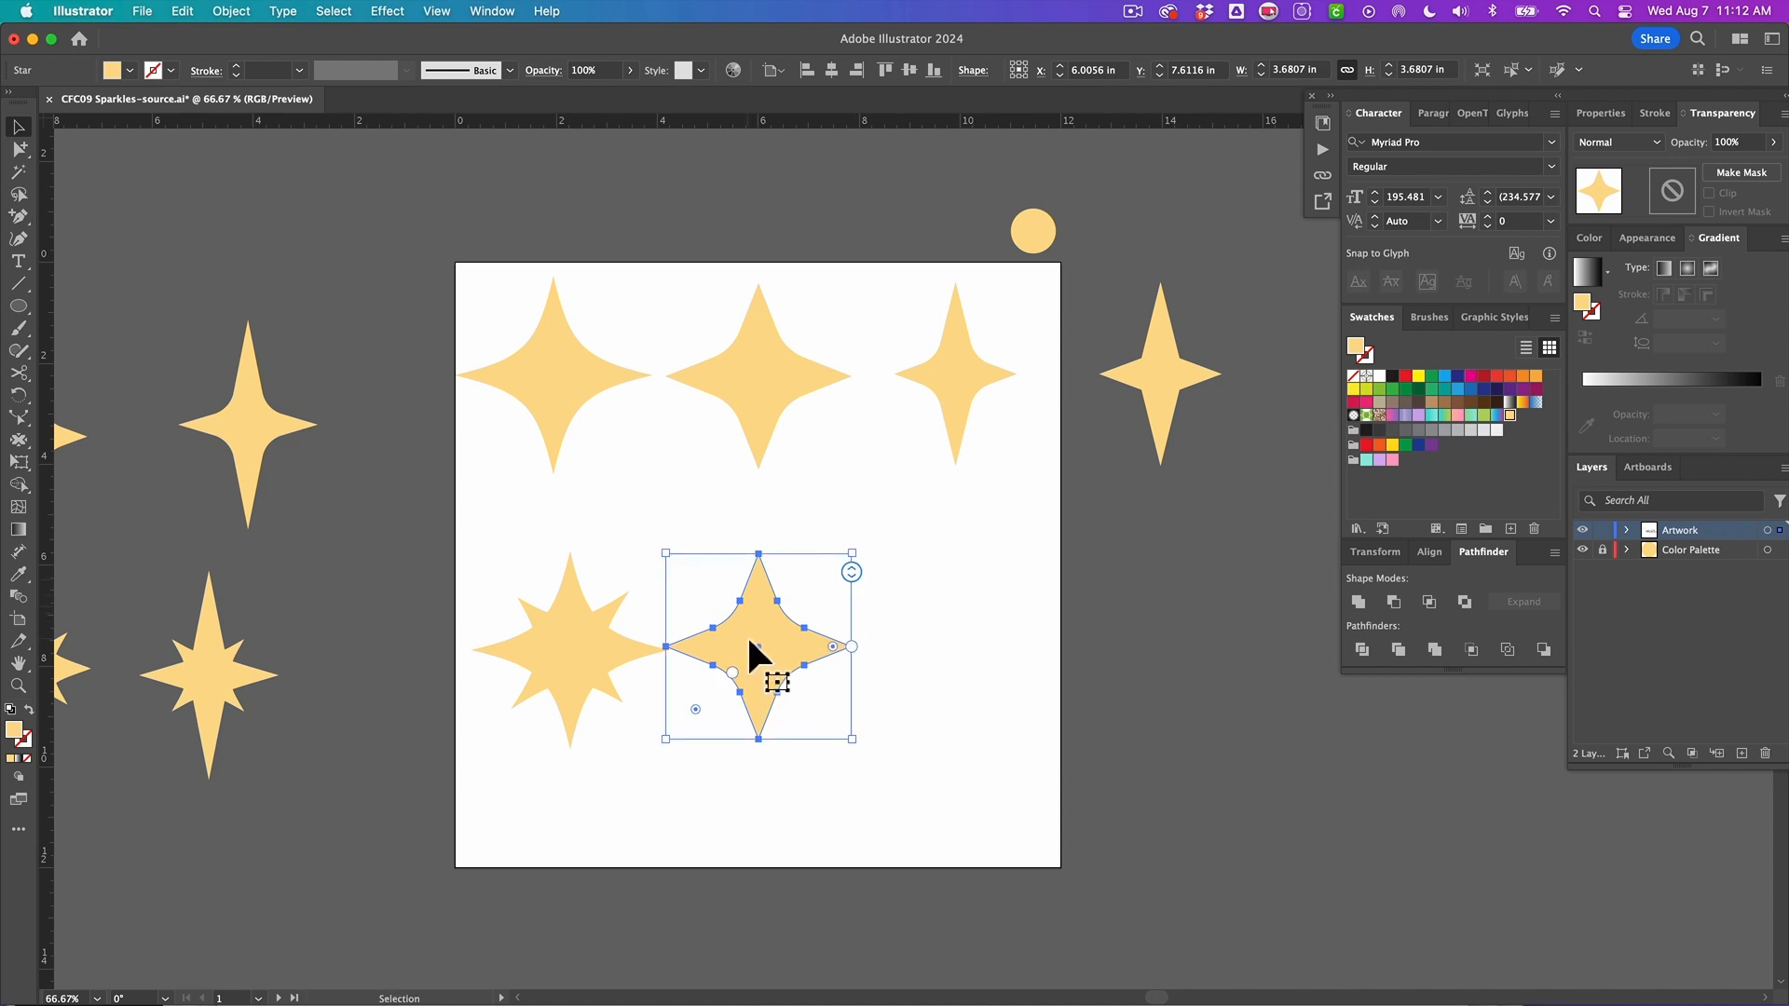
Step: Stack a copy on the duplicated star, rotate it 45°, and scale it about its centre to about 1.92 in wide
{"action": "left_click_drag", "start_coordinate": [672, 548], "coordinate": [751, 543]}
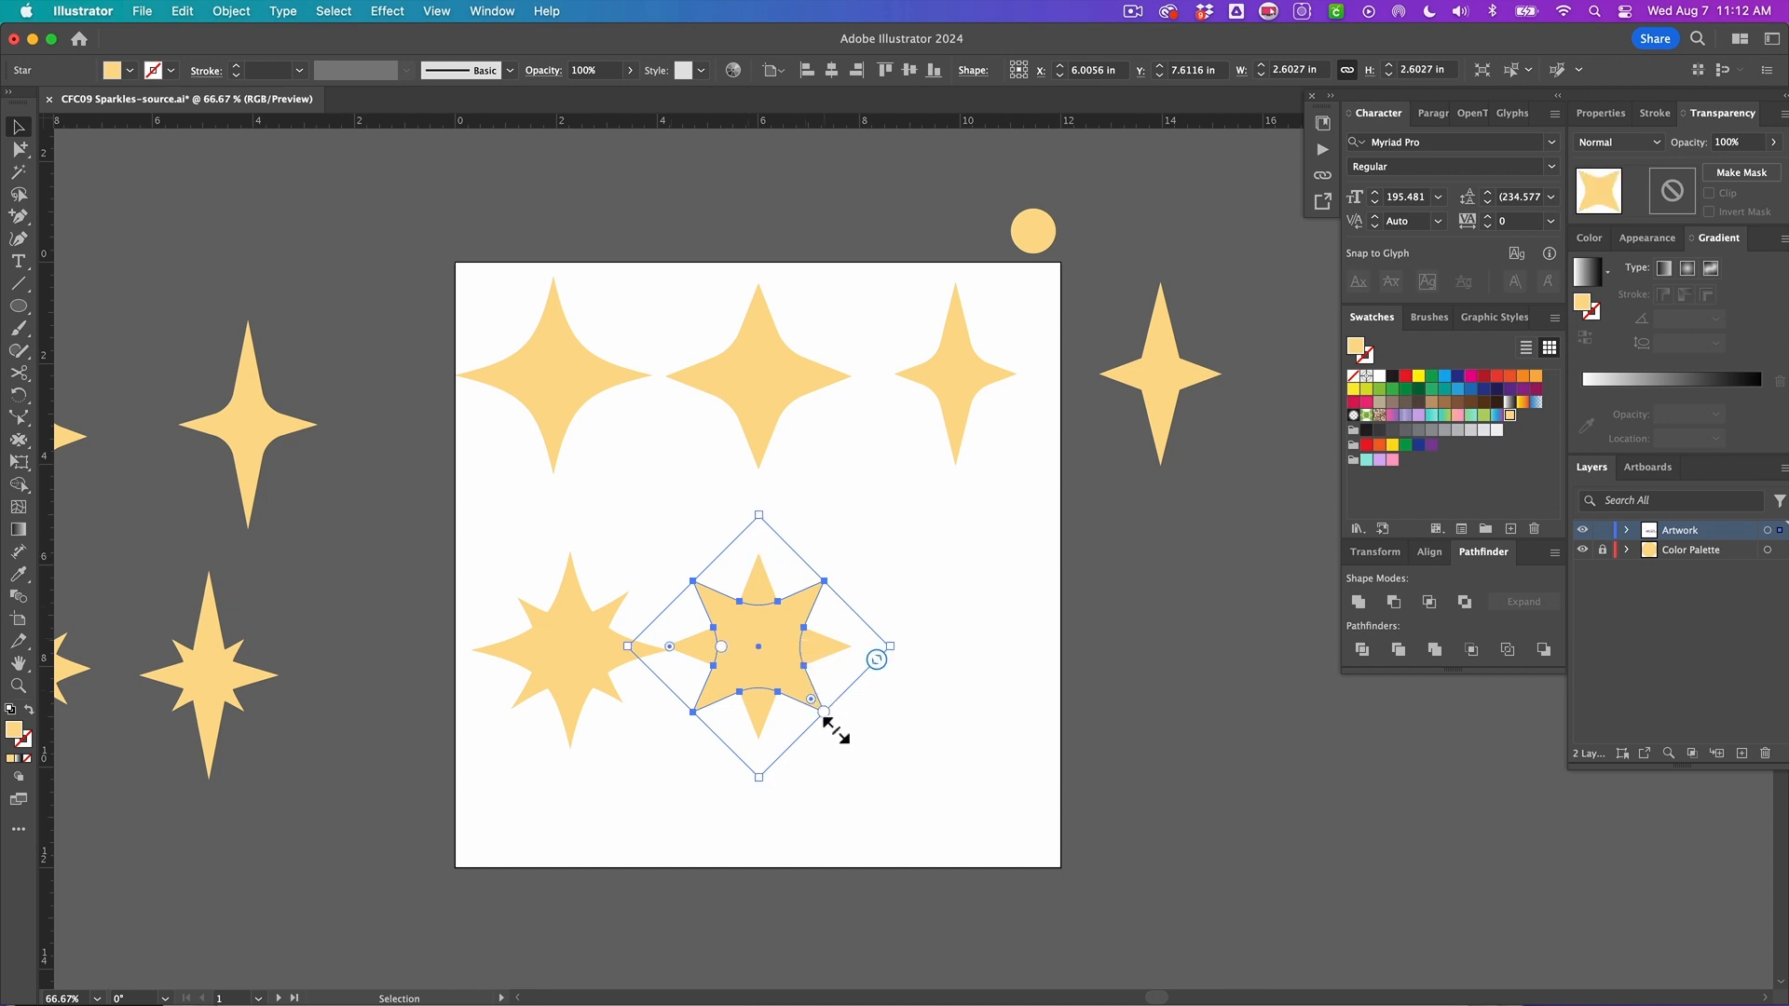
{"action": "left_click_drag", "start_coordinate": [822, 710], "coordinate": [736, 650]}
{"action": "left_click", "coordinate": [886, 730]}
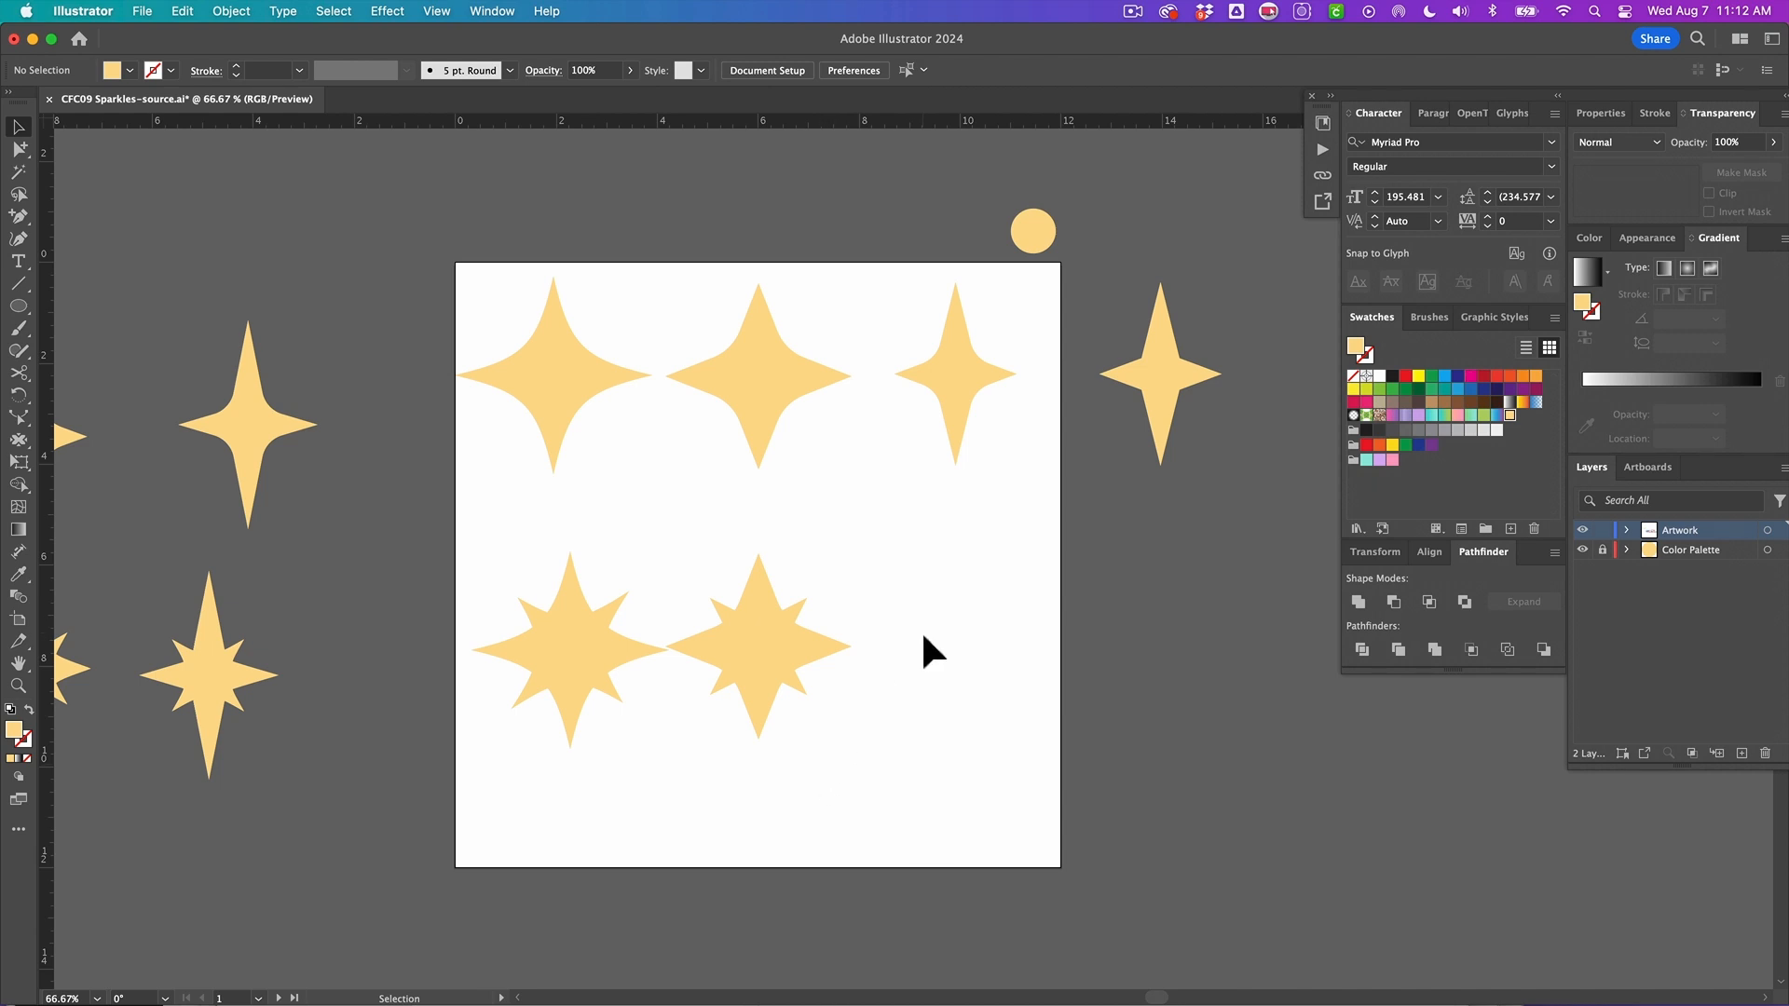
Step: Duplicate the narrow rounded sparkle straight down into the lower row and place a copy of the small diagonal star over it
{"action": "left_click", "coordinate": [954, 368]}
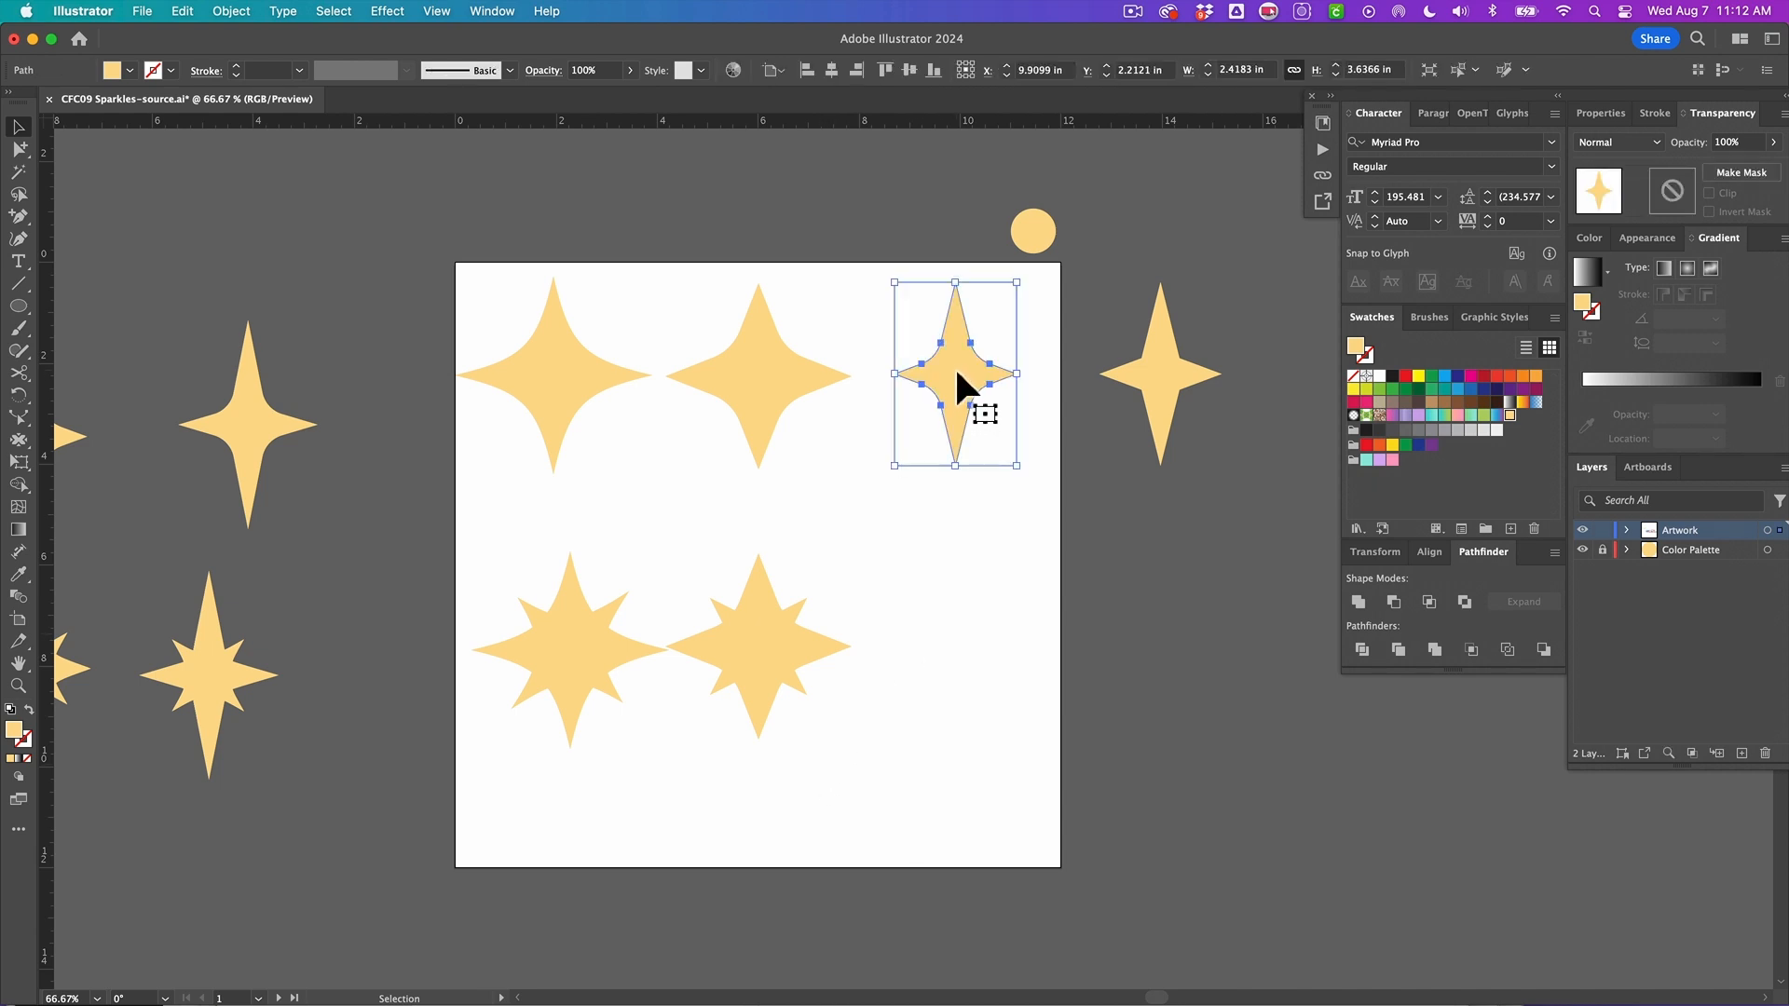
{"action": "left_click_drag", "start_coordinate": [967, 486], "coordinate": [969, 647]}
{"action": "left_click", "coordinate": [794, 606]}
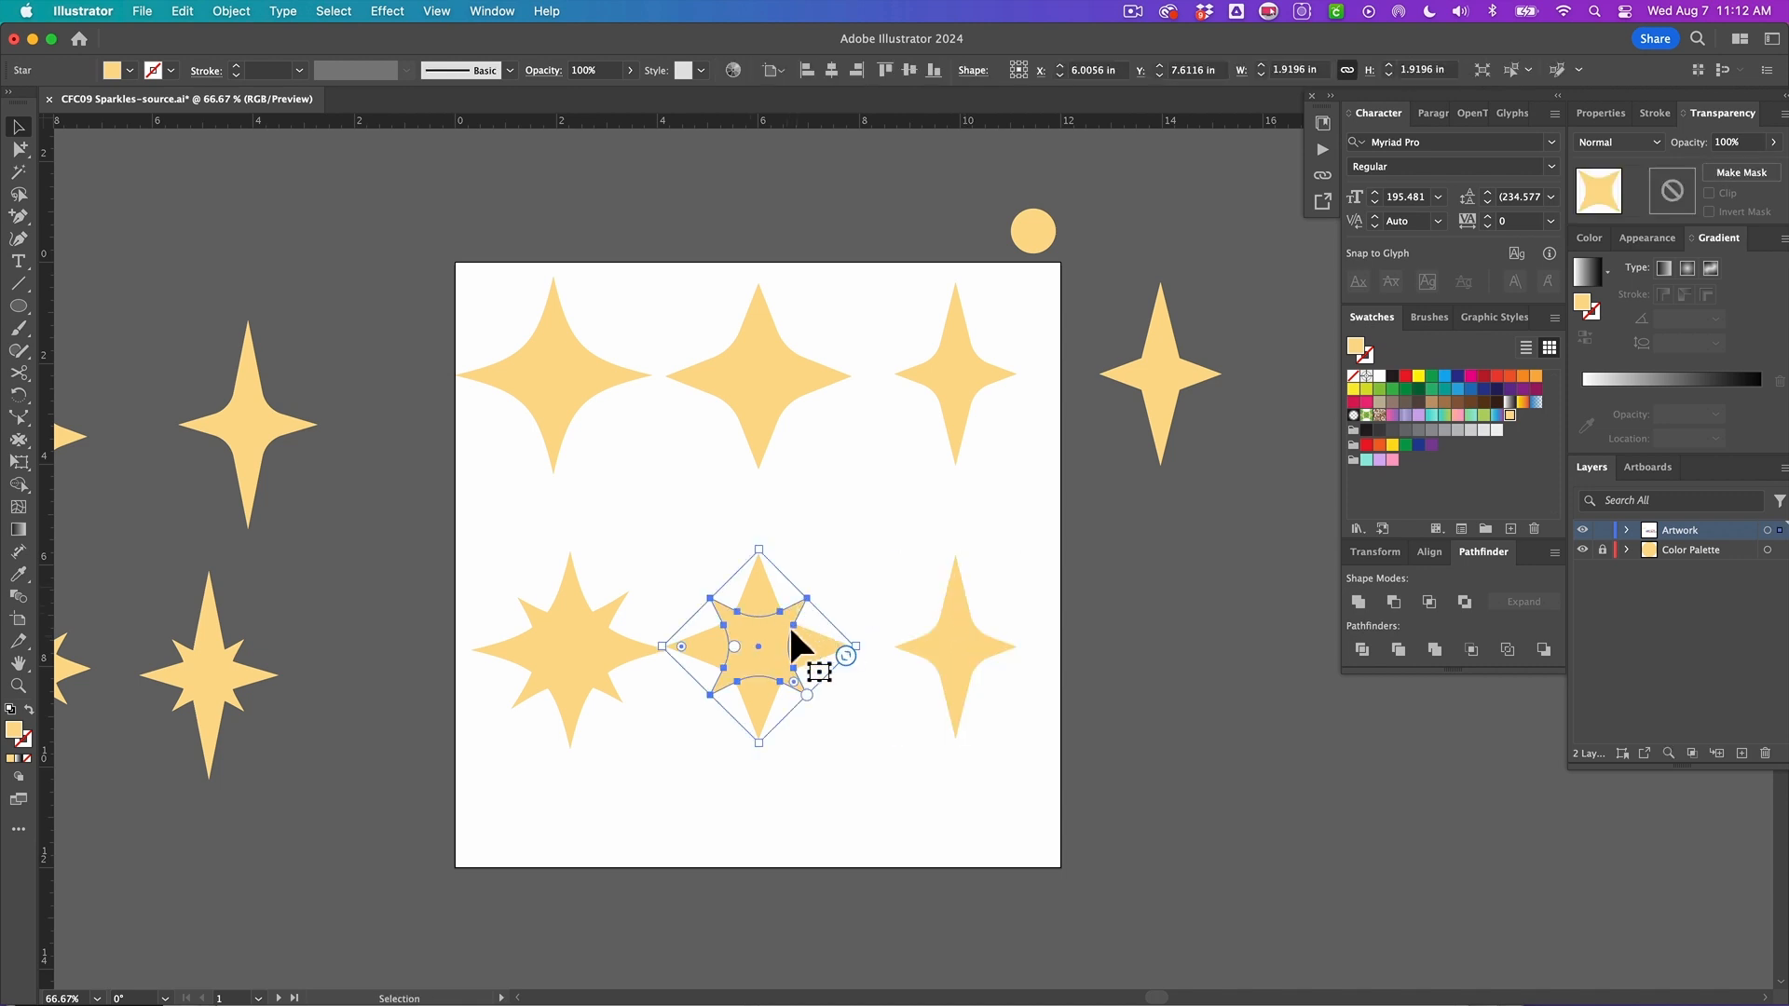
{"action": "left_click_drag", "start_coordinate": [779, 623], "coordinate": [971, 628]}
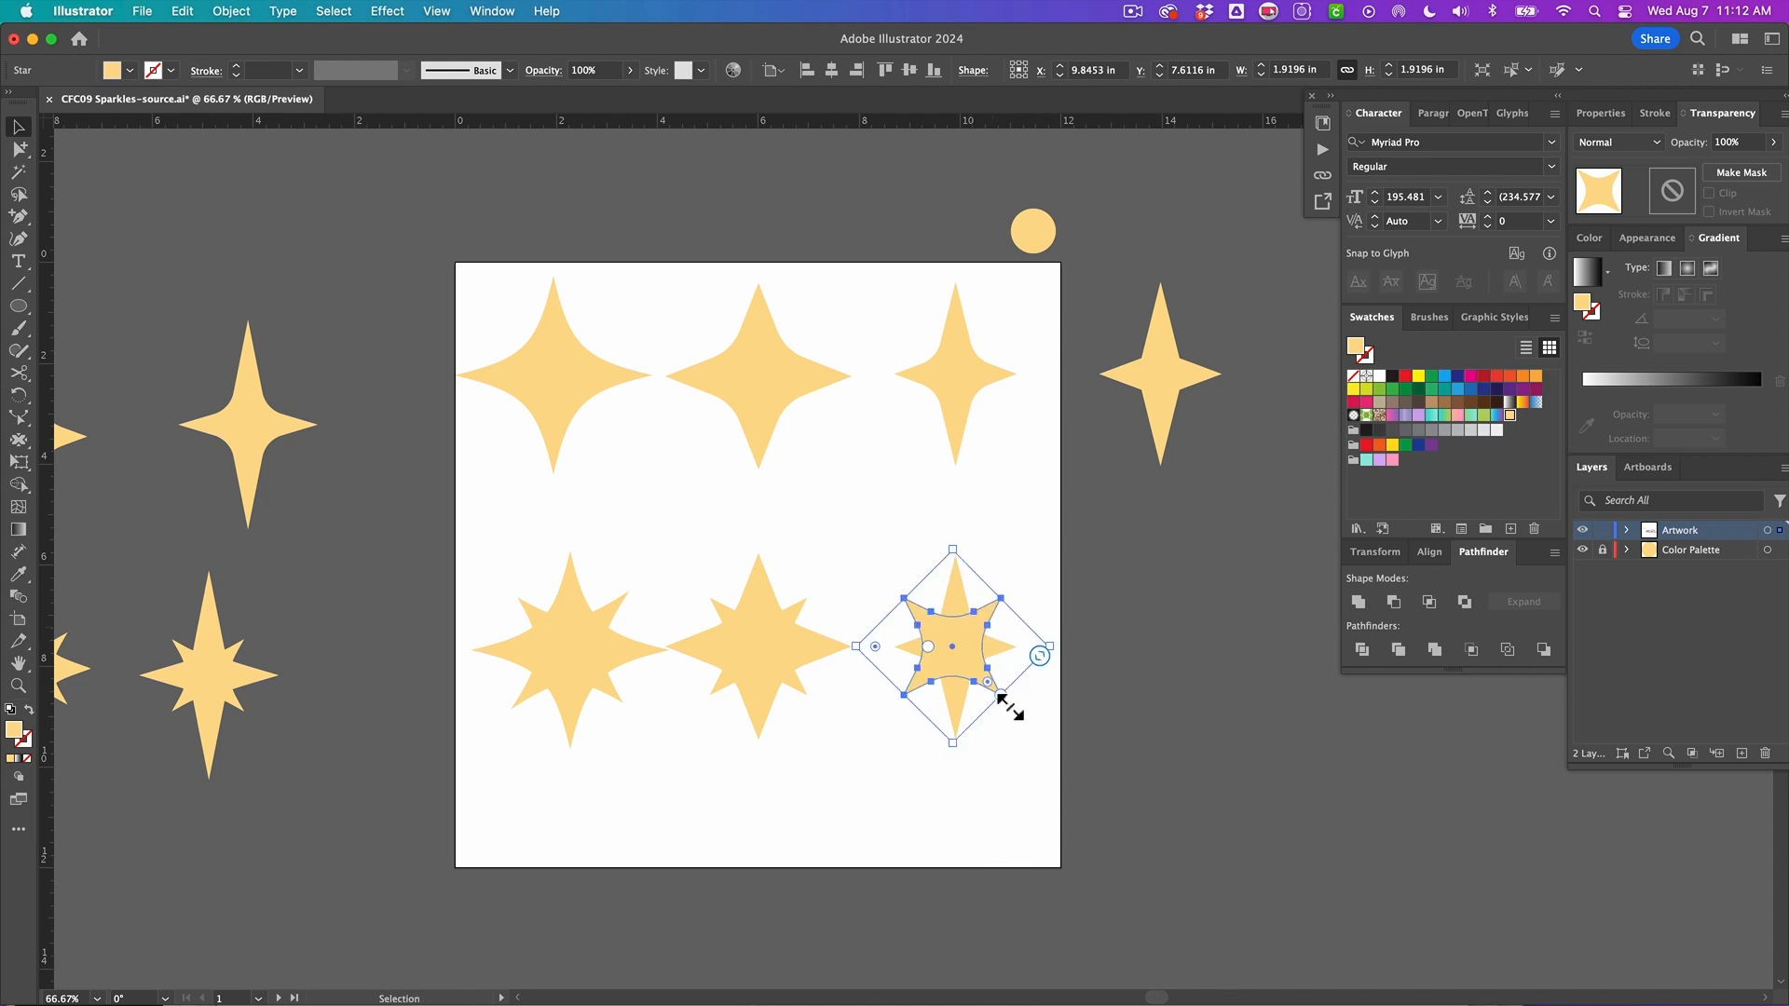
Step: Scale down the diagonal star copy about its centre and adjust its position over the middle of the narrow sparkle
{"action": "left_click_drag", "start_coordinate": [1000, 695], "coordinate": [951, 637]}
{"action": "left_click", "coordinate": [1117, 581]}
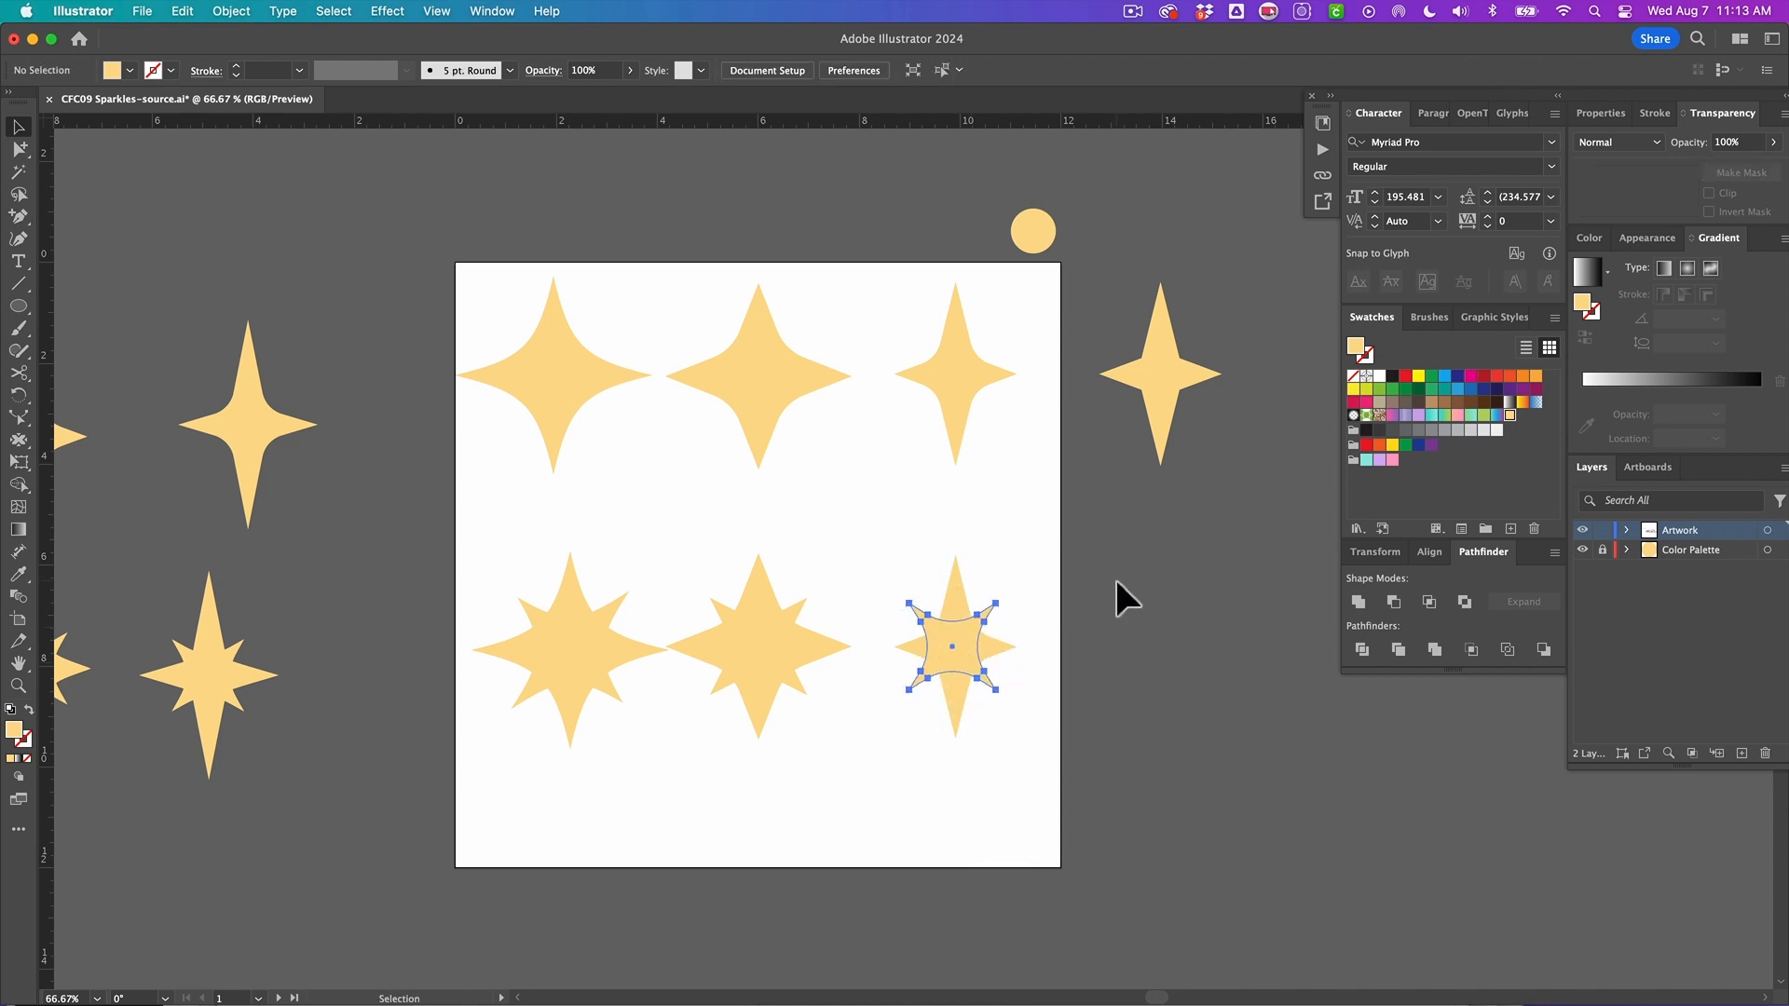
{"action": "left_click", "coordinate": [981, 683]}
{"action": "left_click", "coordinate": [982, 684]}
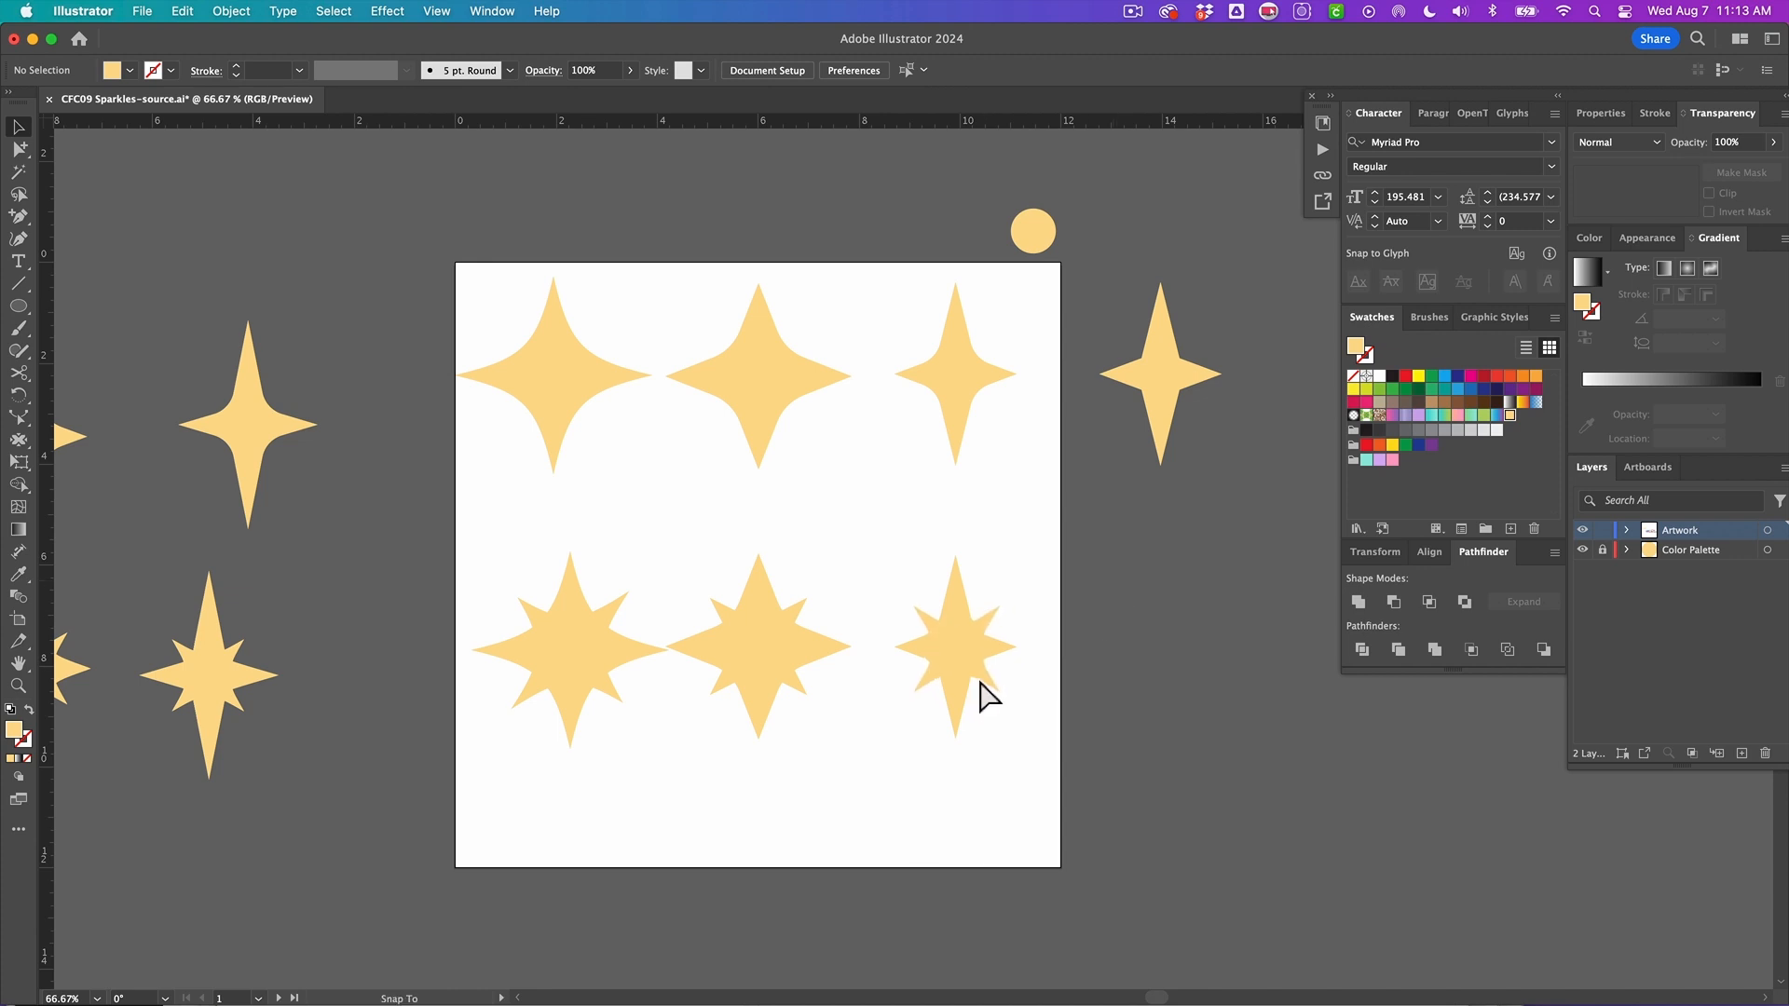
{"action": "left_click", "coordinate": [980, 684]}
{"action": "left_click", "coordinate": [1048, 736]}
{"action": "left_click", "coordinate": [983, 669]}
{"action": "left_click", "coordinate": [987, 678]}
{"action": "left_click", "coordinate": [988, 682]}
{"action": "left_click", "coordinate": [1036, 705]}
Step: Align the narrow sparkle and its diagonal star by their centres, both horizontally and vertically
{"action": "left_click", "coordinate": [1013, 641]}
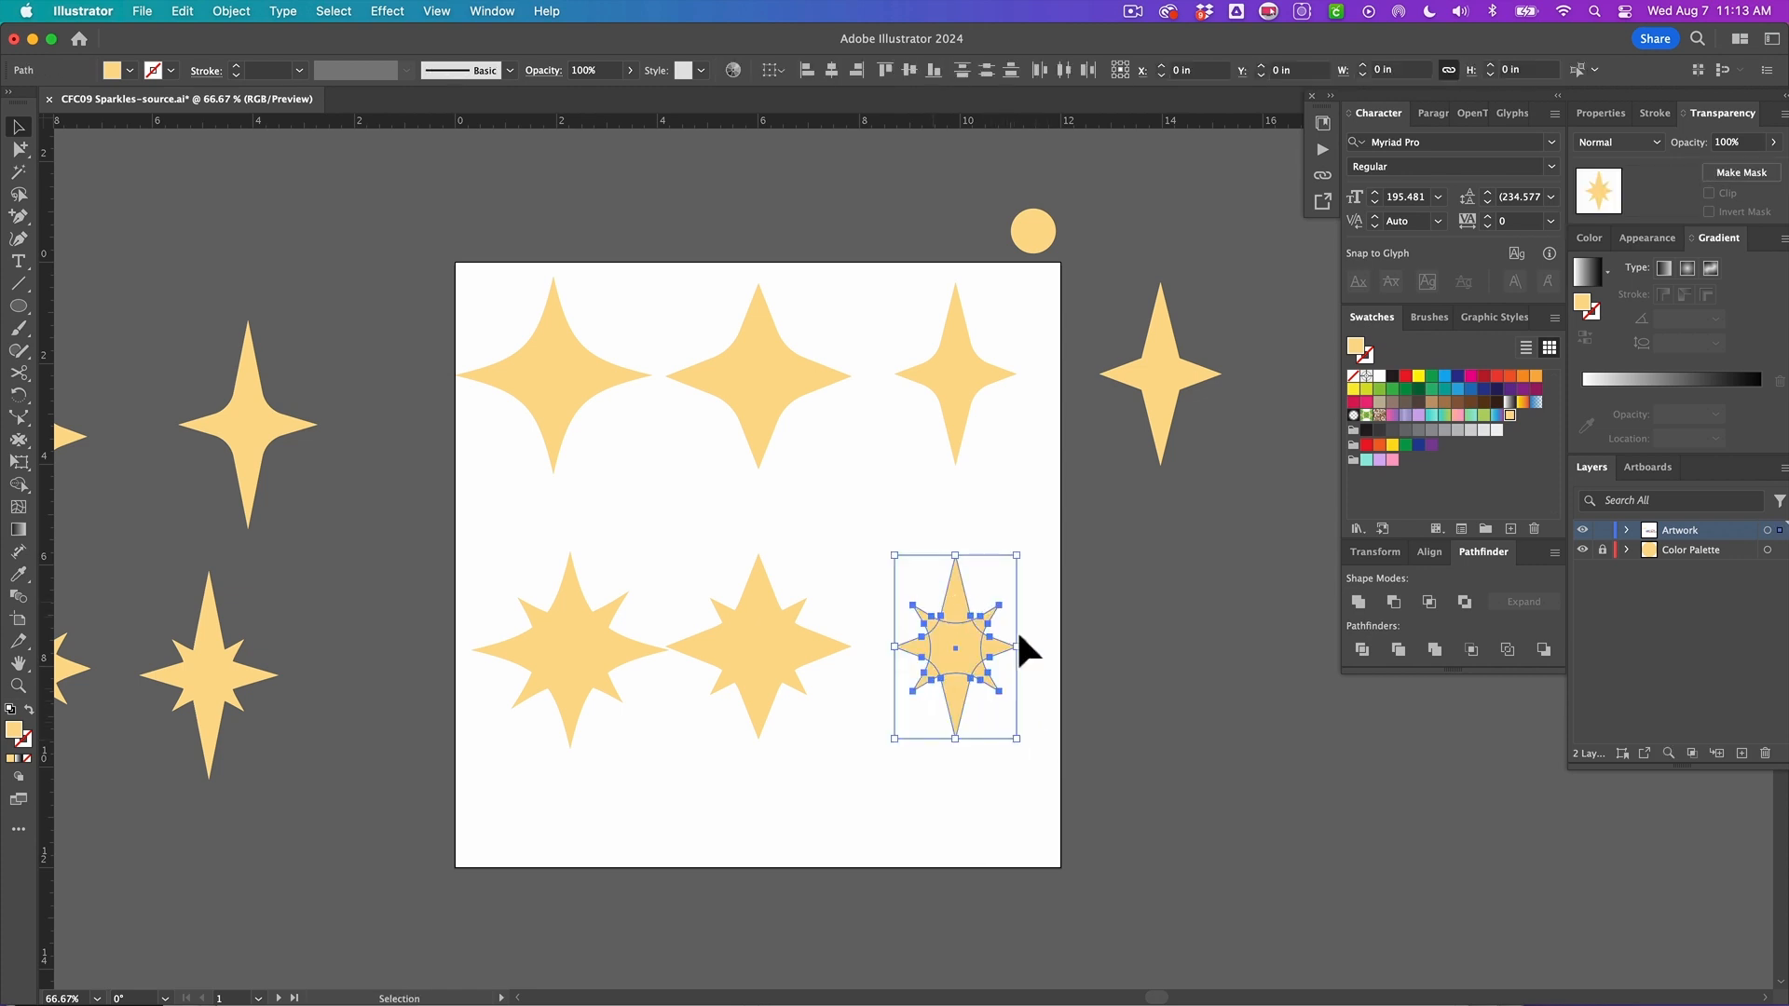
{"action": "left_click", "coordinate": [1433, 552]}
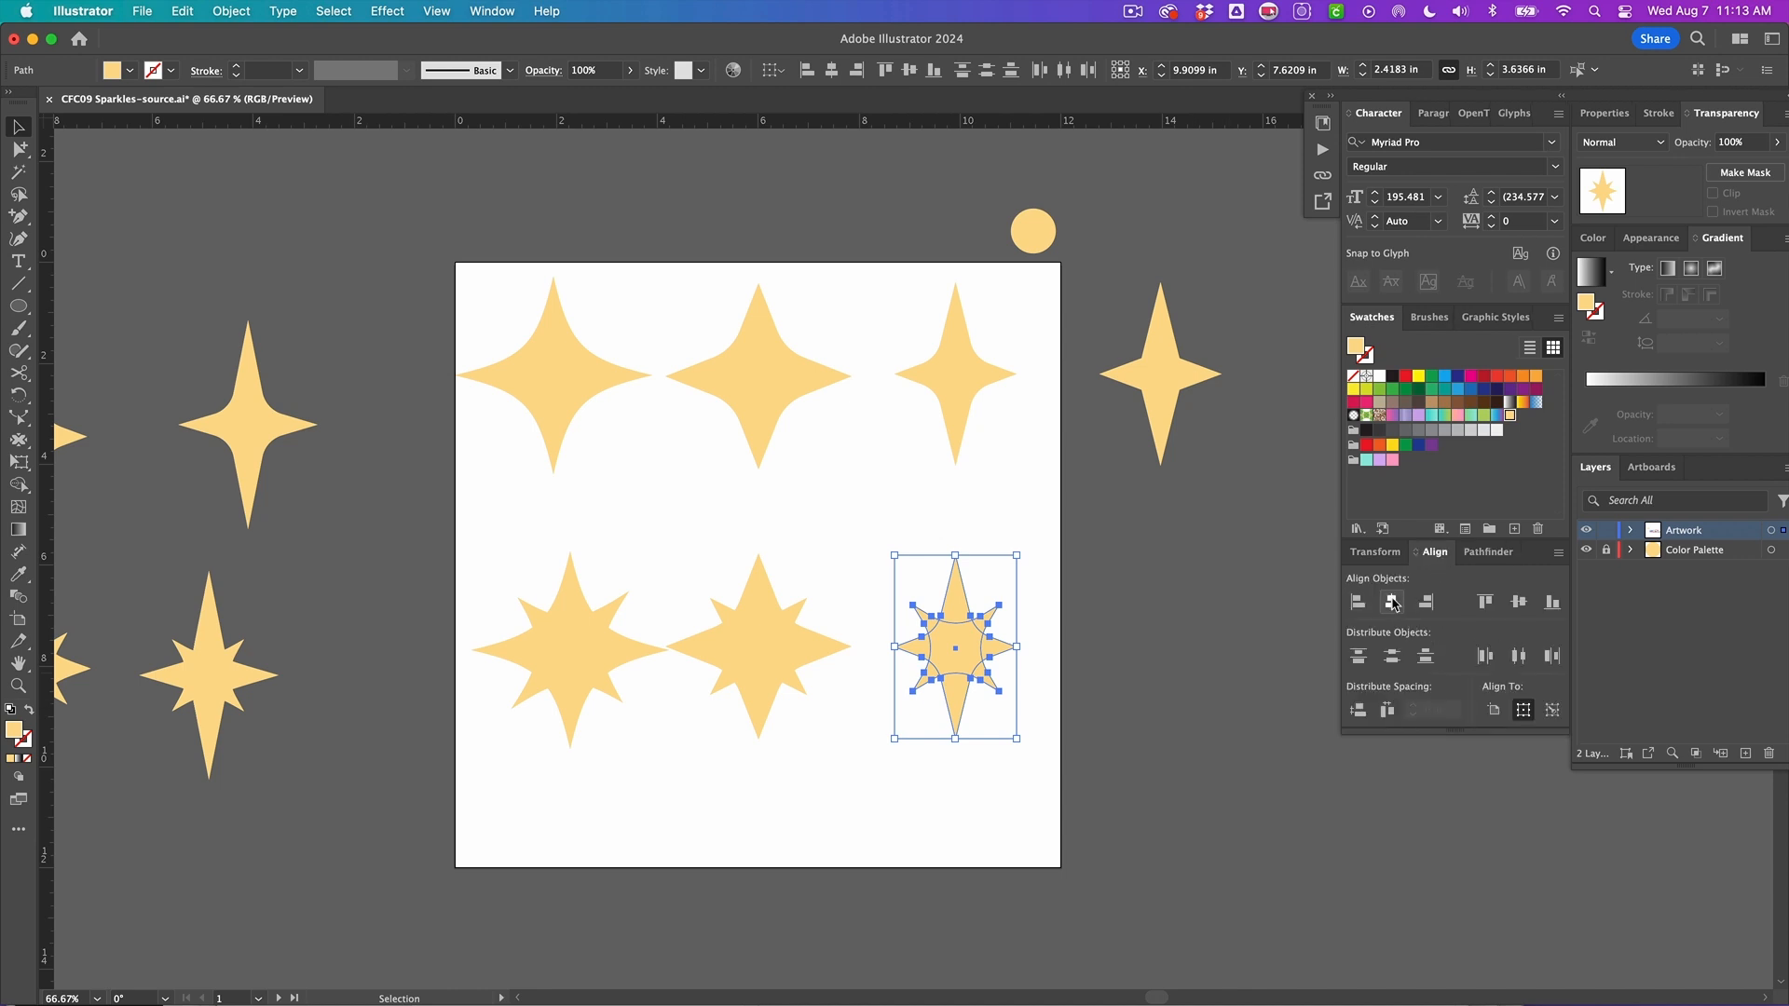
{"action": "left_click", "coordinate": [1393, 603]}
{"action": "left_click", "coordinate": [1519, 604]}
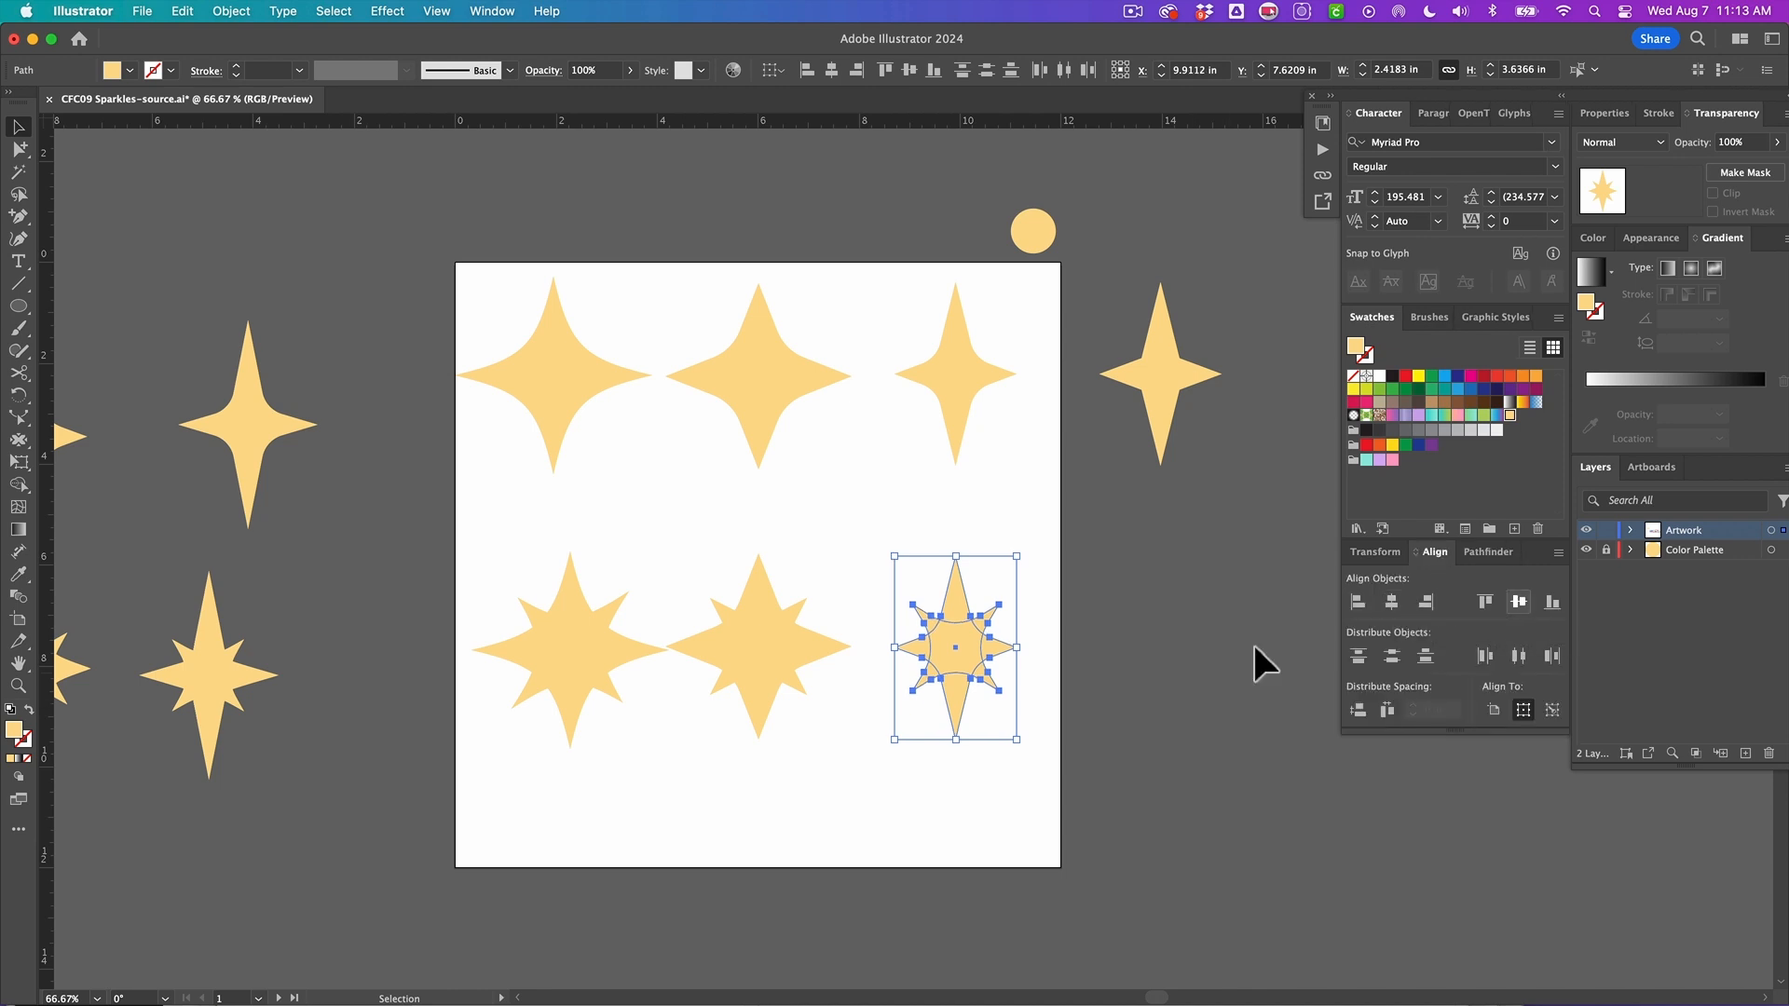
{"action": "left_click", "coordinate": [1206, 664]}
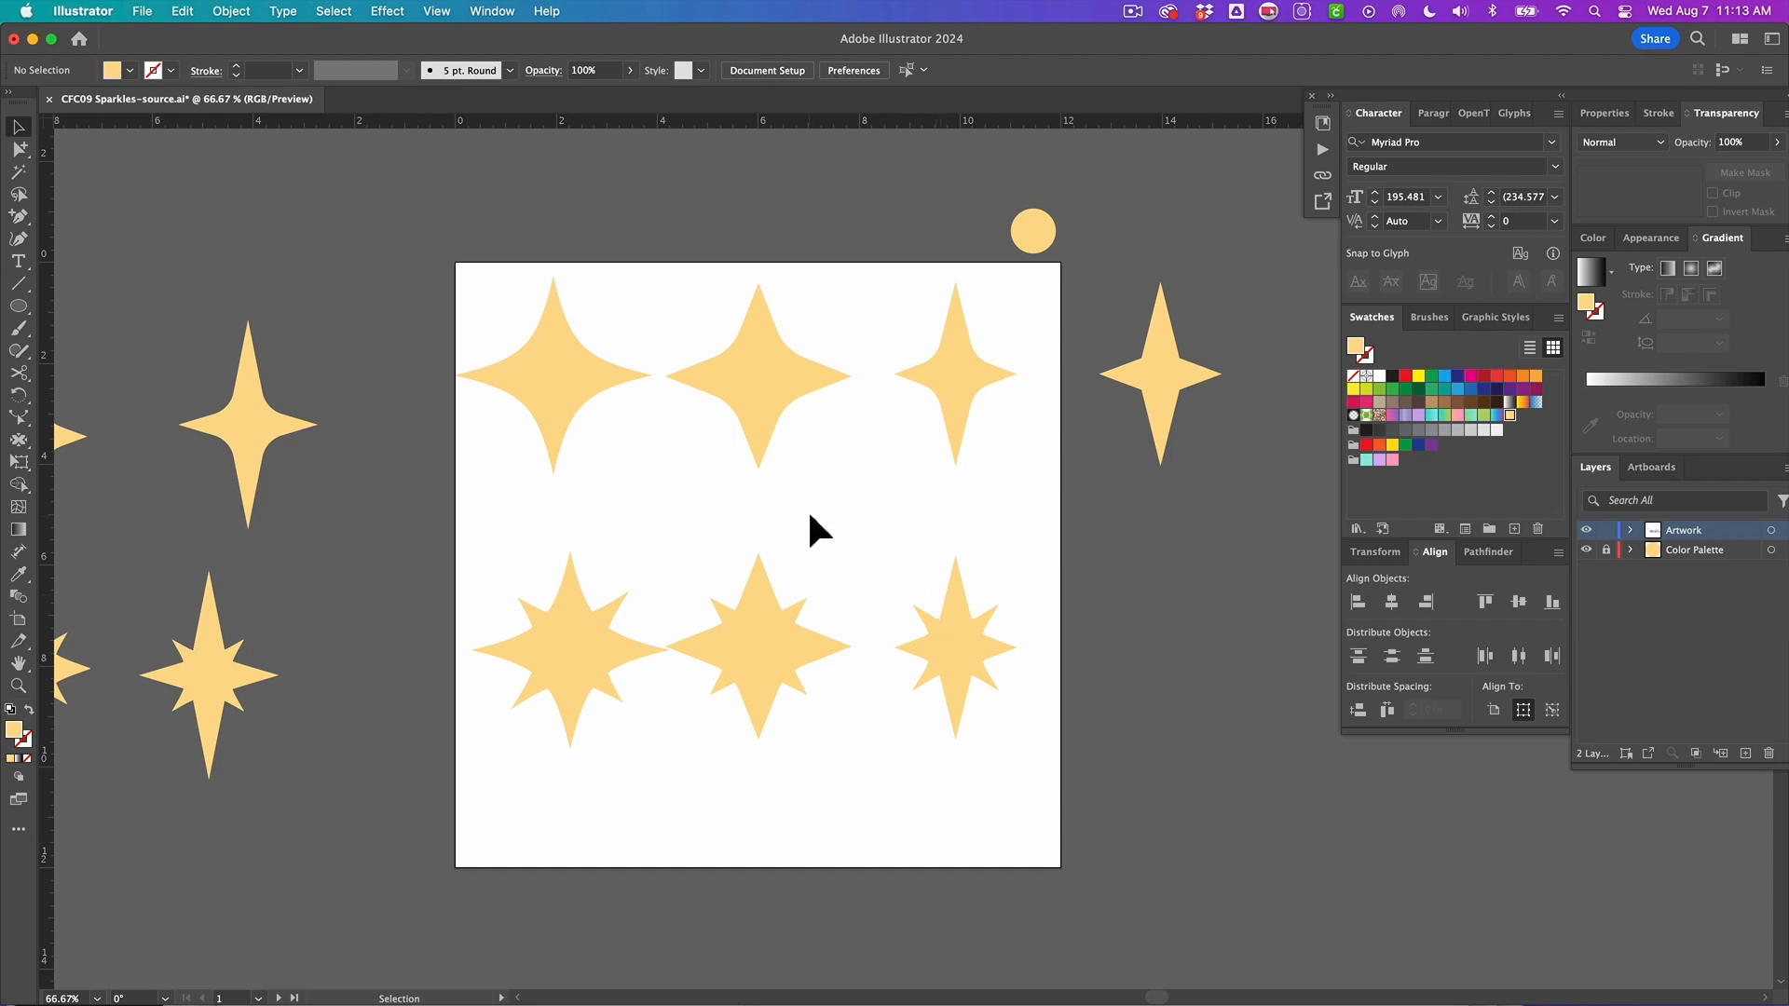
Step: Shift the rounded star sparkle in the upper row about 0.11 in away from the first Pucker & Bloat sparkle
{"action": "scroll", "coordinate": [810, 516], "scroll_direction": "left", "scroll_amount": 1}
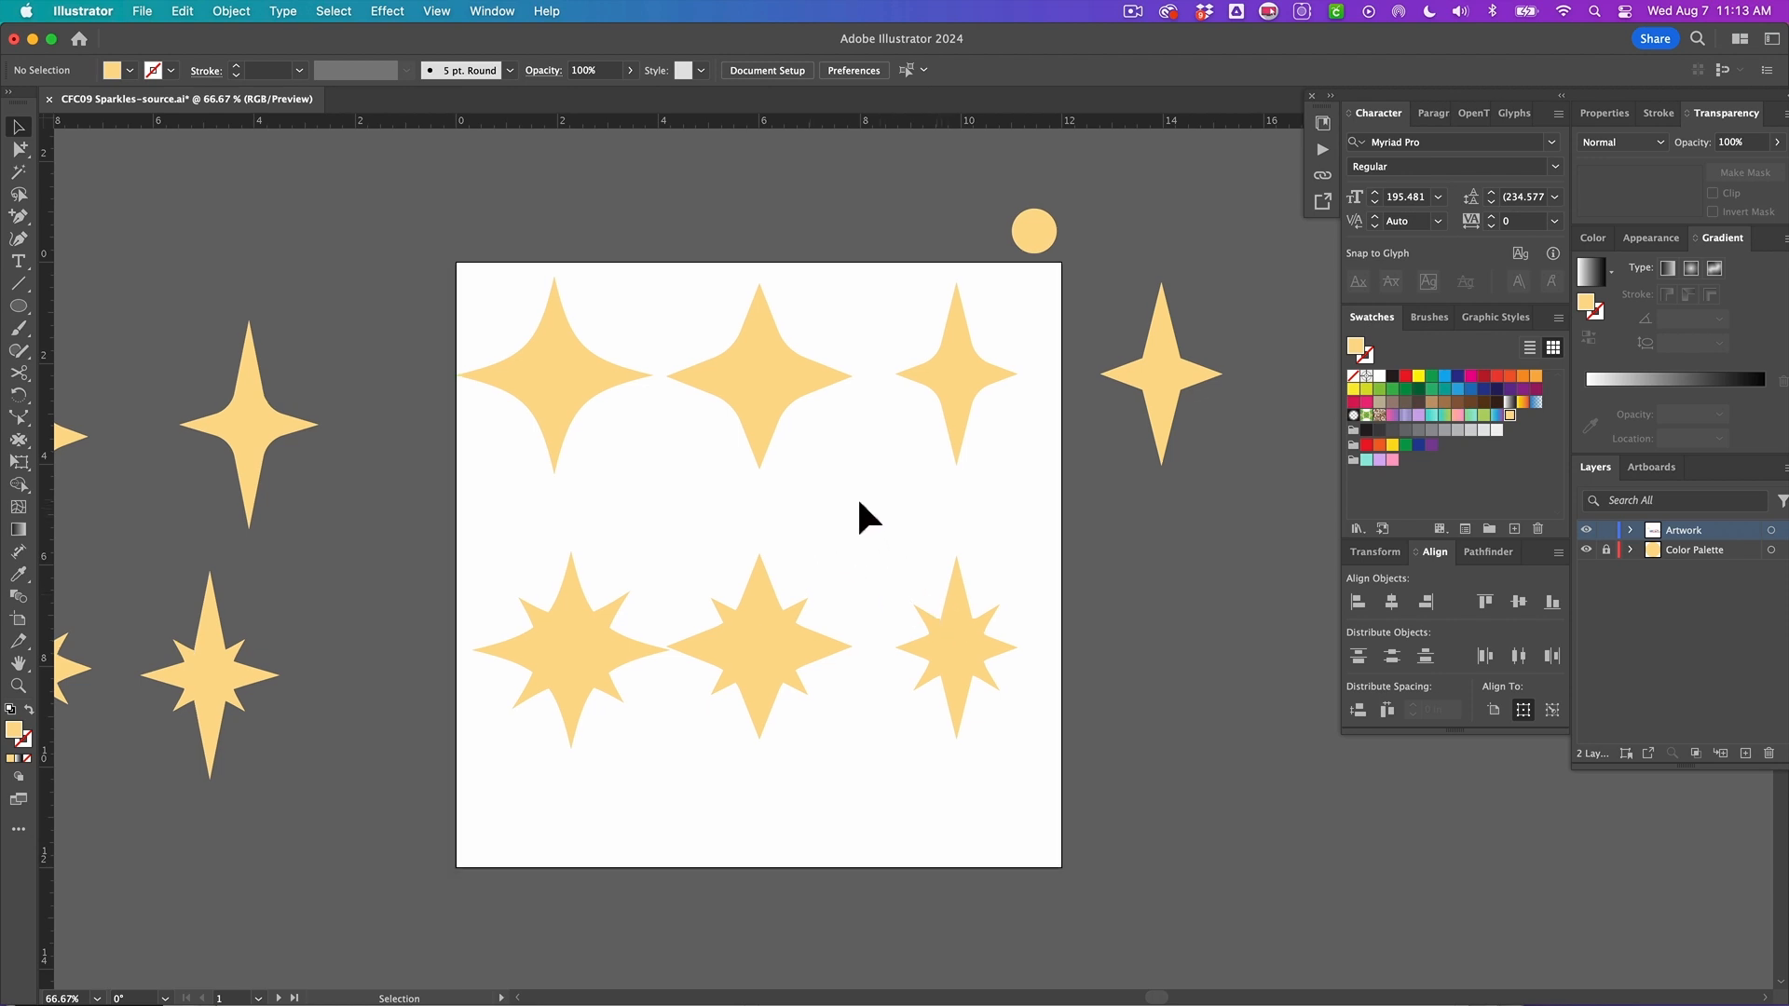
{"action": "scroll", "coordinate": [859, 504], "scroll_direction": "up", "scroll_amount": 1}
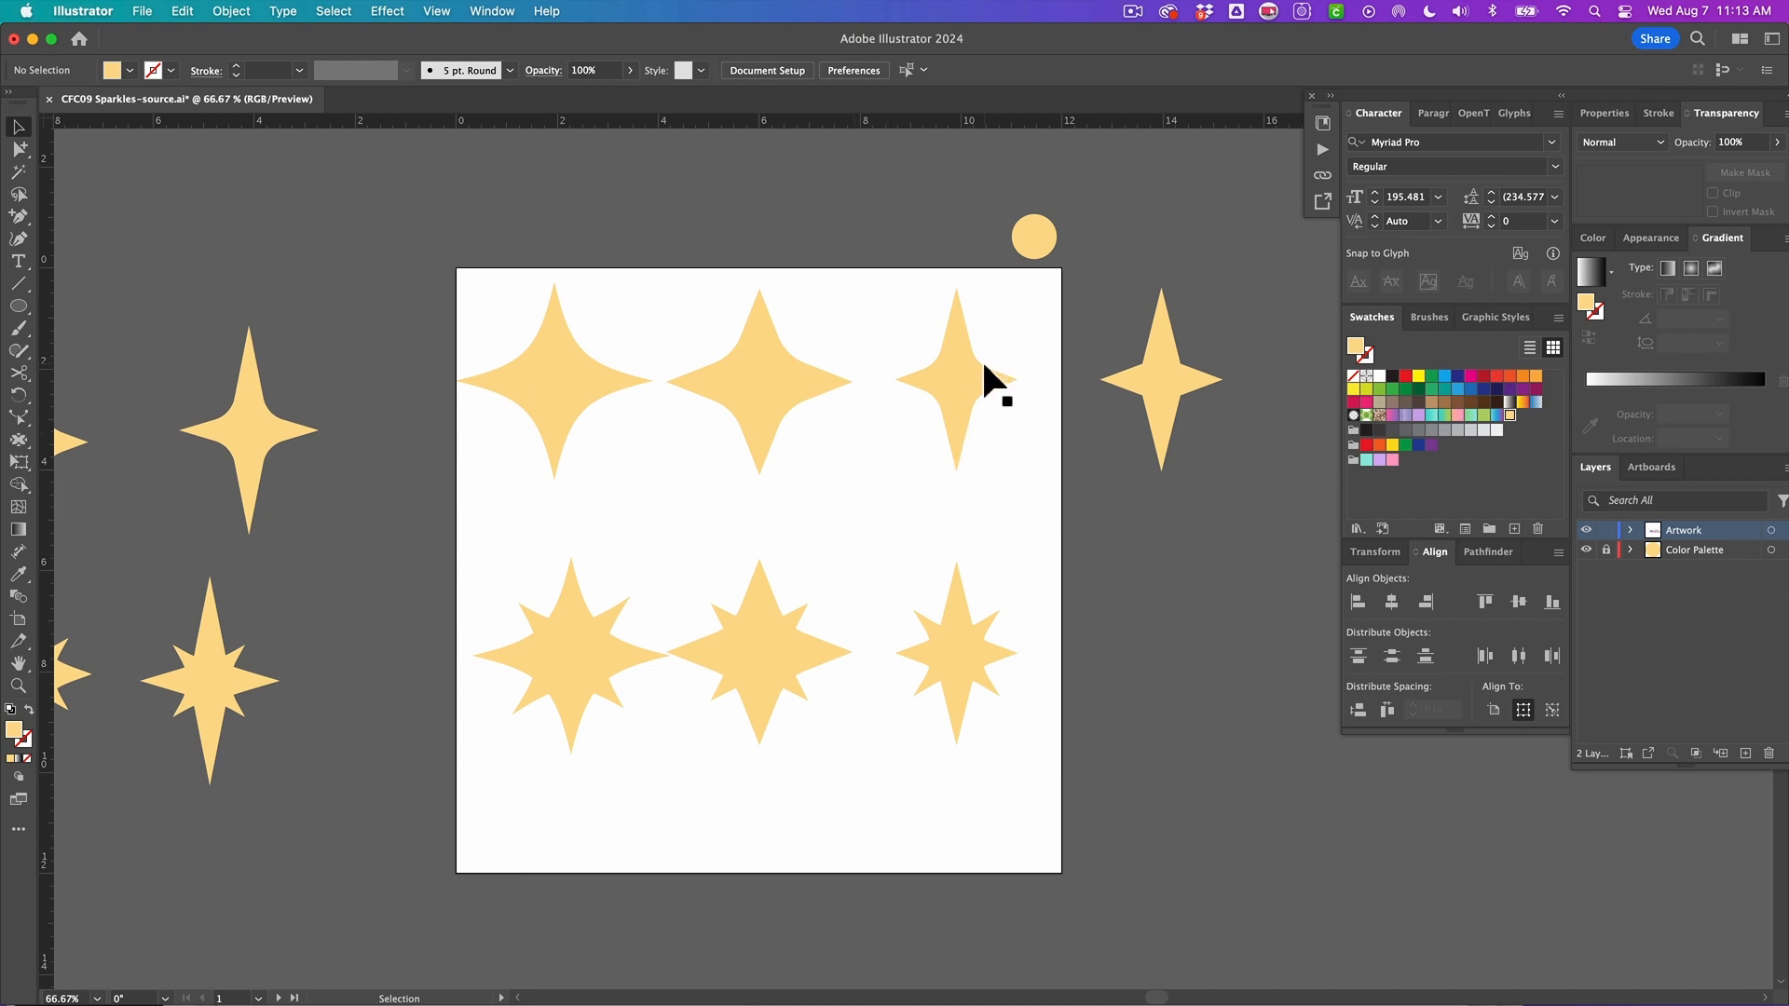
{"action": "left_click", "coordinate": [736, 400]}
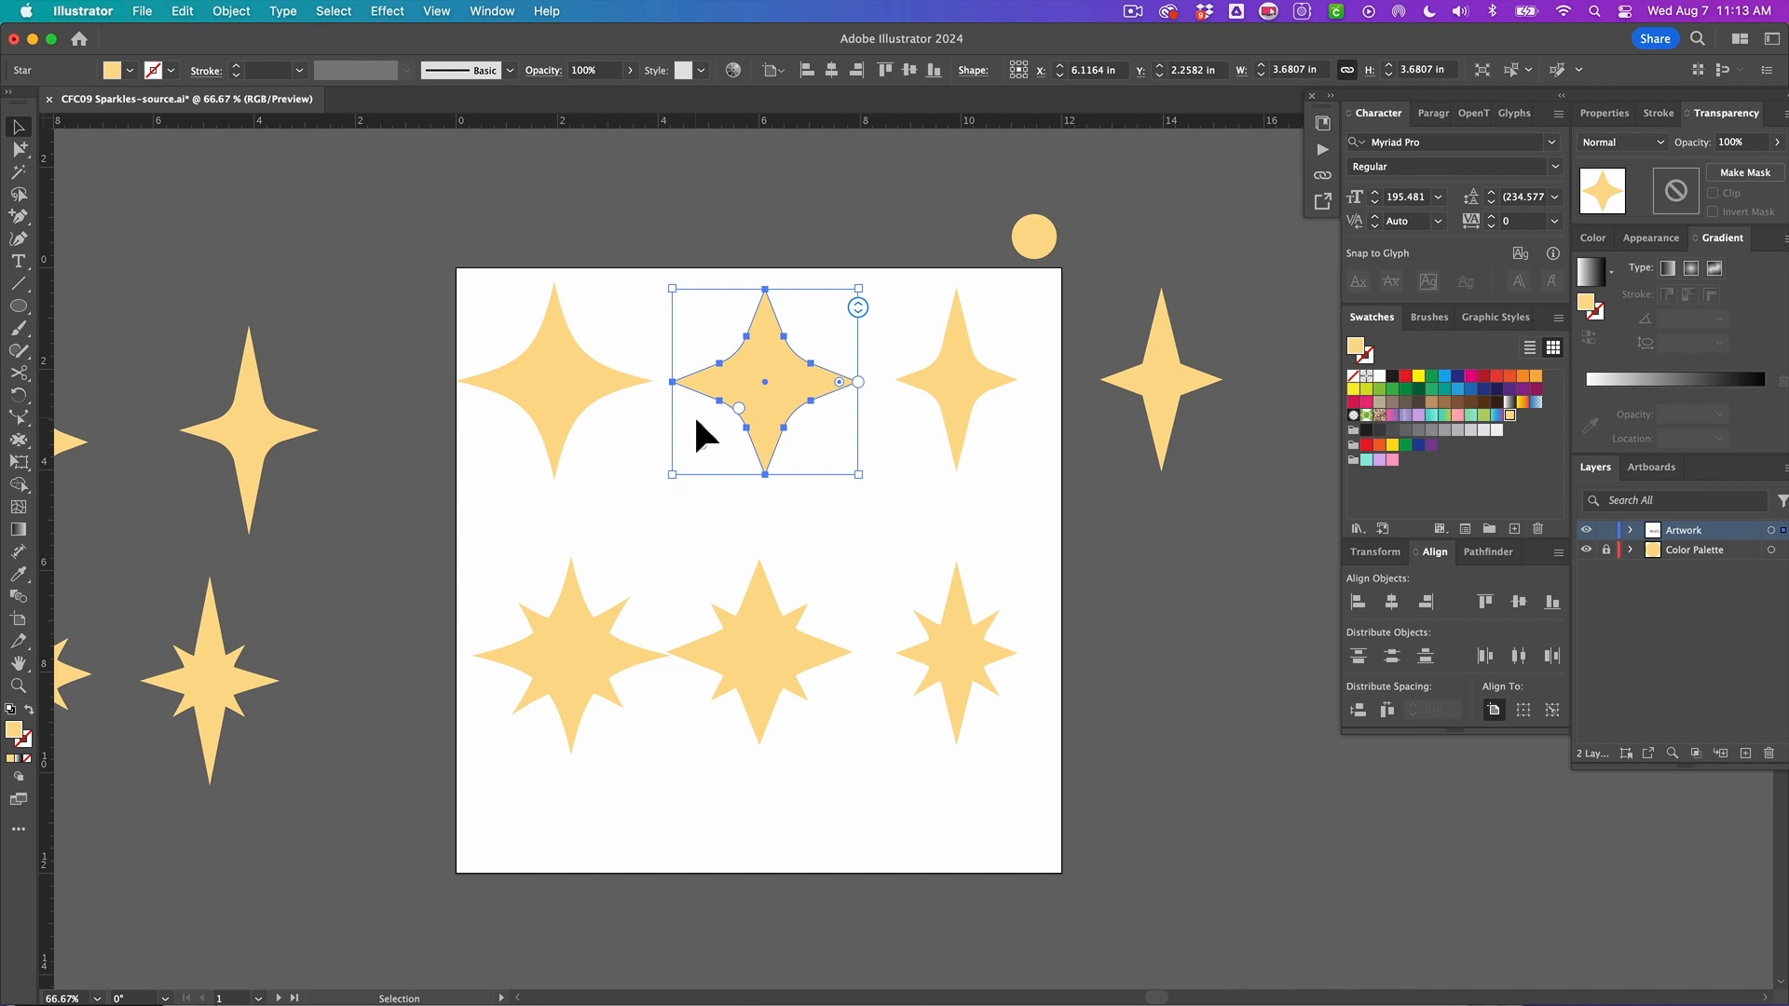
Step: Expand the appearance of the first Pucker & Bloat sparkle so the effect becomes an editable path
{"action": "left_click", "coordinate": [581, 387]}
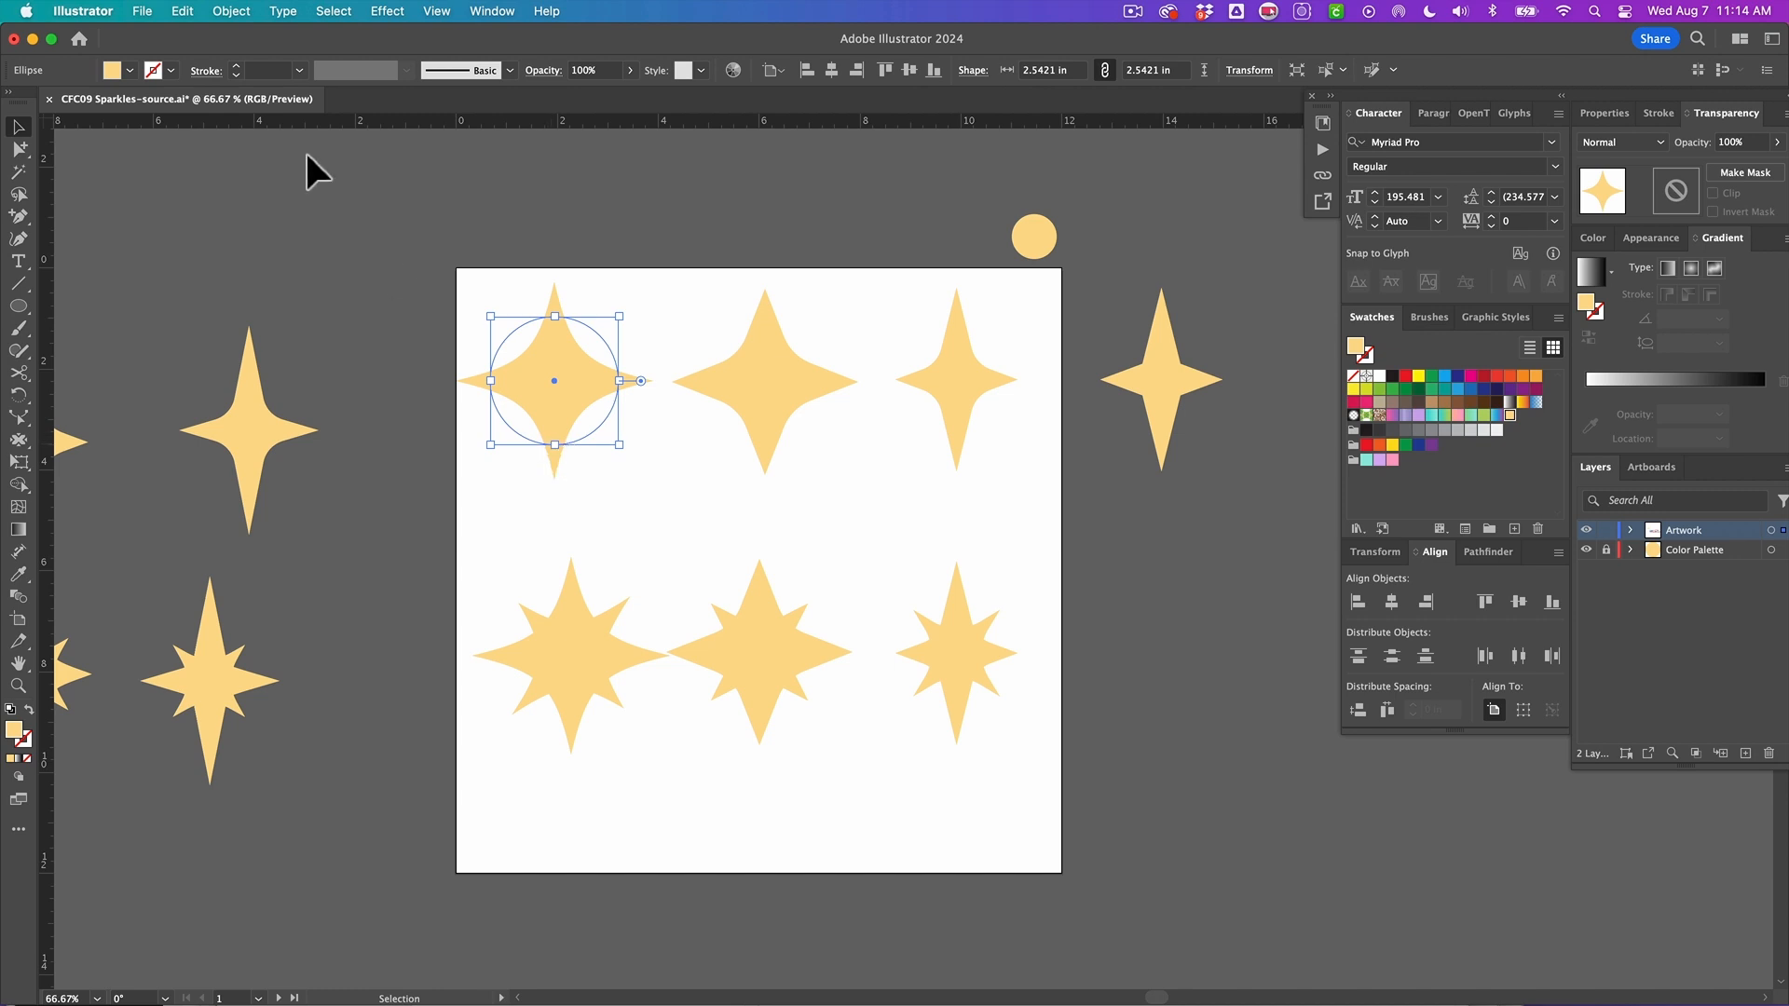
{"action": "left_click", "coordinate": [229, 11]}
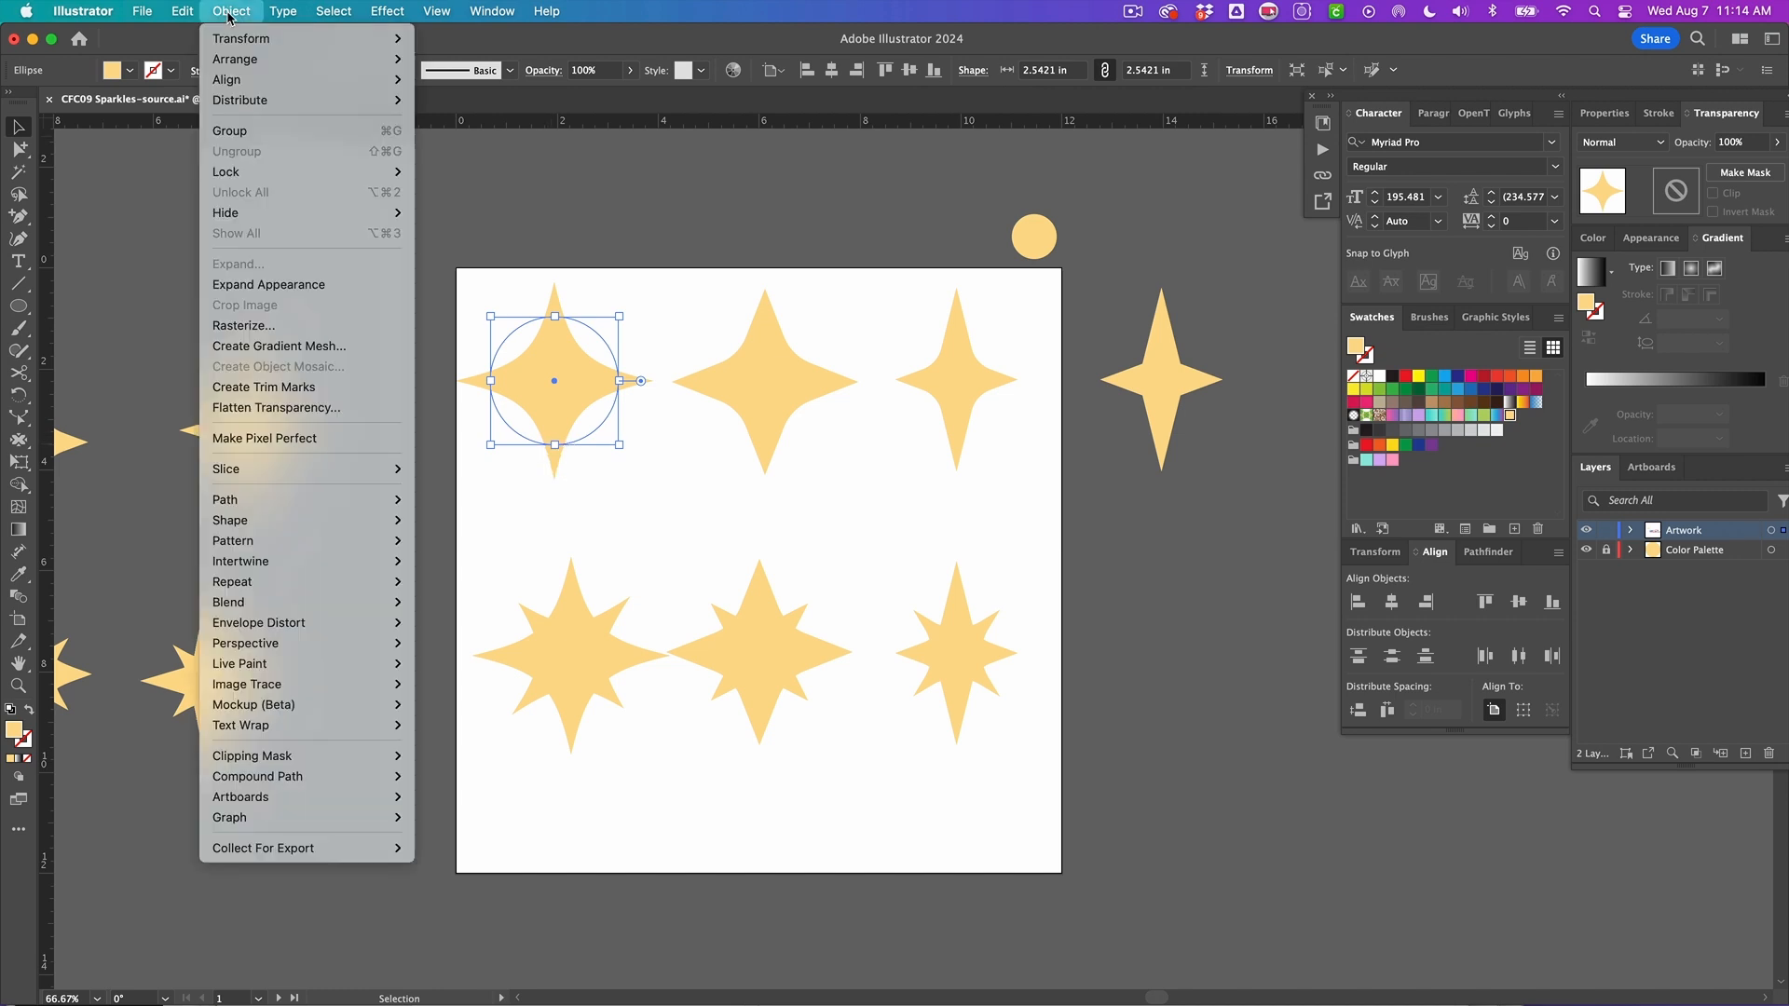
{"action": "left_click", "coordinate": [280, 284]}
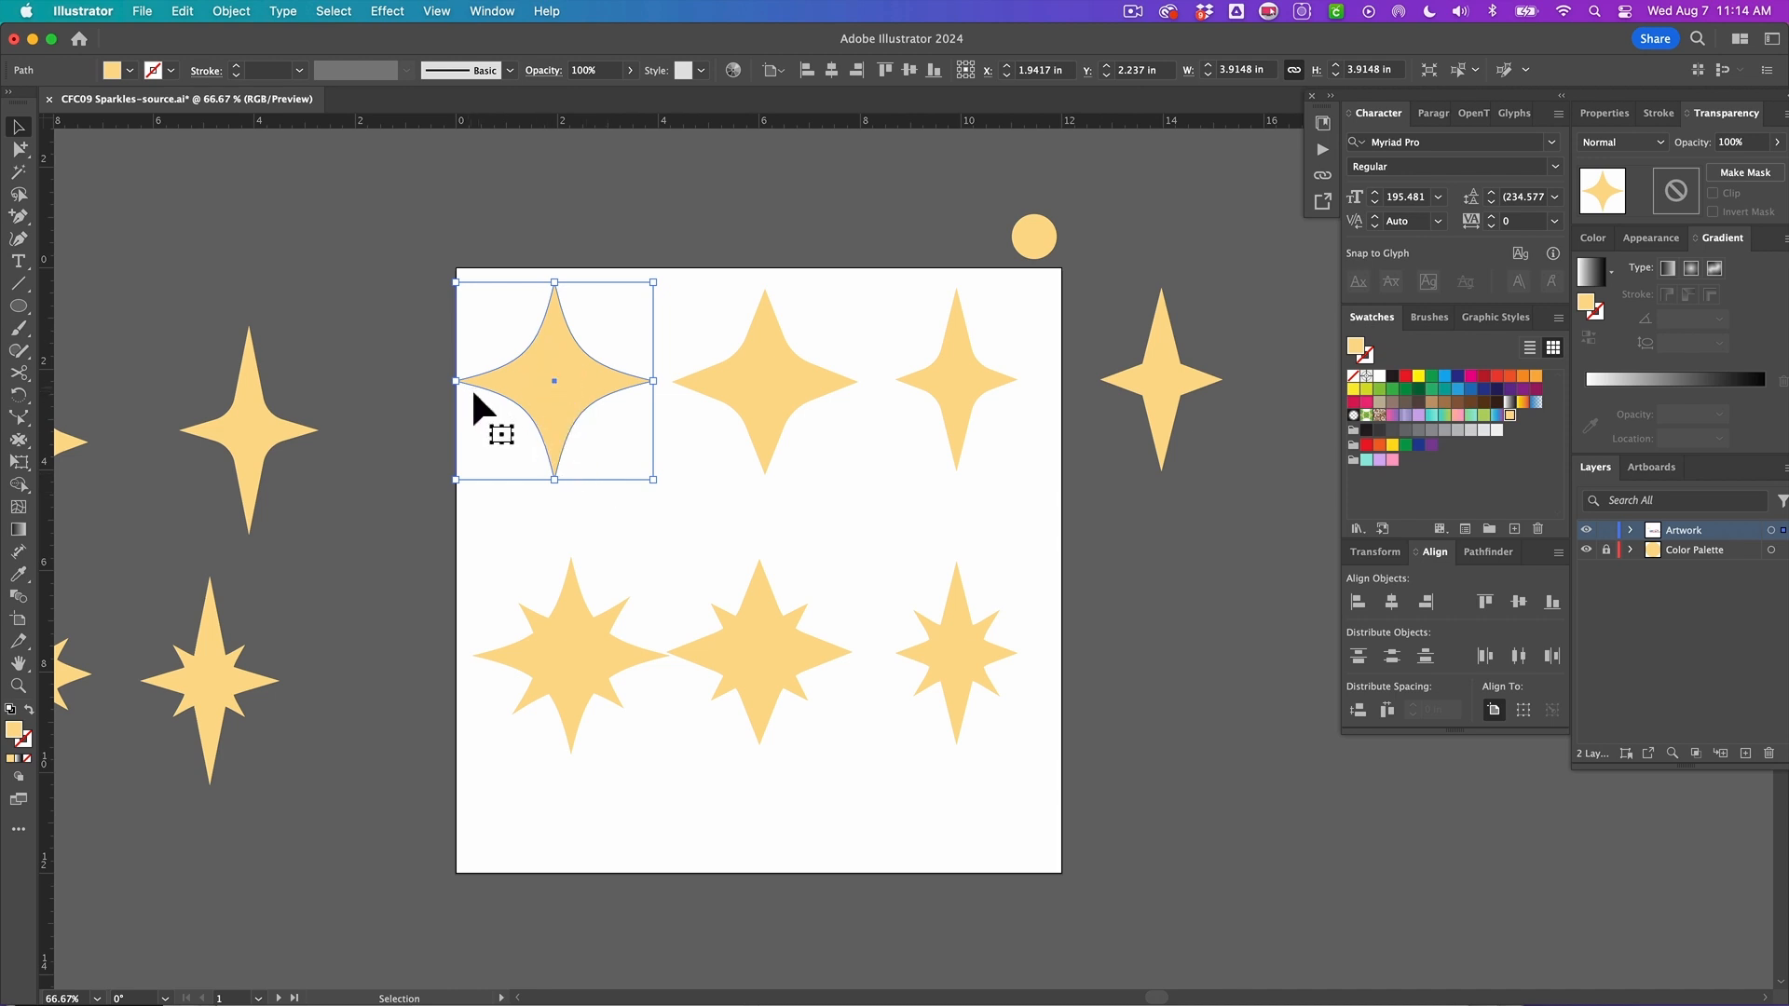
{"action": "left_click", "coordinate": [703, 444]}
{"action": "left_click", "coordinate": [765, 414]}
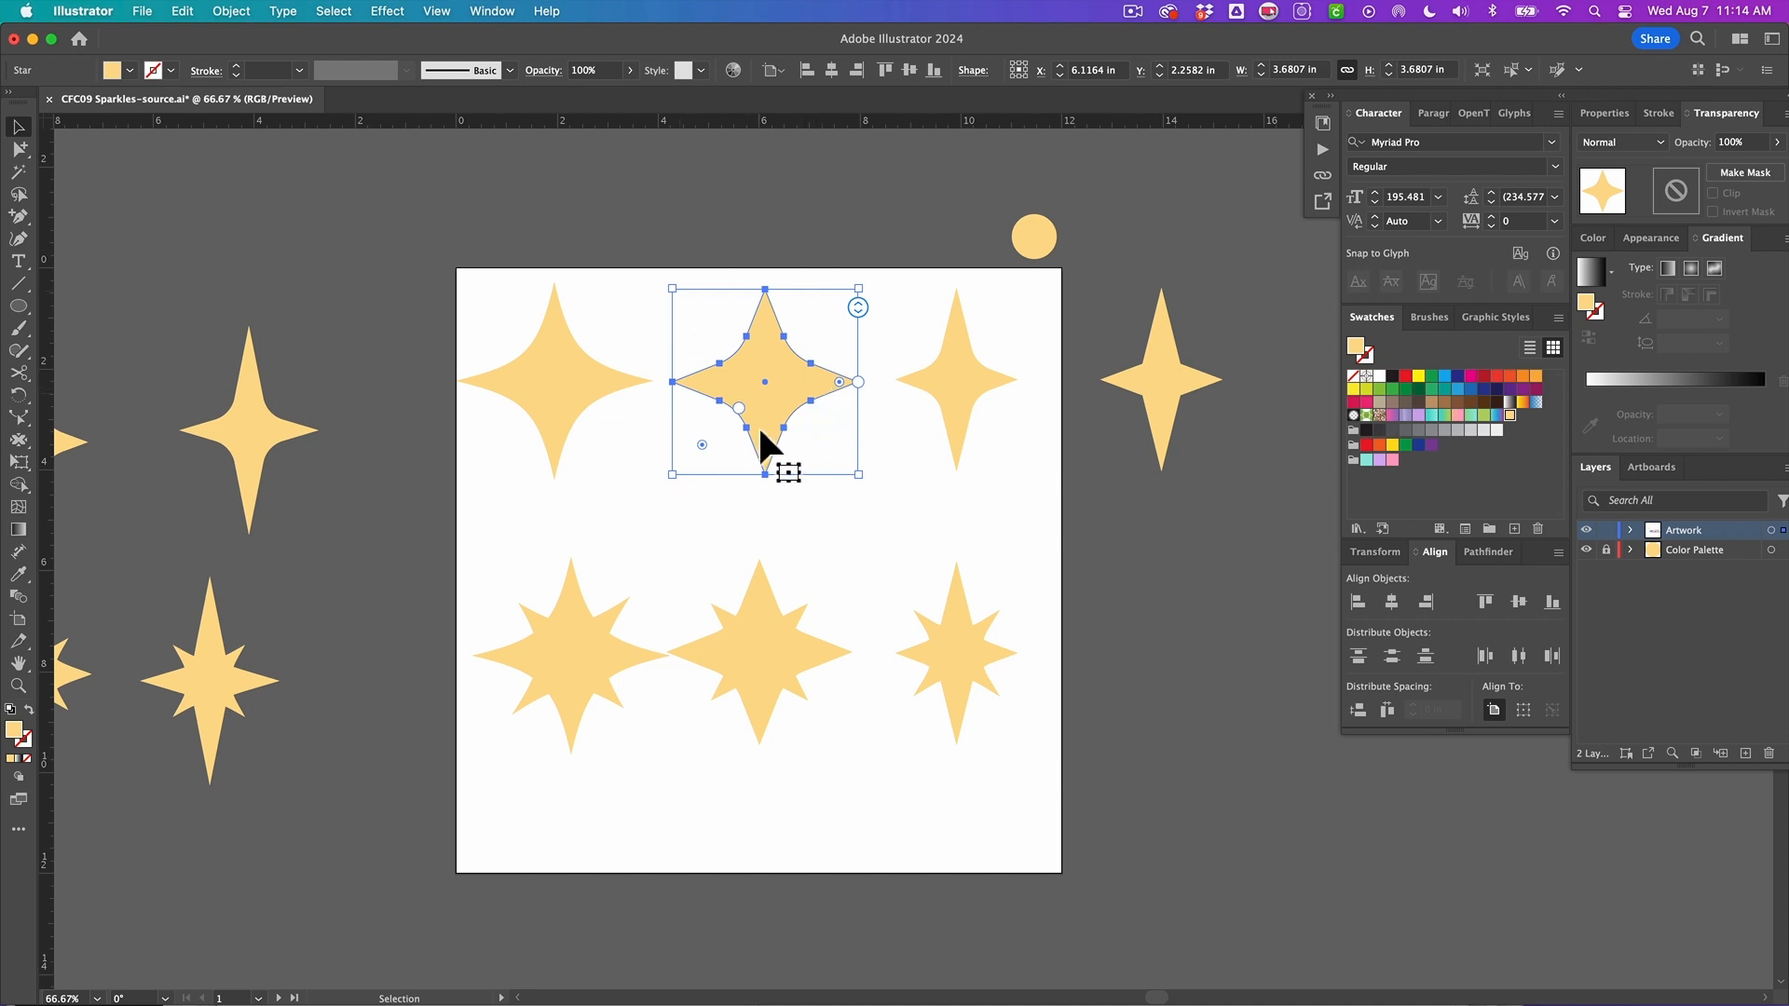
{"action": "left_click", "coordinate": [949, 389]}
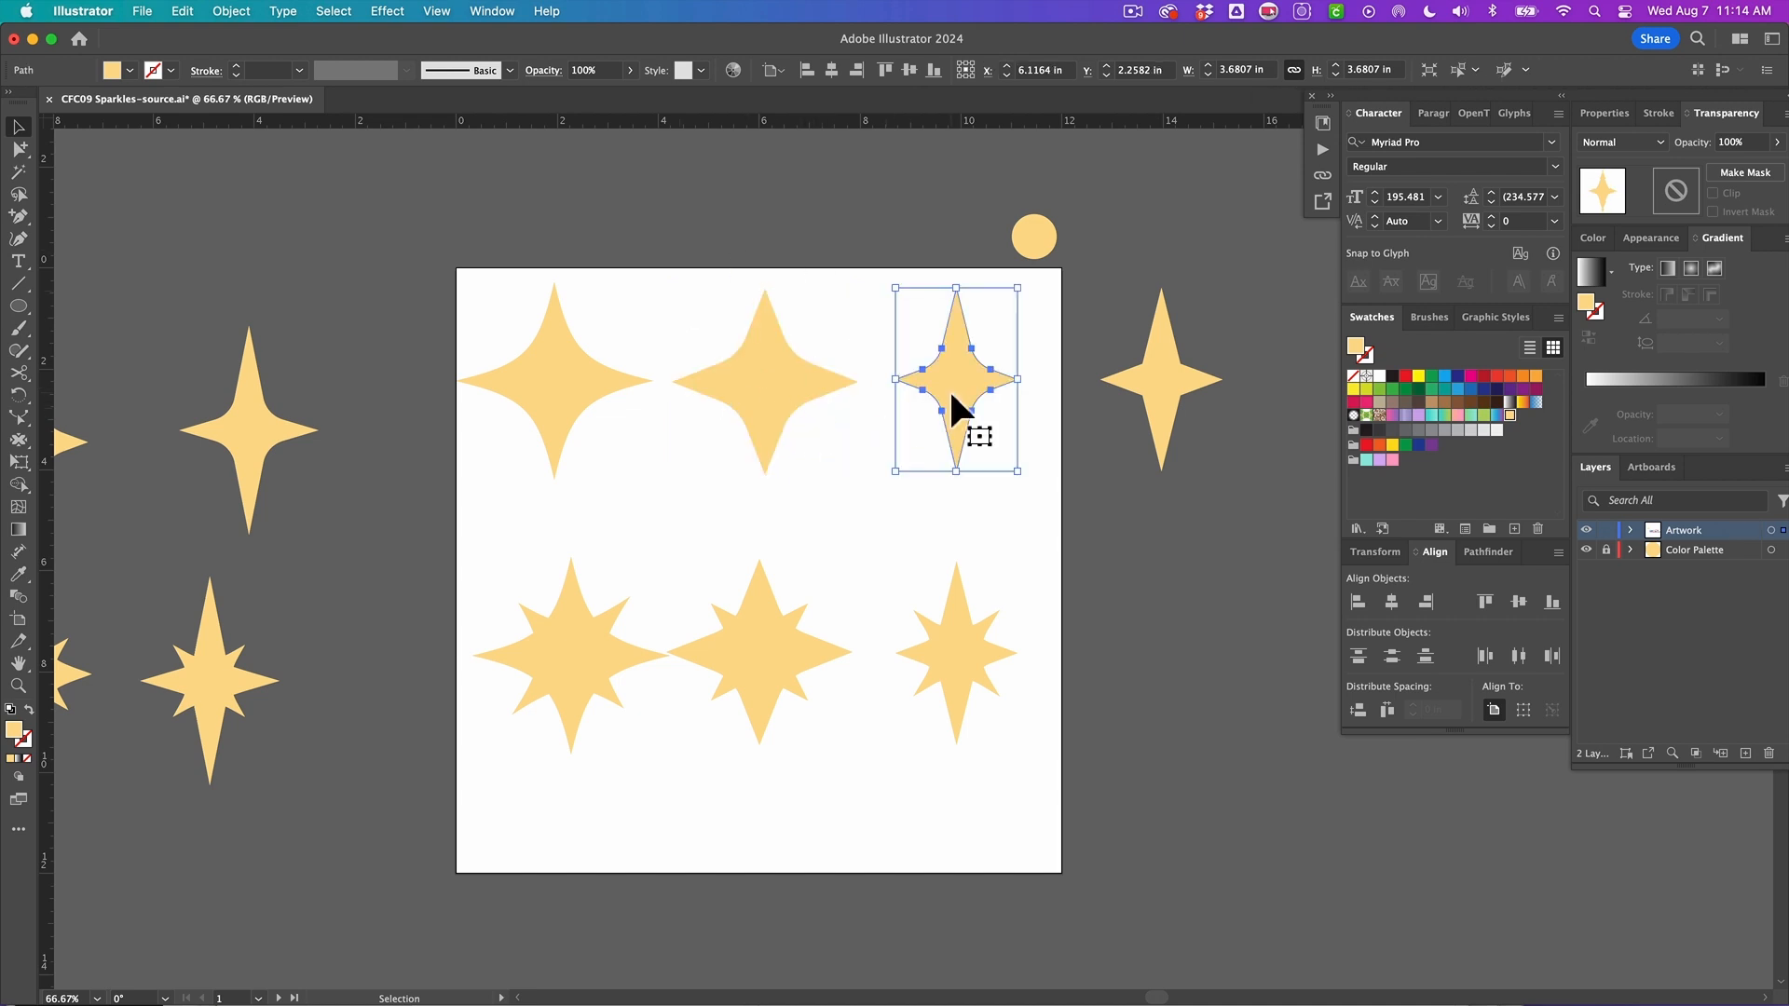
{"action": "left_click", "coordinate": [1172, 395]}
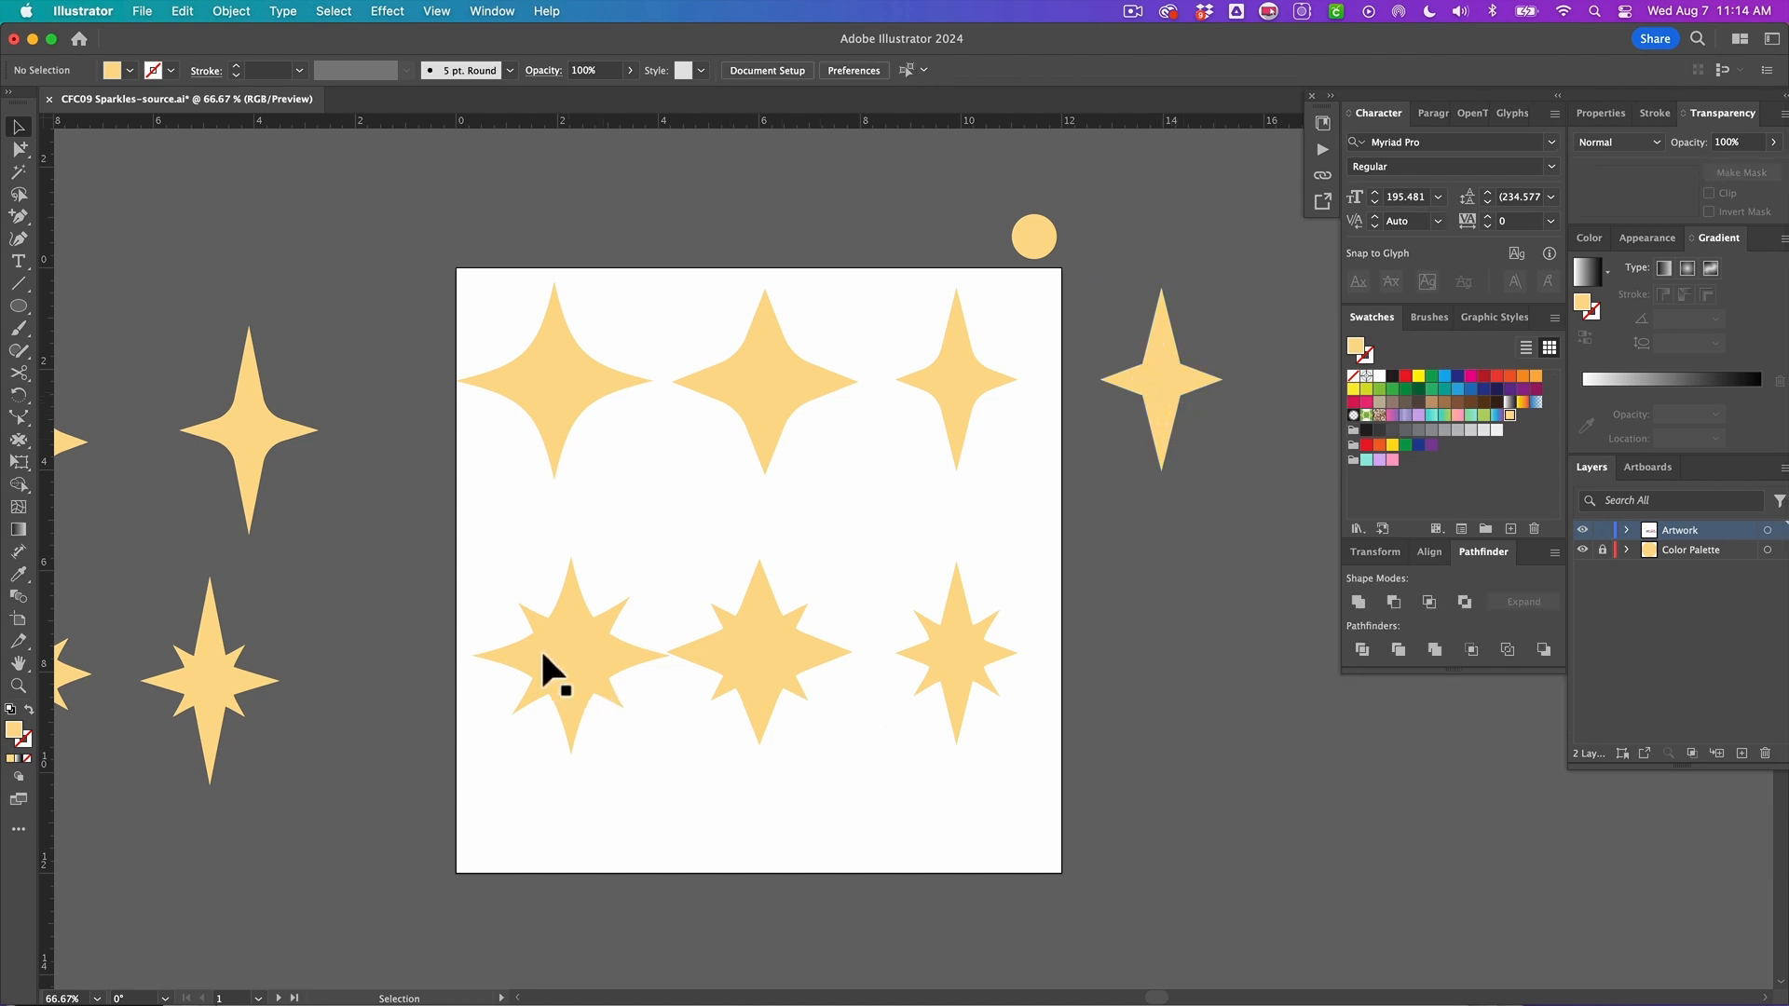
Step: Expand the appearance of both layers in the first eight-point star and unite them into one shape
{"action": "left_click", "coordinate": [552, 658]}
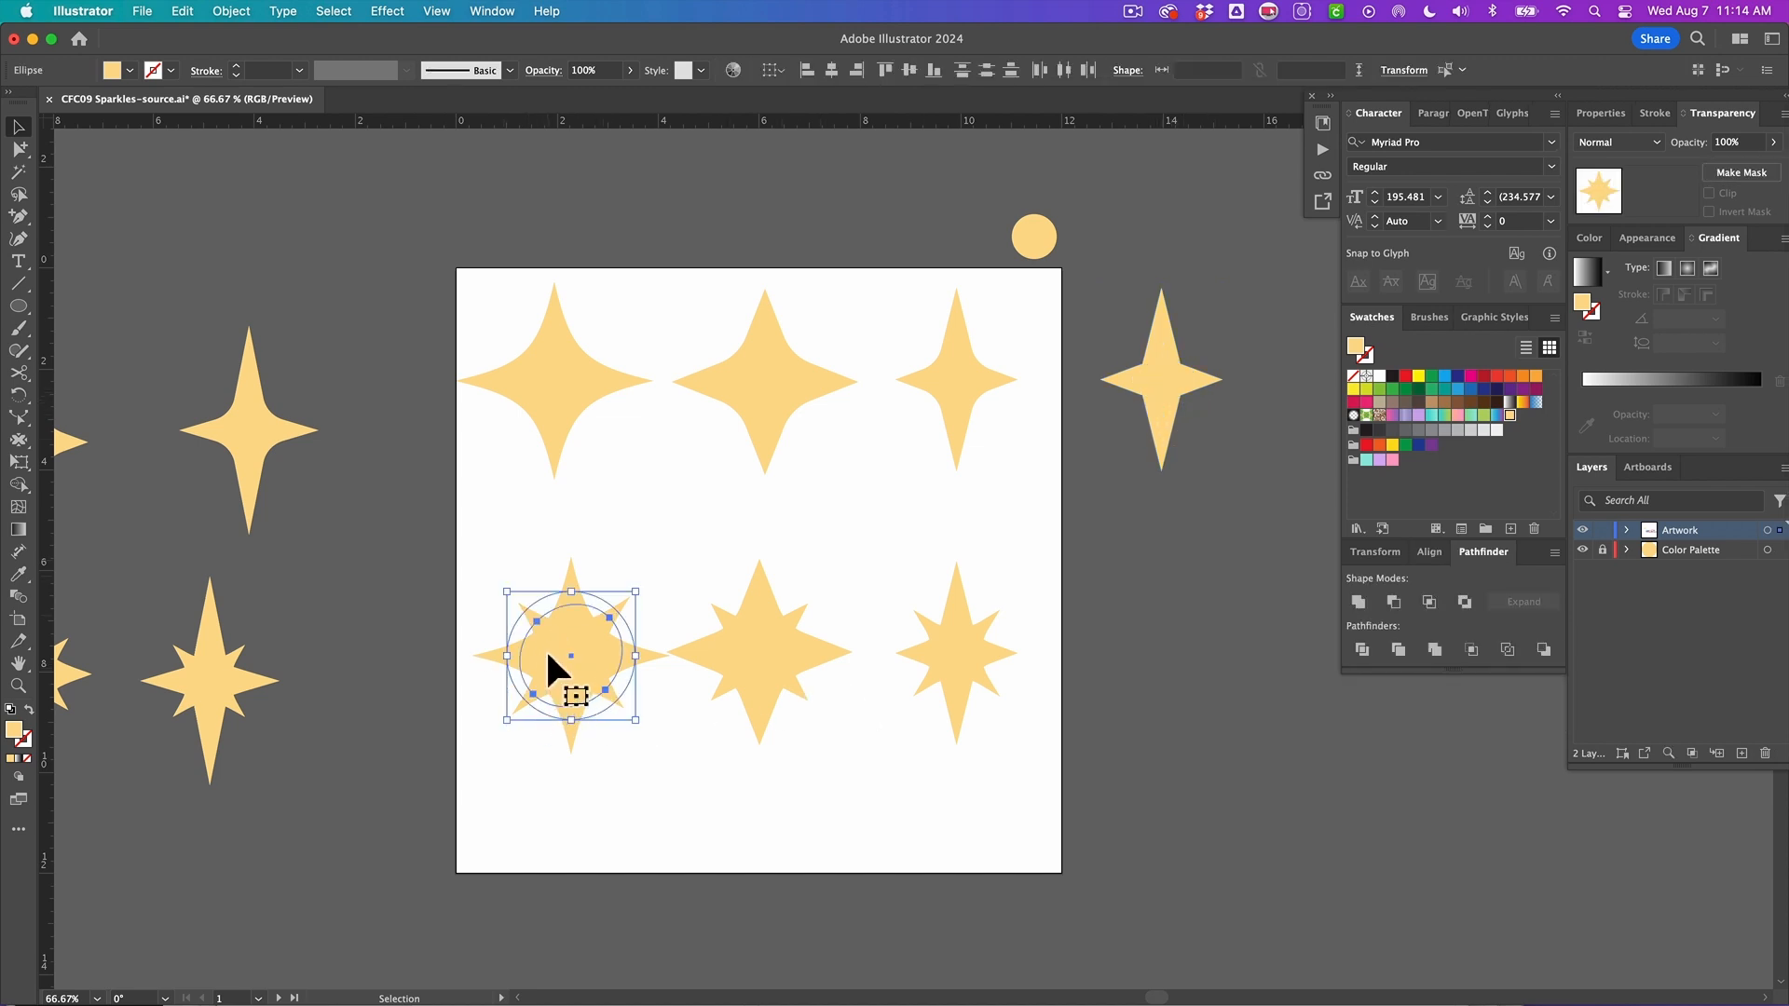
{"action": "left_click", "coordinate": [220, 12]}
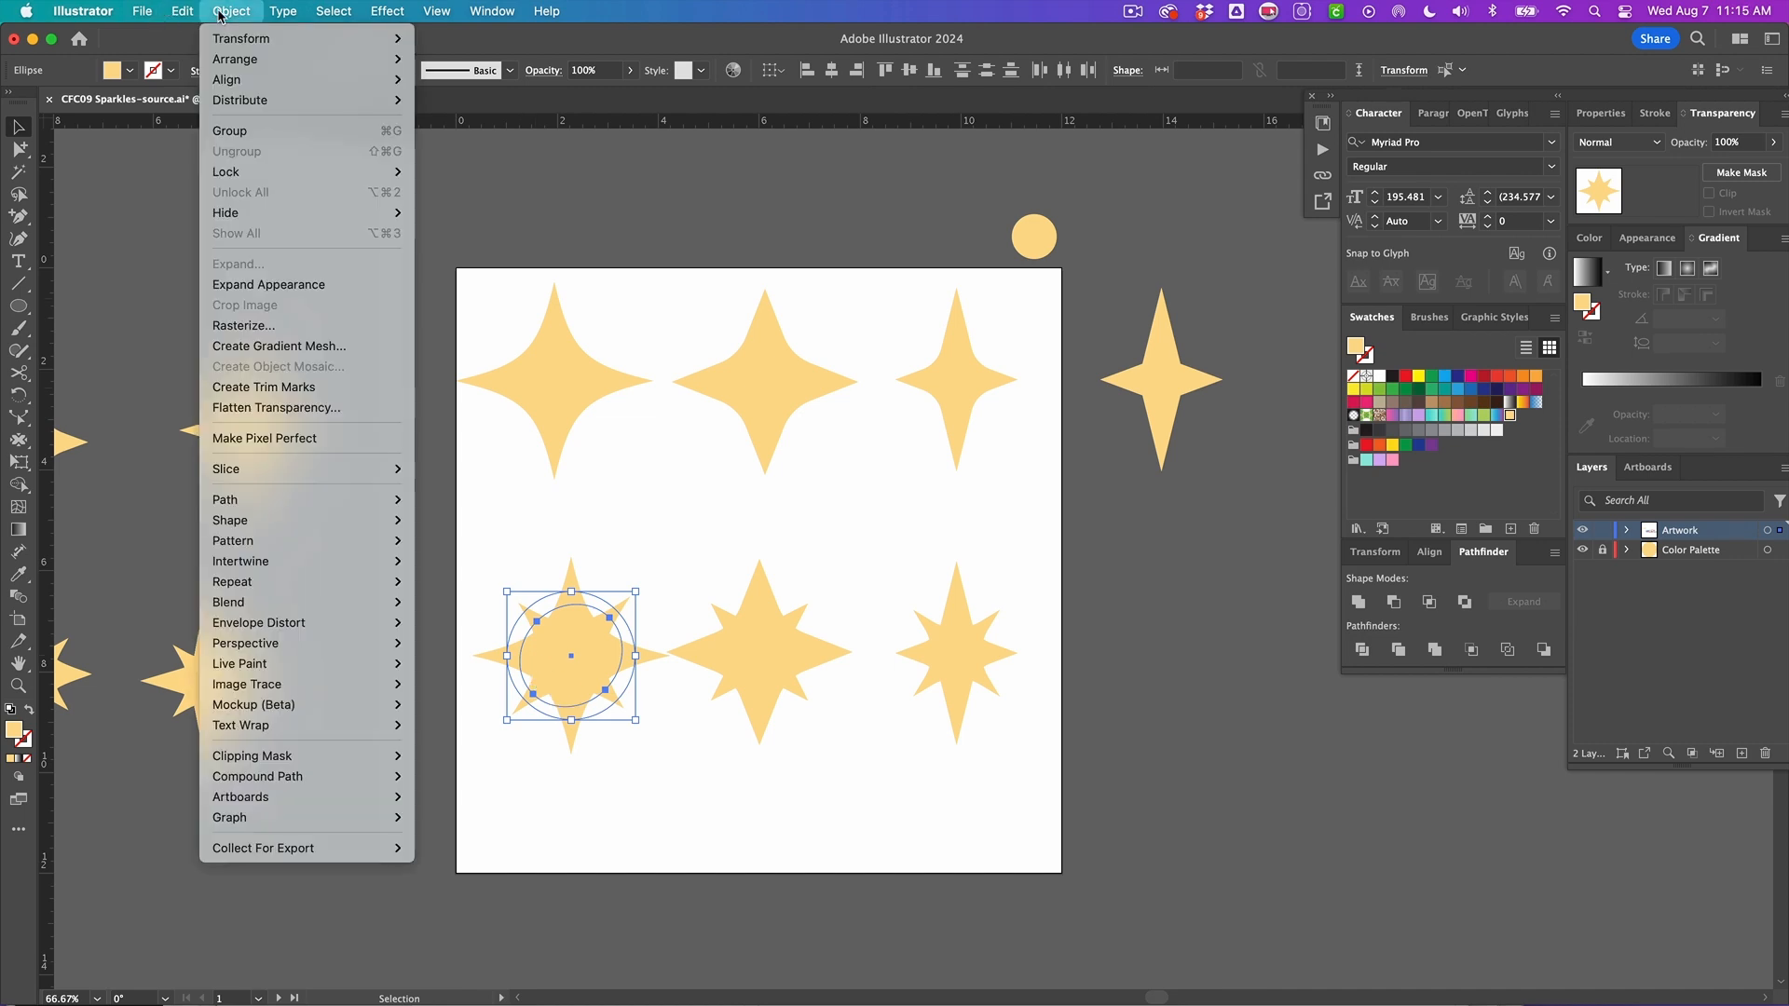
{"action": "left_click", "coordinate": [307, 285]}
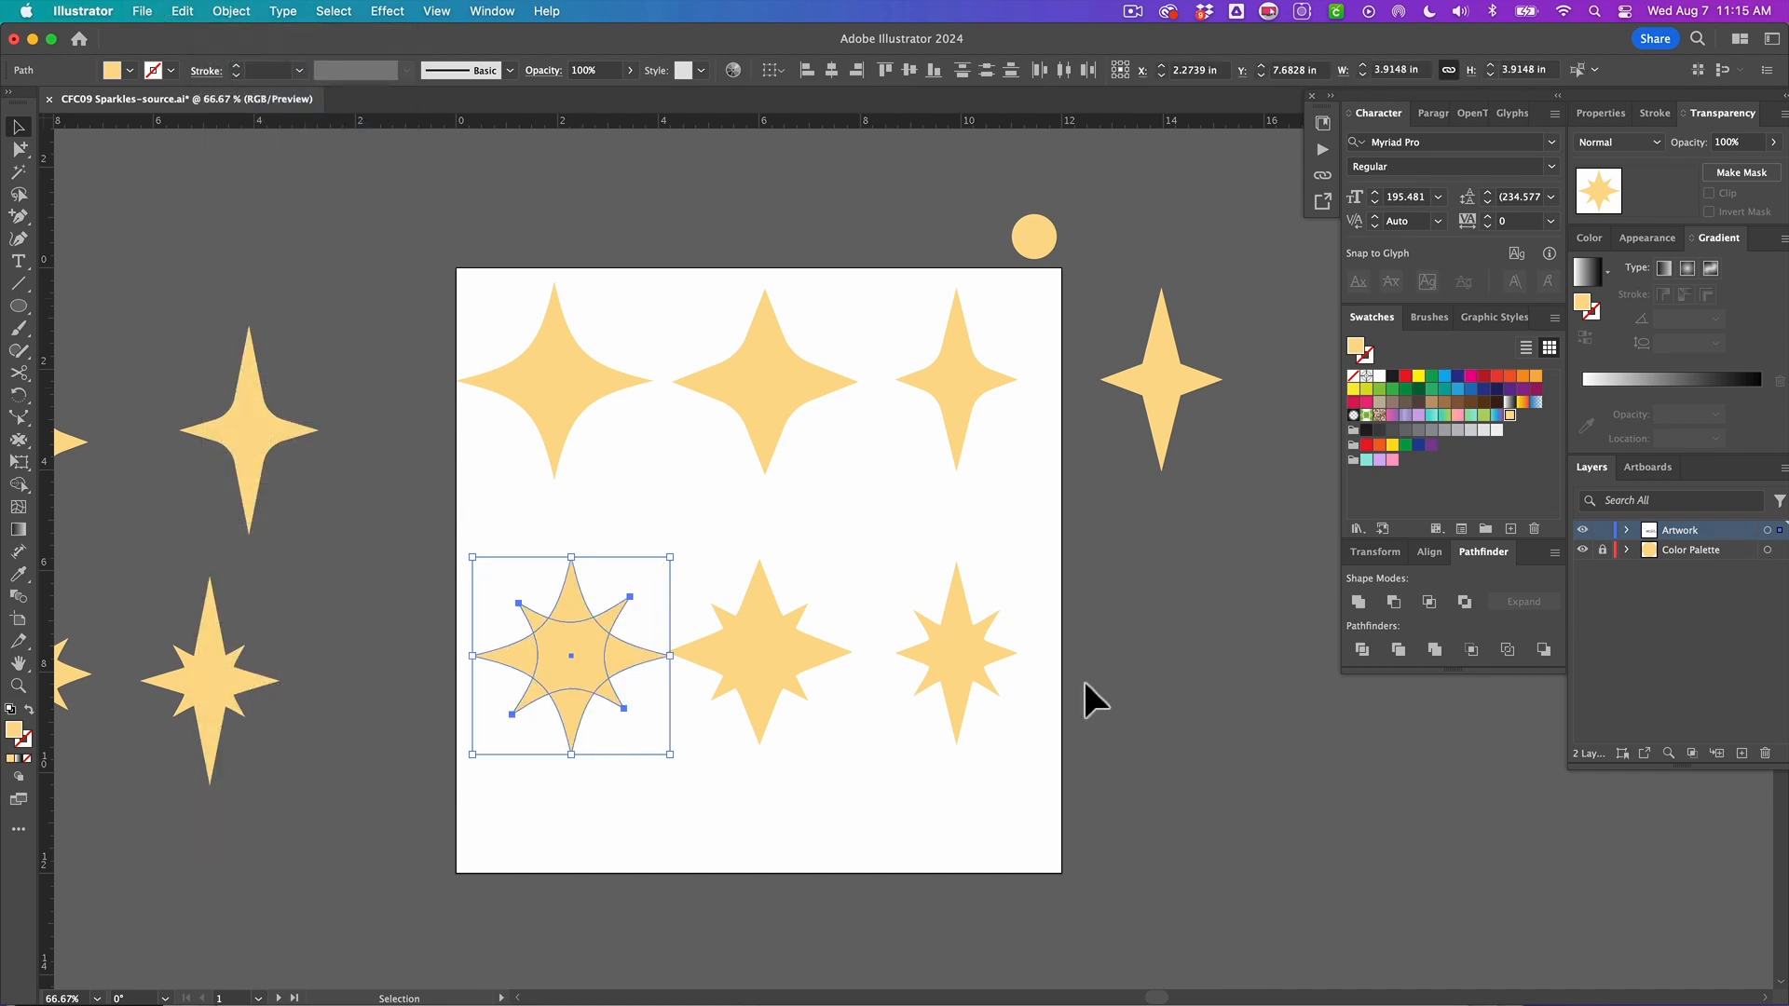
{"action": "left_click", "coordinate": [1358, 602]}
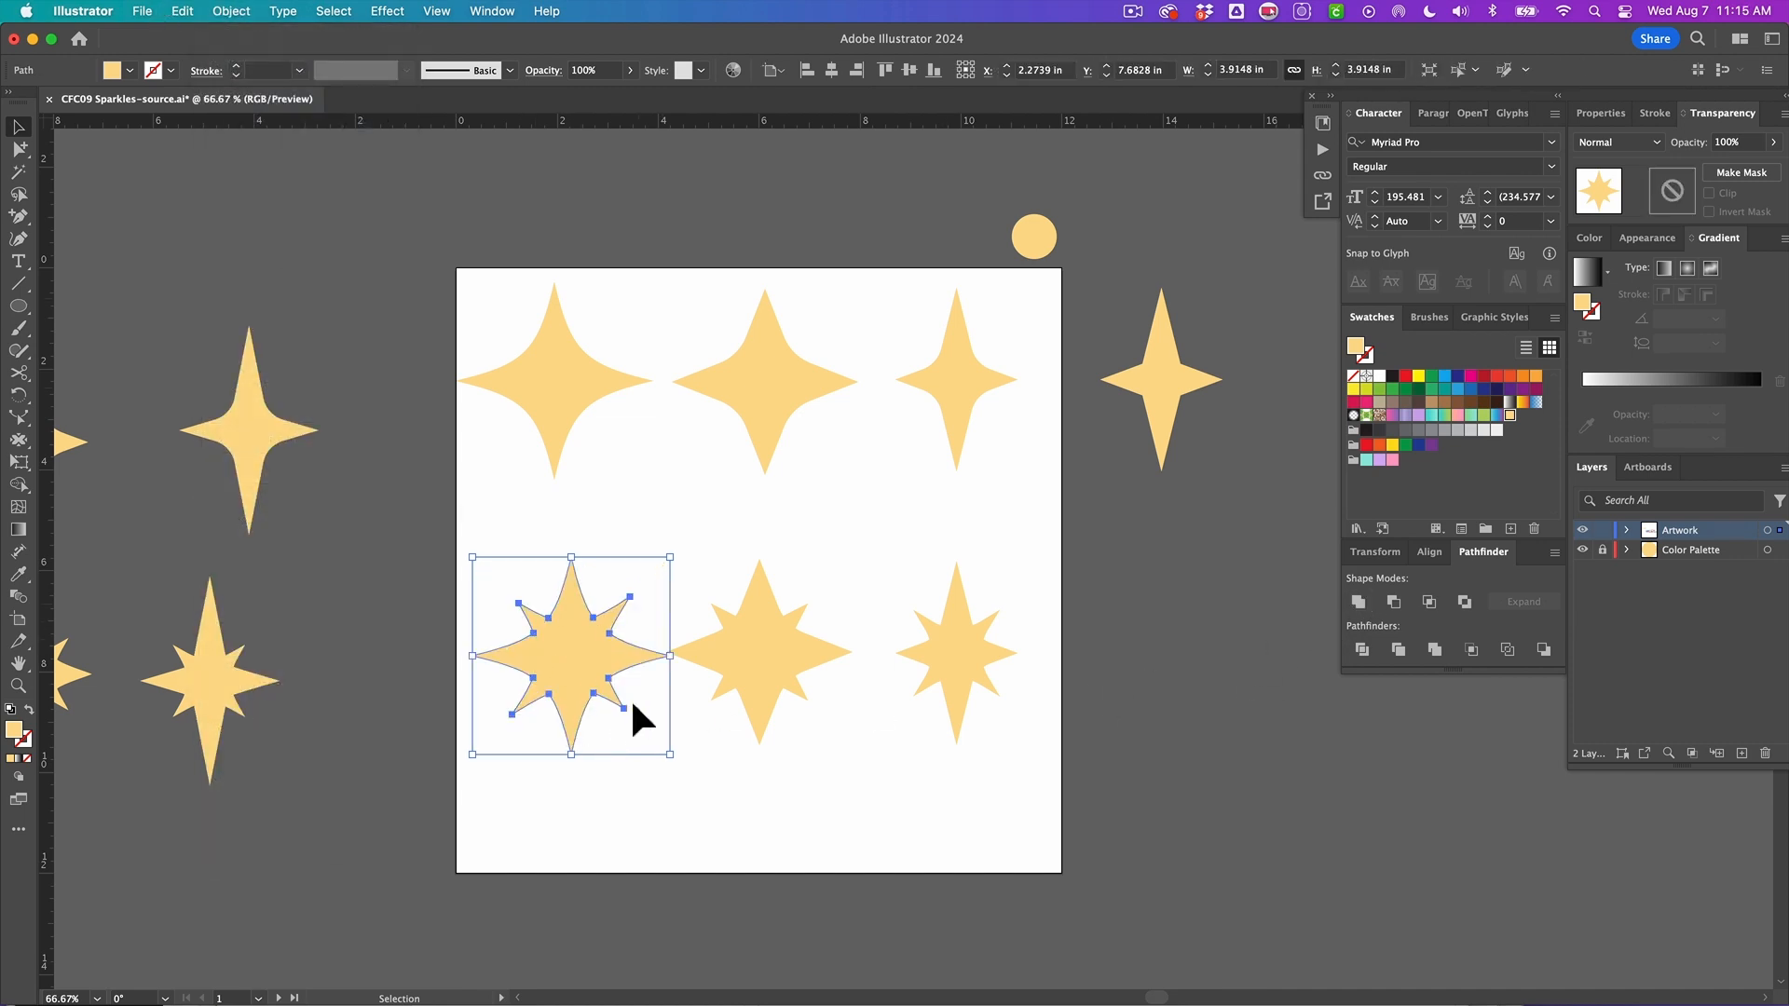
Step: Unite the overlapping layers of the rounded eight-point star and of the narrow eight-point star, each into a single shape
{"action": "left_click_drag", "start_coordinate": [712, 555], "coordinate": [819, 752]}
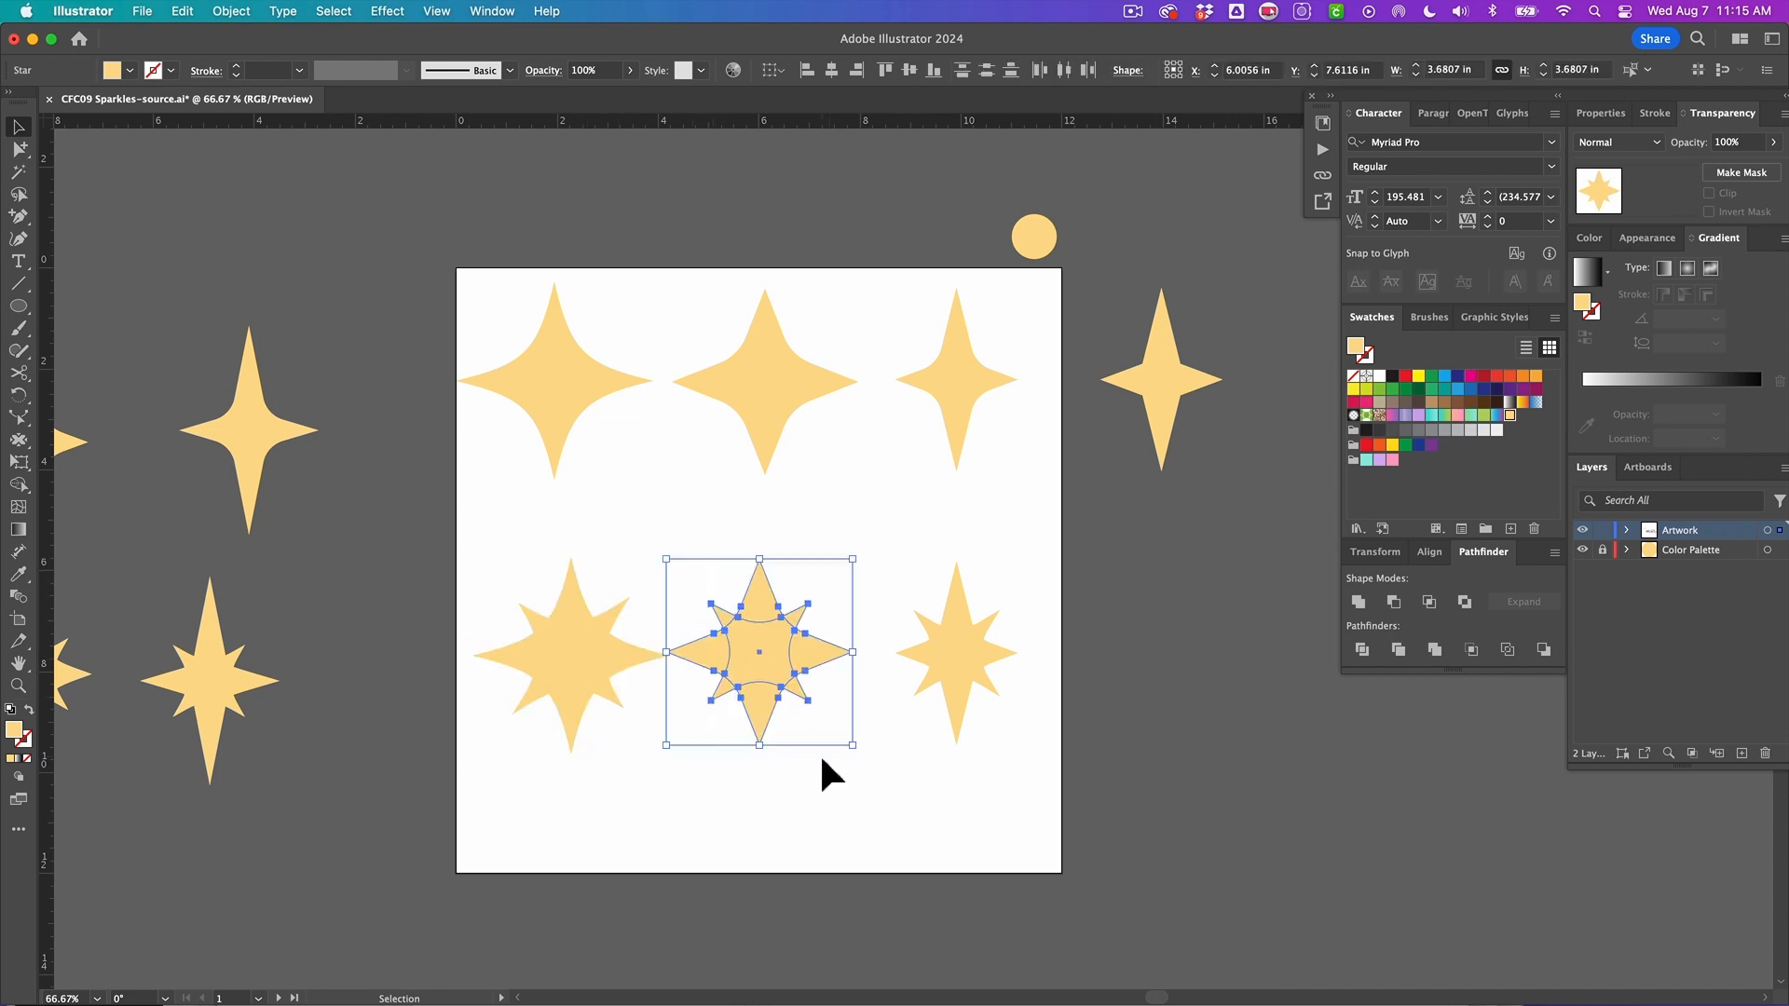
{"action": "left_click", "coordinate": [1362, 603]}
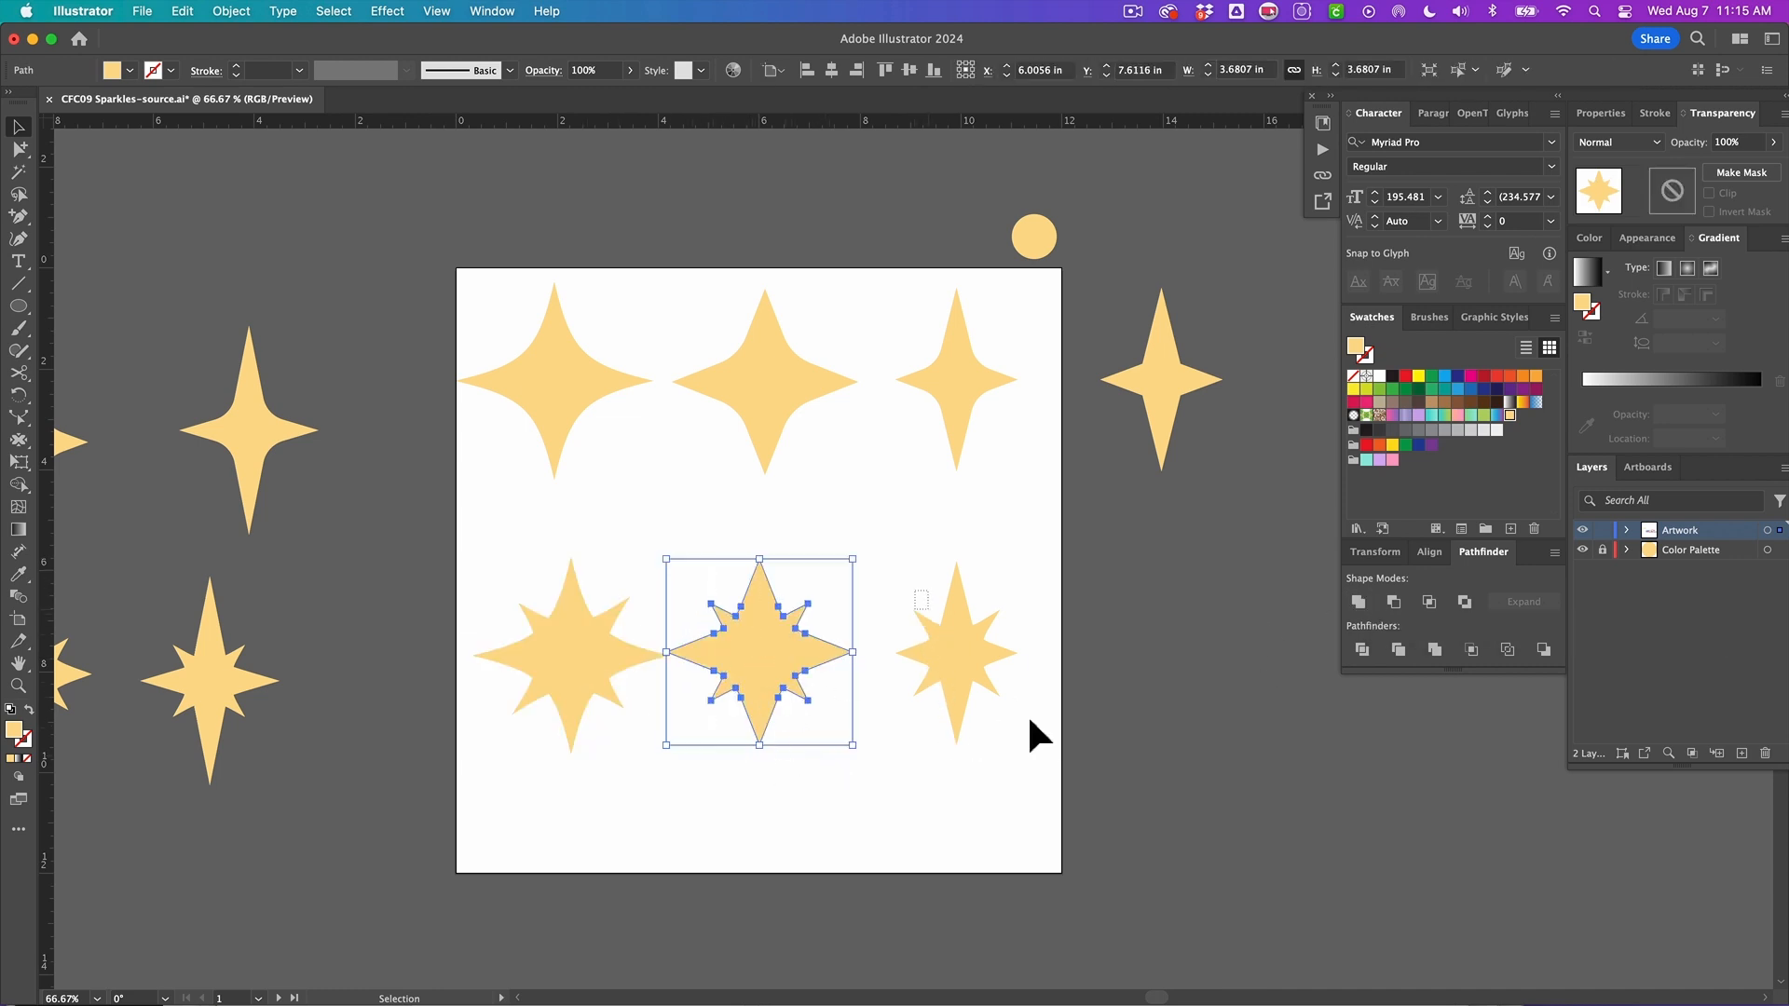
{"action": "left_click_drag", "start_coordinate": [916, 592], "coordinate": [1042, 741]}
{"action": "left_click", "coordinate": [1359, 603]}
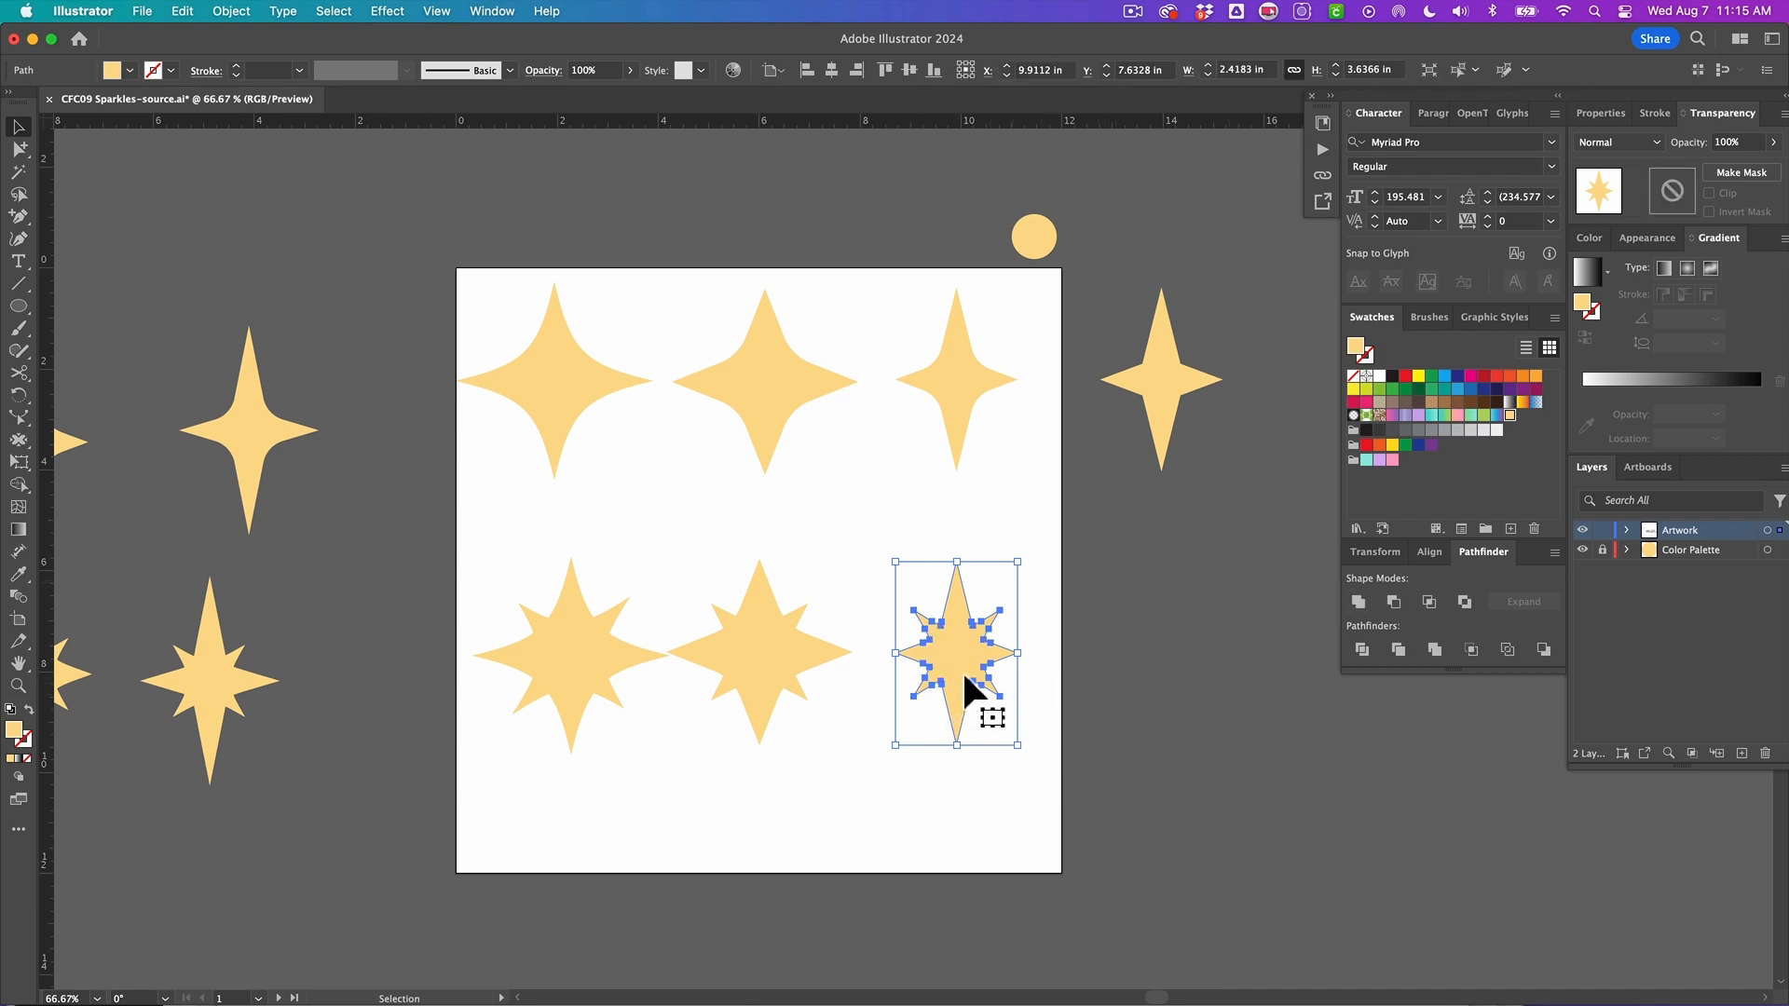
Step: Simplify the narrow eight-point star's path with a 95% simplify curve and a 143° corner point angle threshold
{"action": "scroll", "coordinate": [963, 677], "scroll_direction": "down", "scroll_amount": 1}
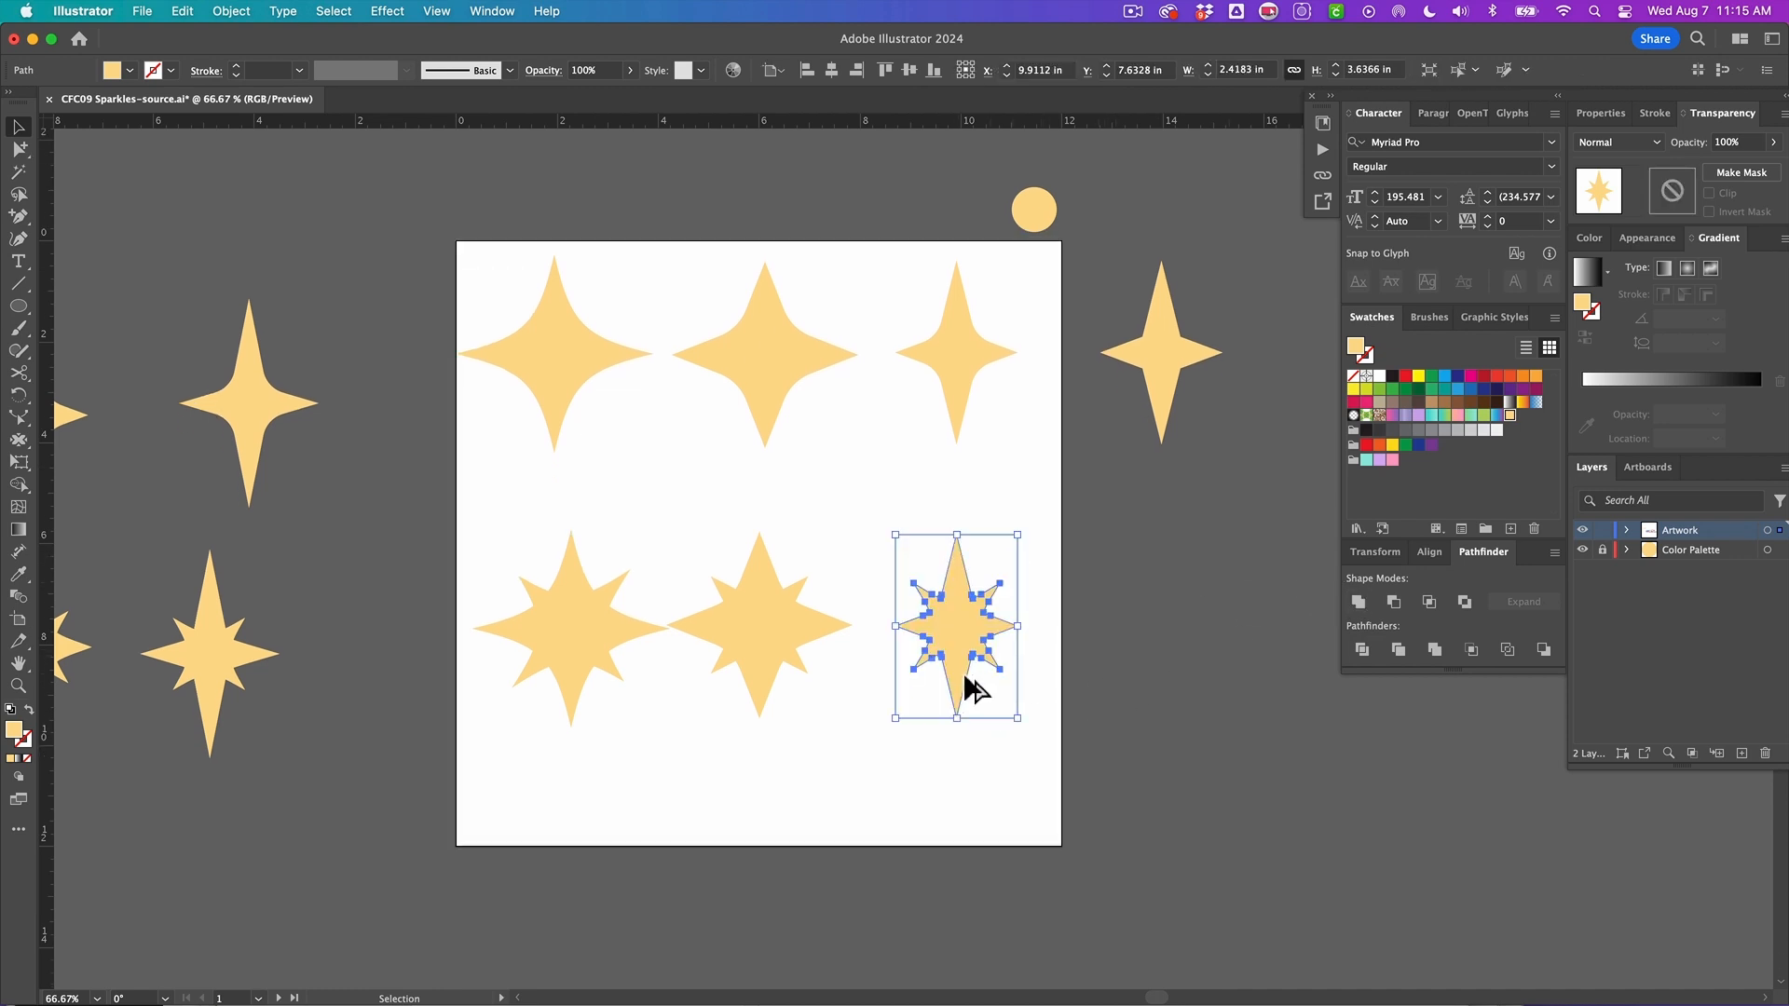
{"action": "scroll", "coordinate": [965, 679], "scroll_direction": "up", "scroll_amount": 1}
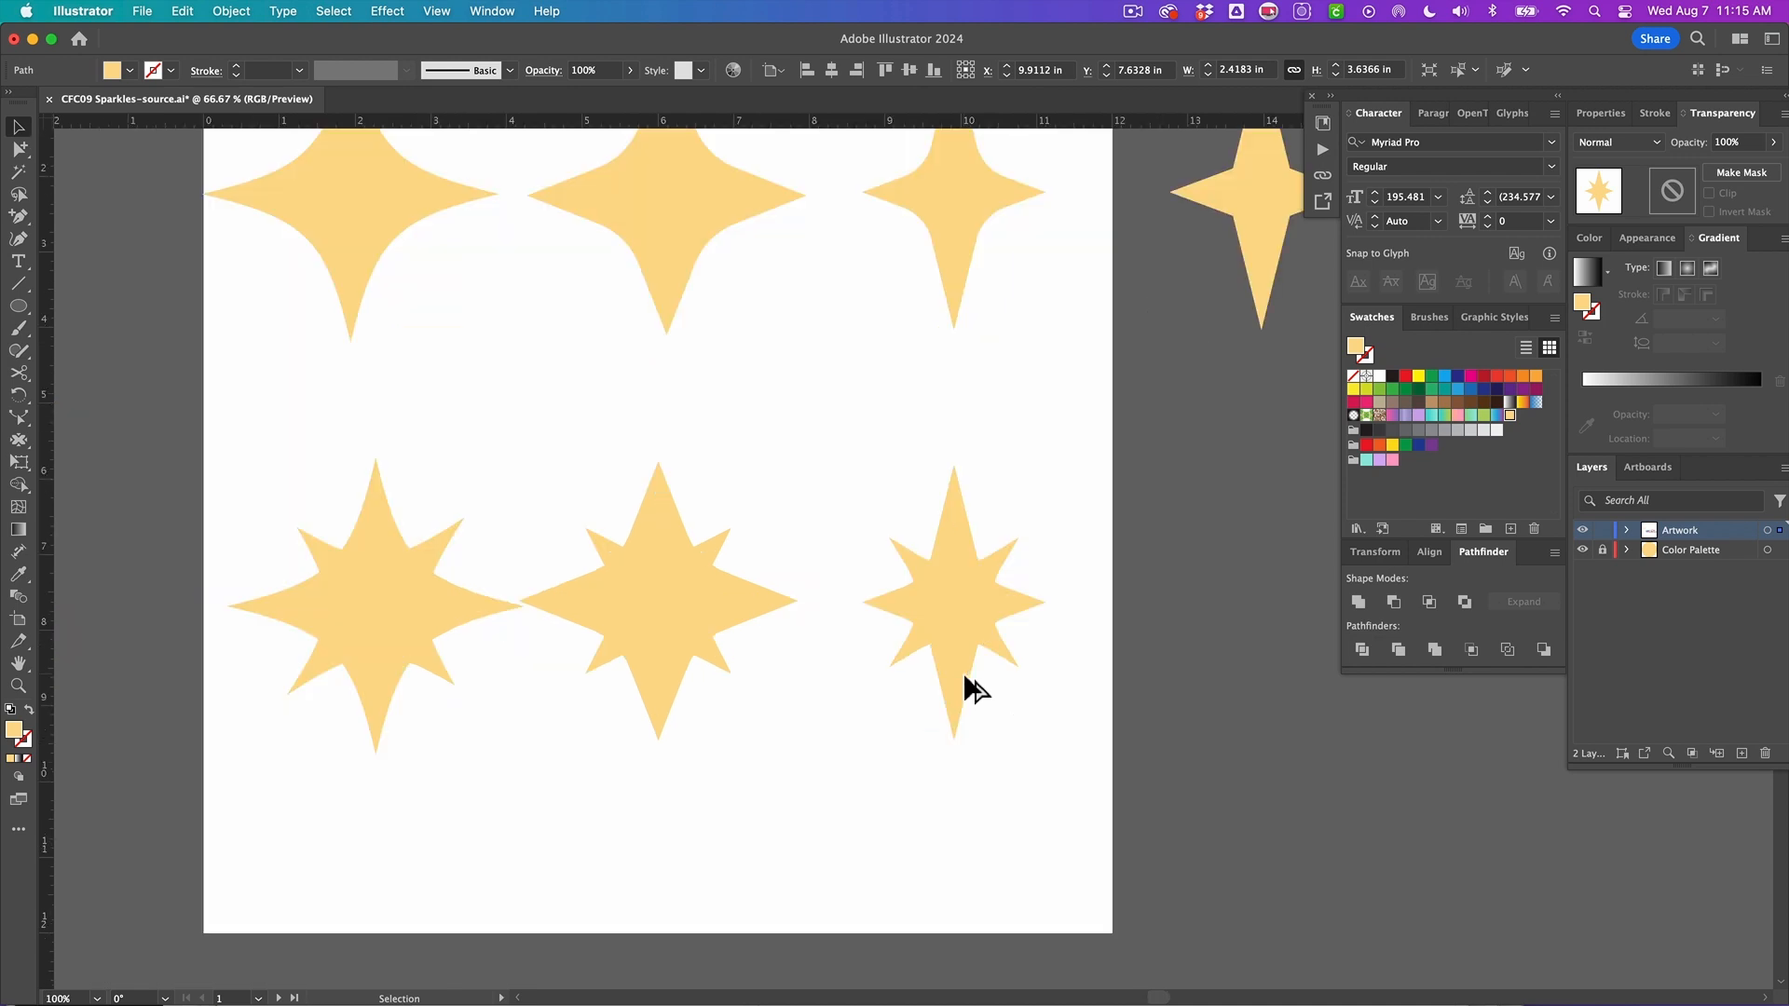
{"action": "right_click", "coordinate": [965, 623]}
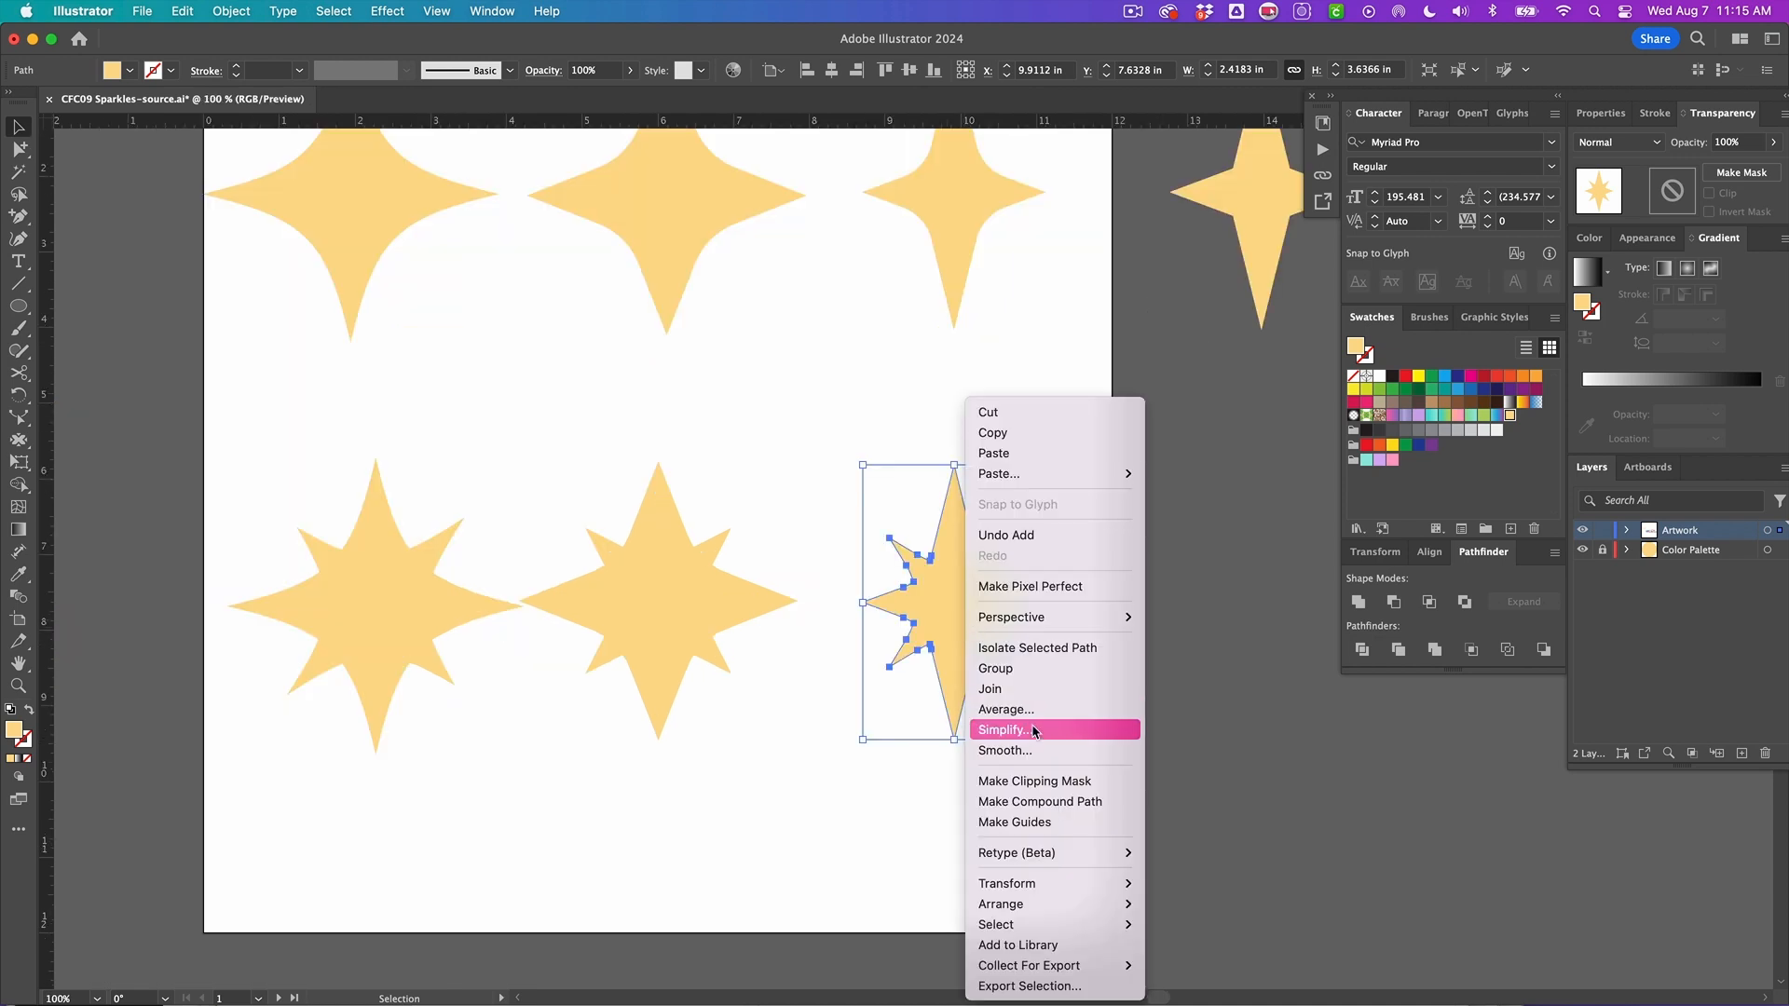
{"action": "left_click", "coordinate": [1032, 729]}
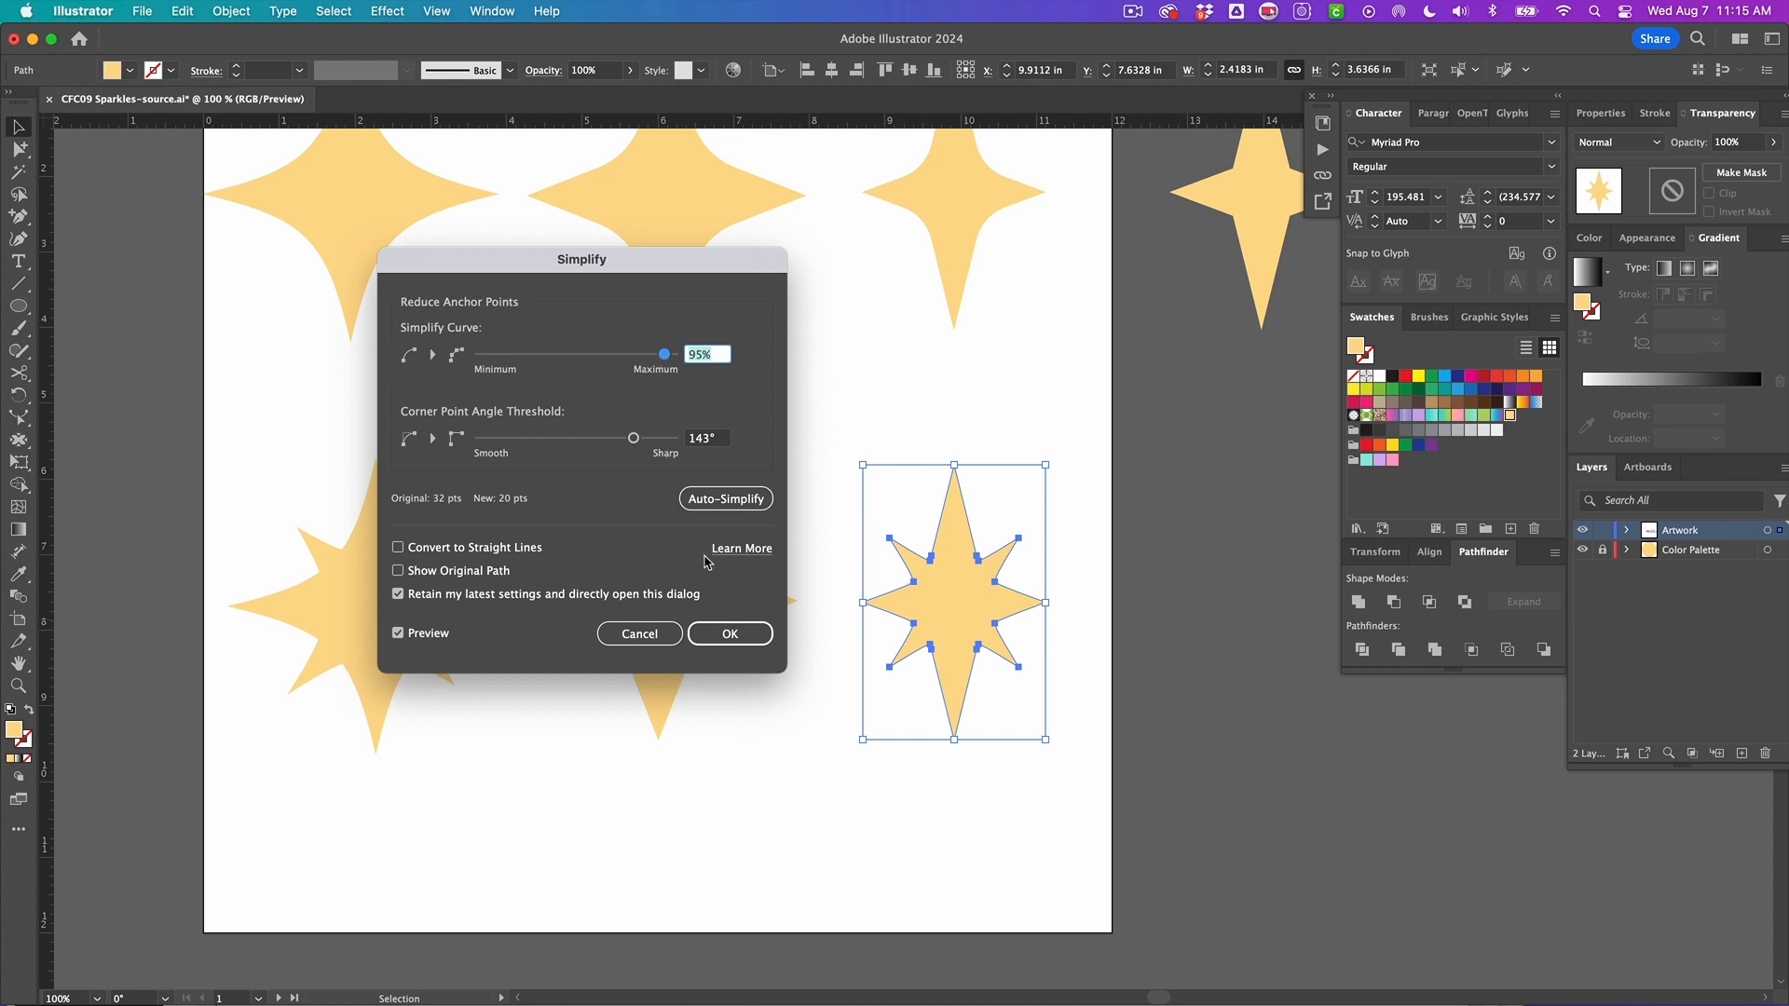
{"action": "left_click", "coordinate": [720, 634]}
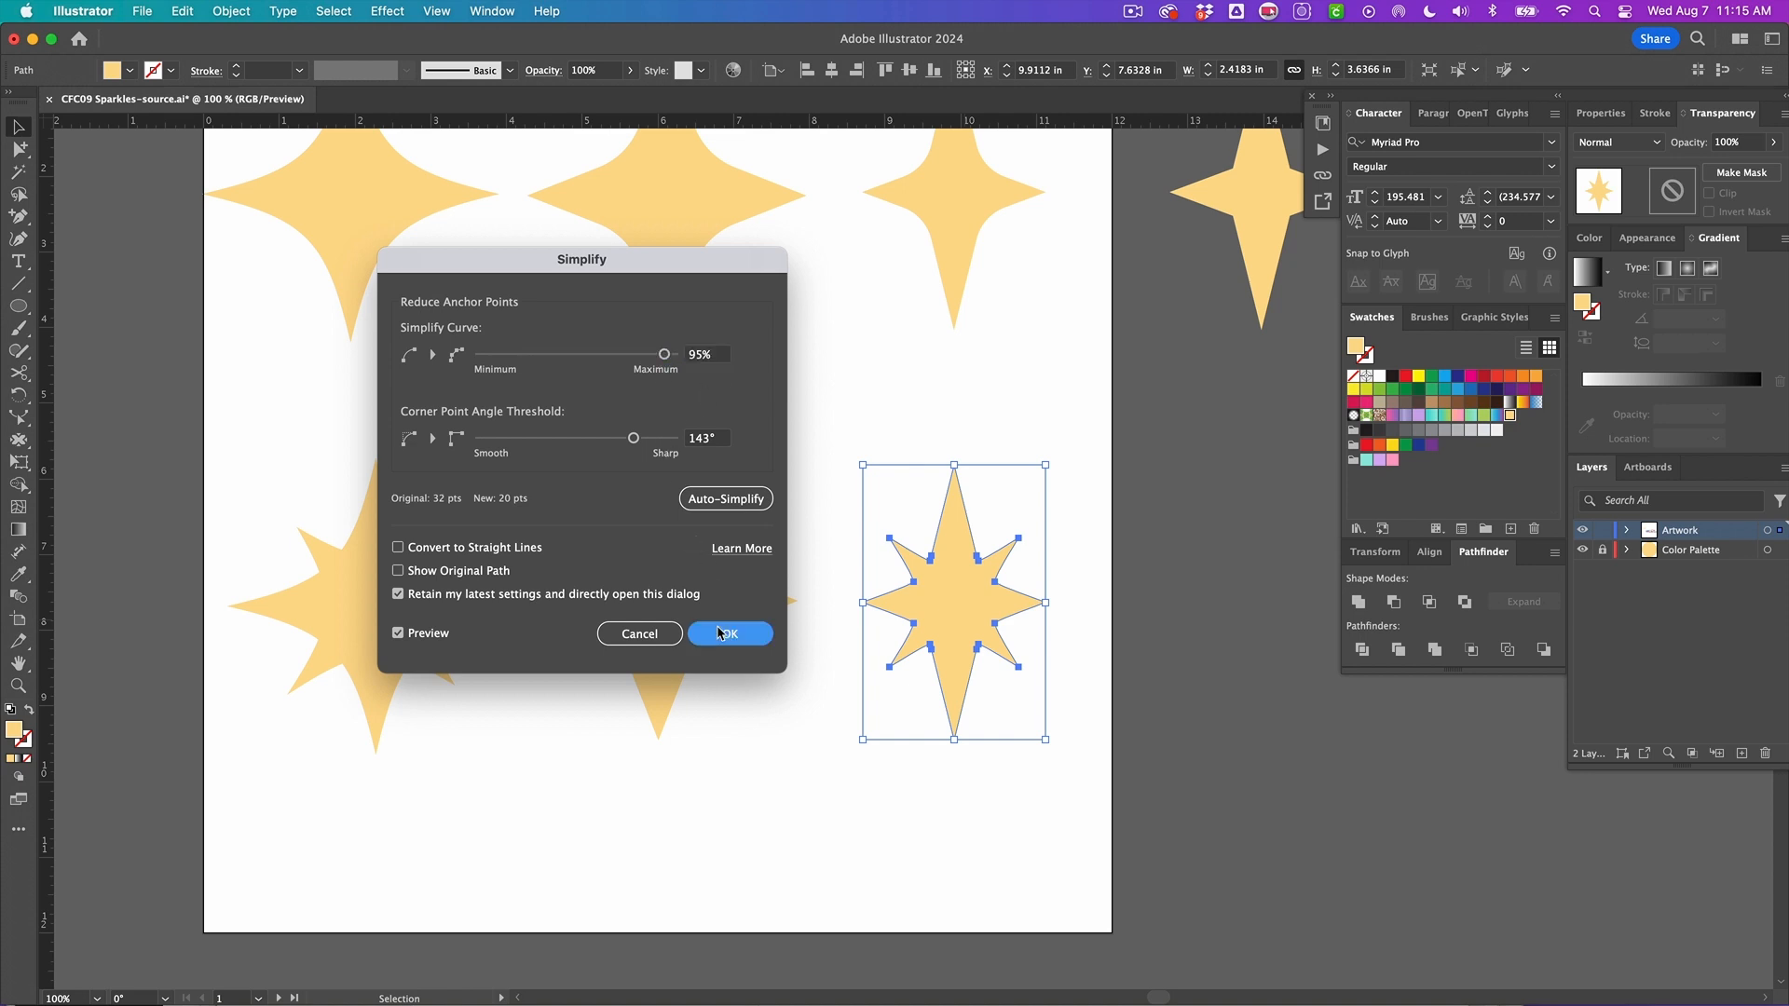
Step: Simplify the middle eight-point star with the same 95% curve and 143° corner angle settings, and clear the selection
{"action": "left_click_drag", "start_coordinate": [792, 735], "coordinate": [595, 507]}
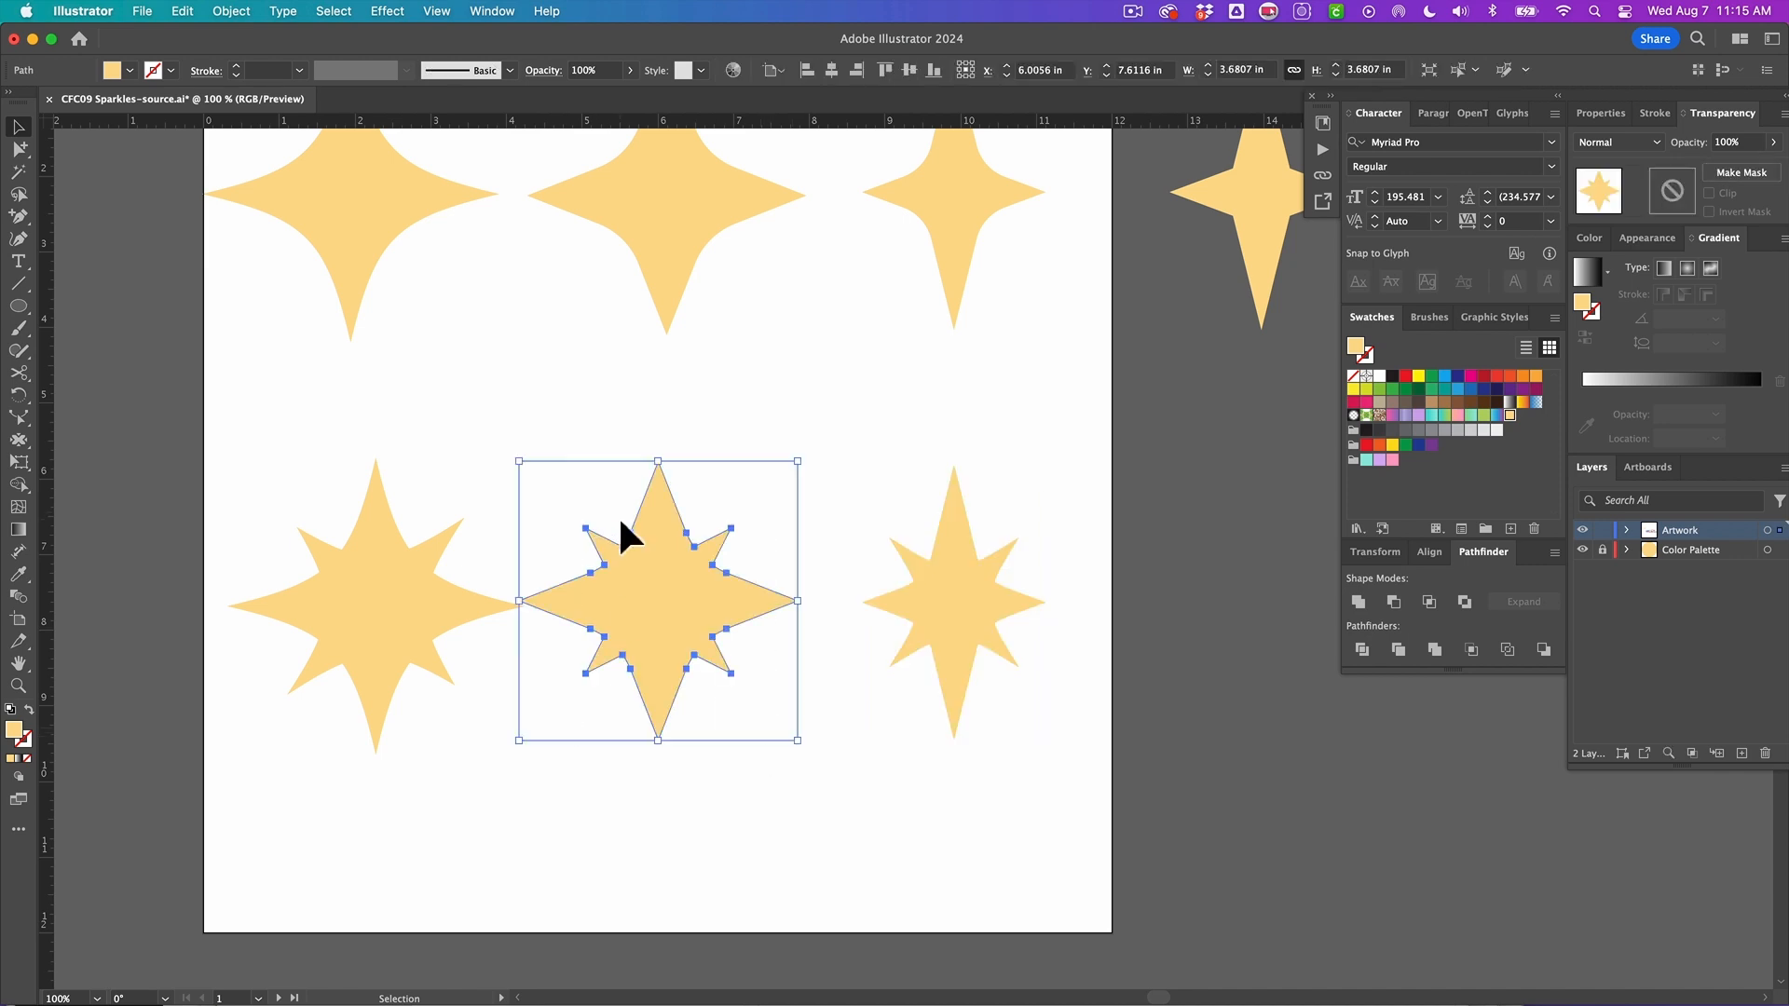
{"action": "right_click", "coordinate": [618, 514]}
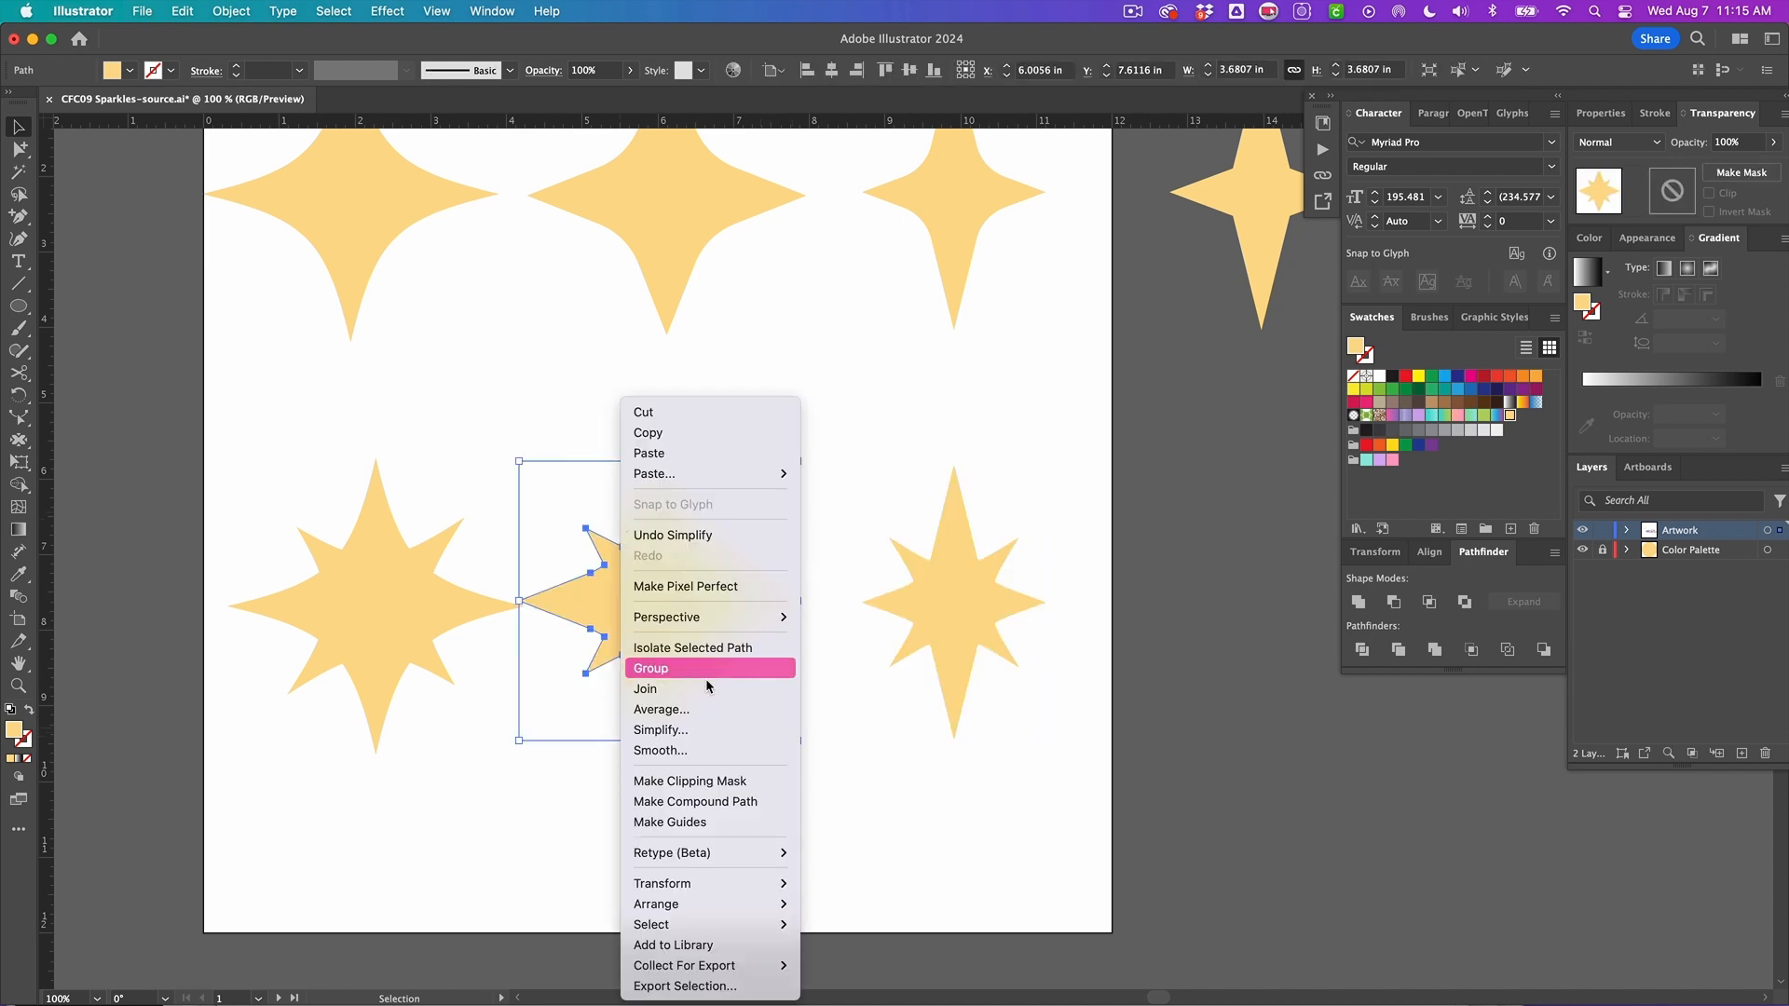
{"action": "left_click", "coordinate": [700, 729]}
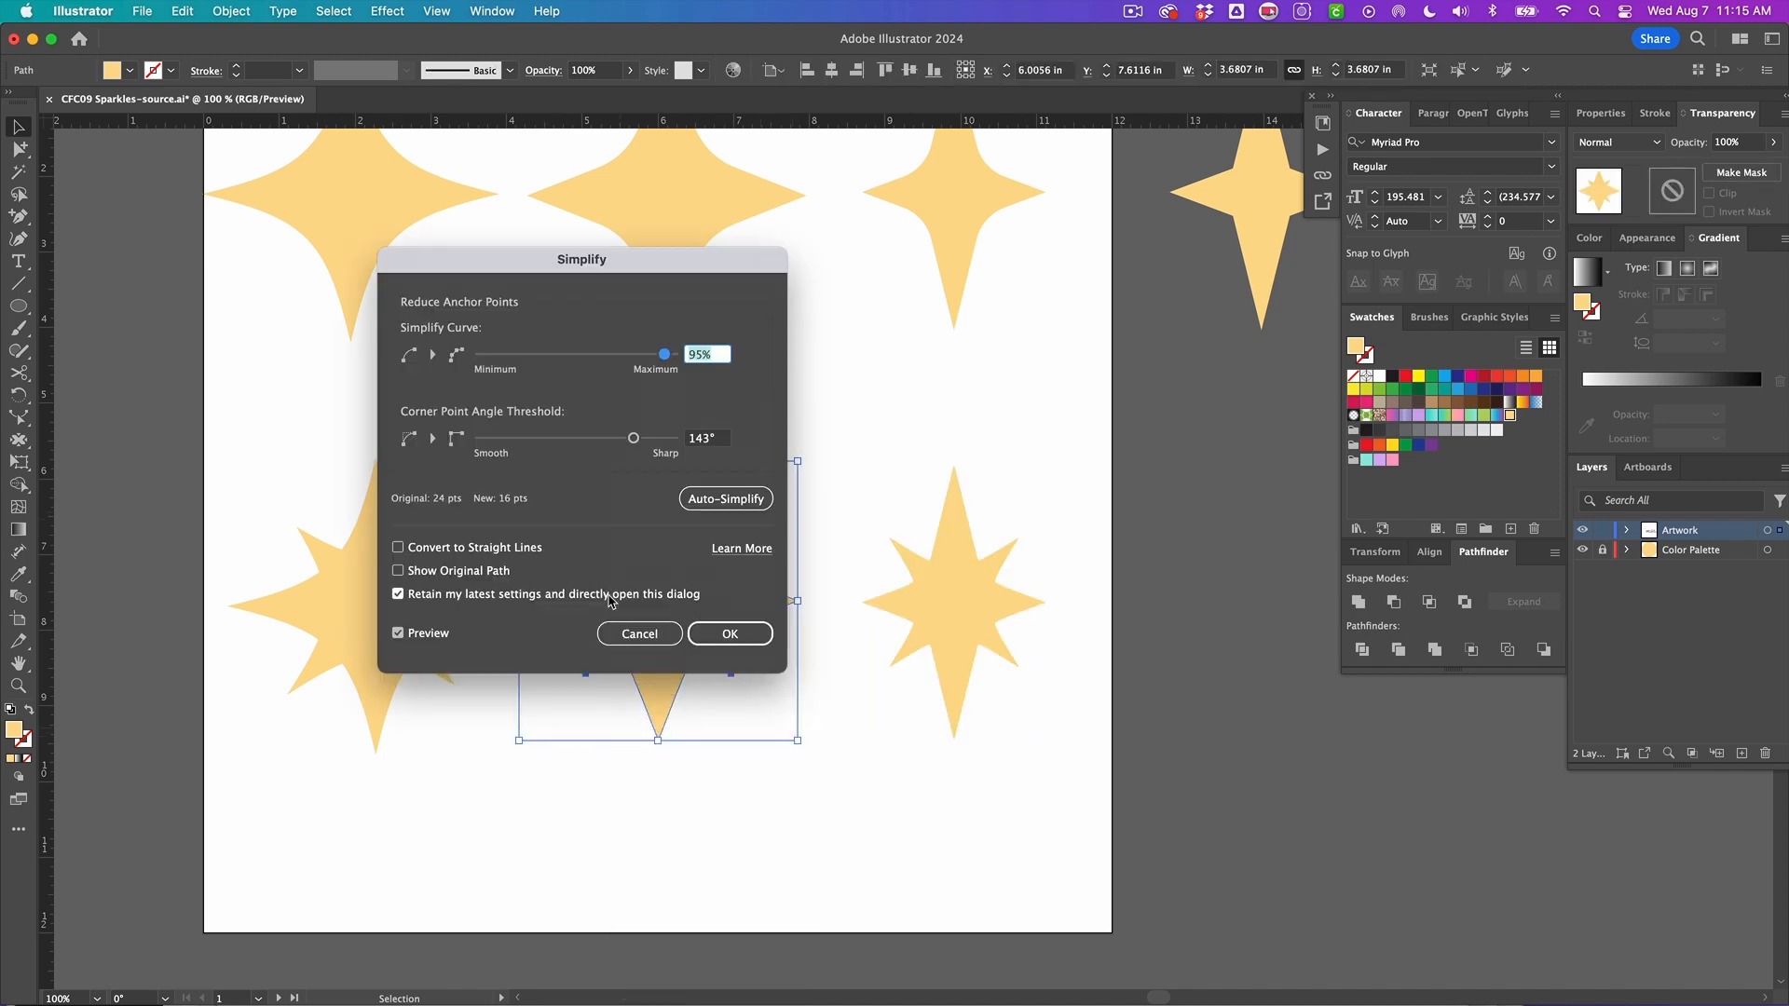
{"action": "left_click", "coordinate": [731, 630]}
{"action": "left_click", "coordinate": [355, 608]}
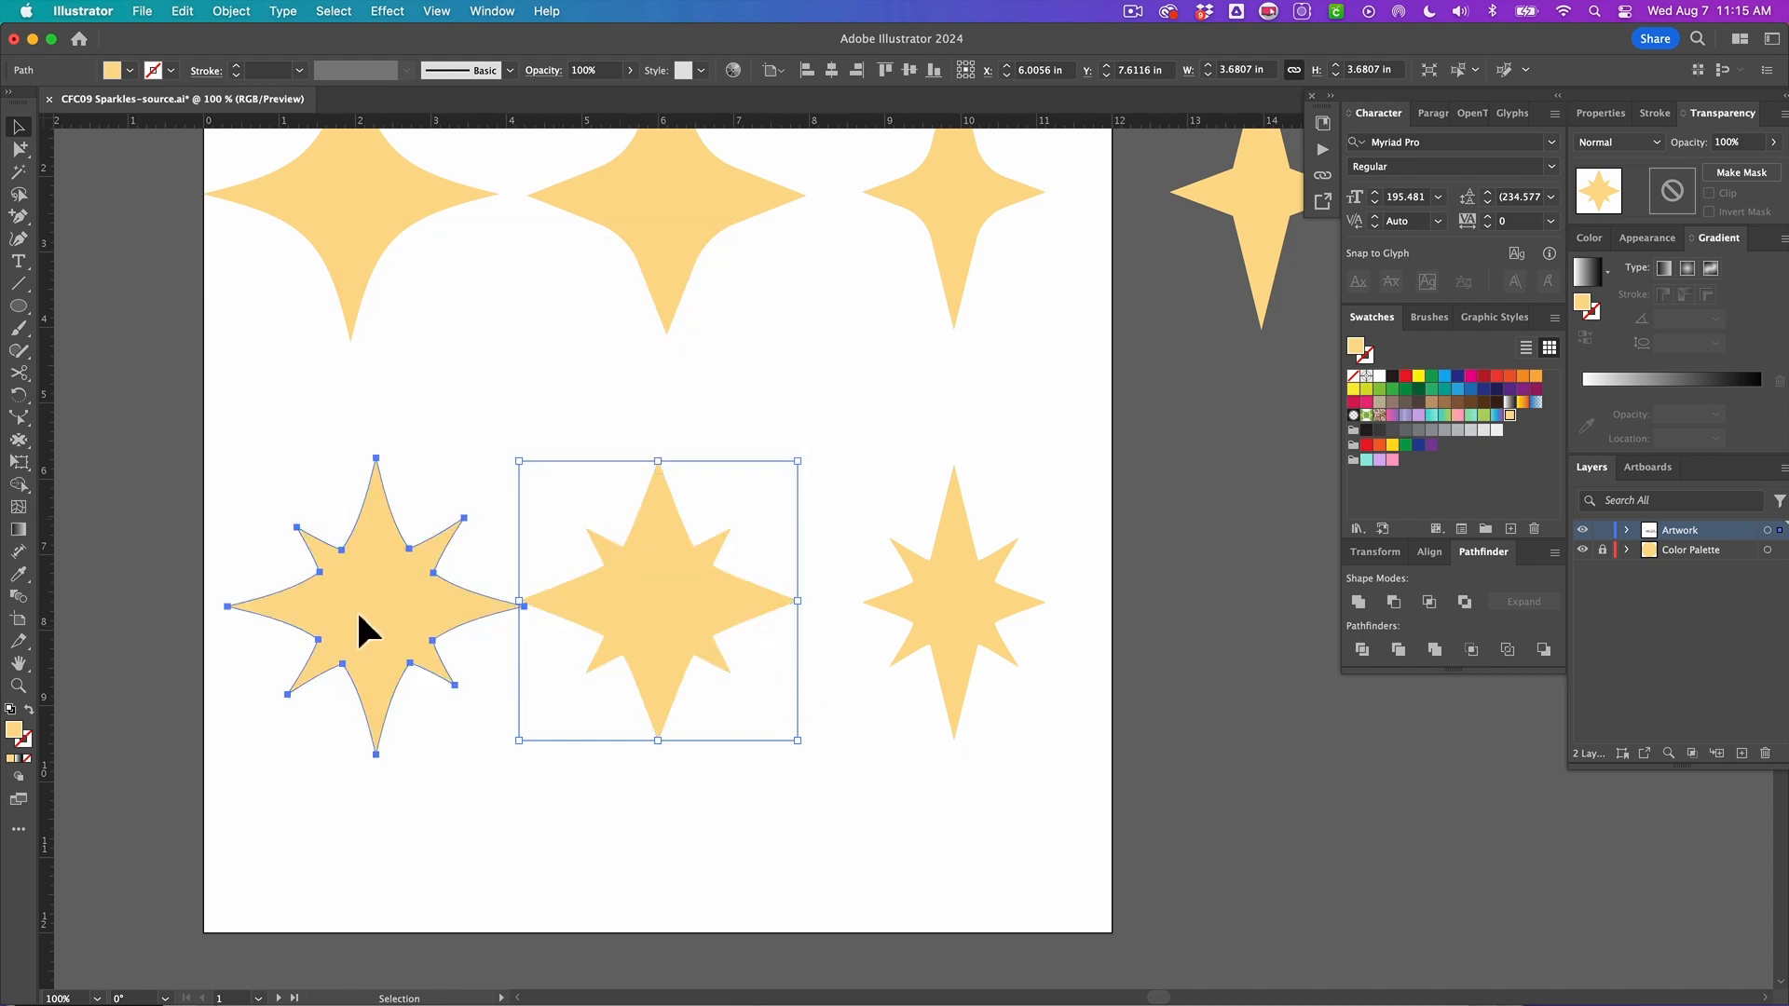
{"action": "left_click", "coordinate": [584, 740]}
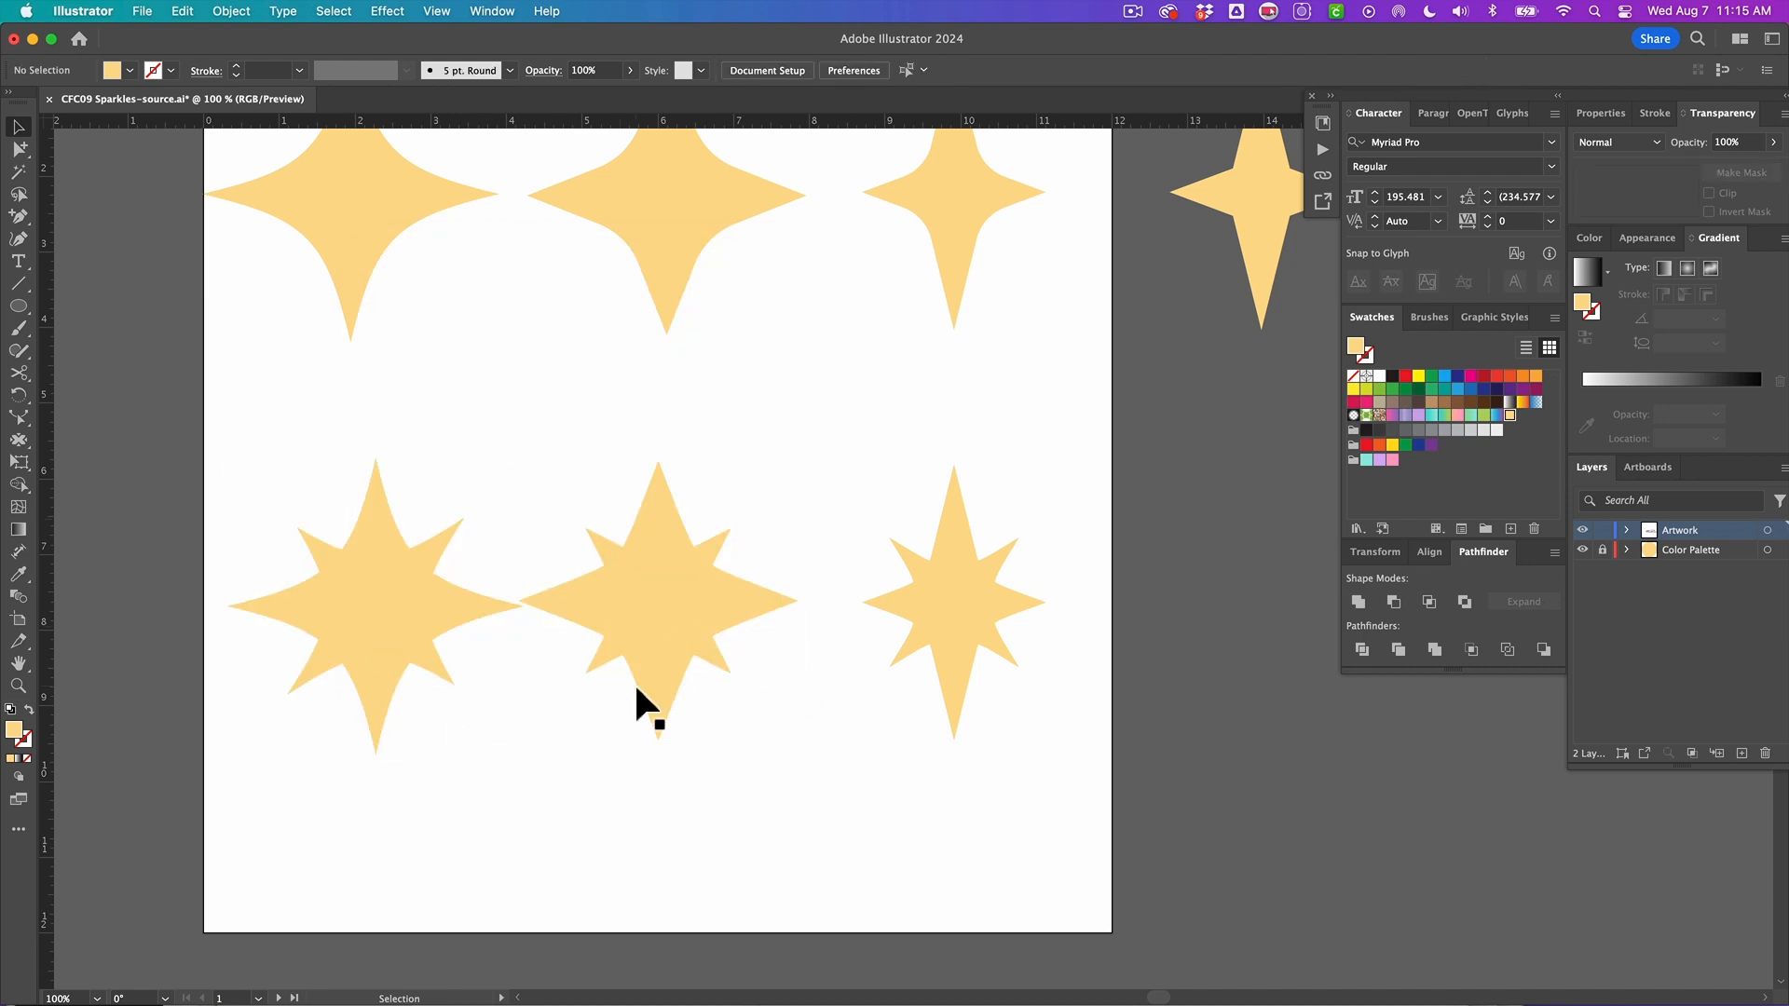
{"action": "scroll", "coordinate": [633, 680], "scroll_direction": "down", "scroll_amount": 2}
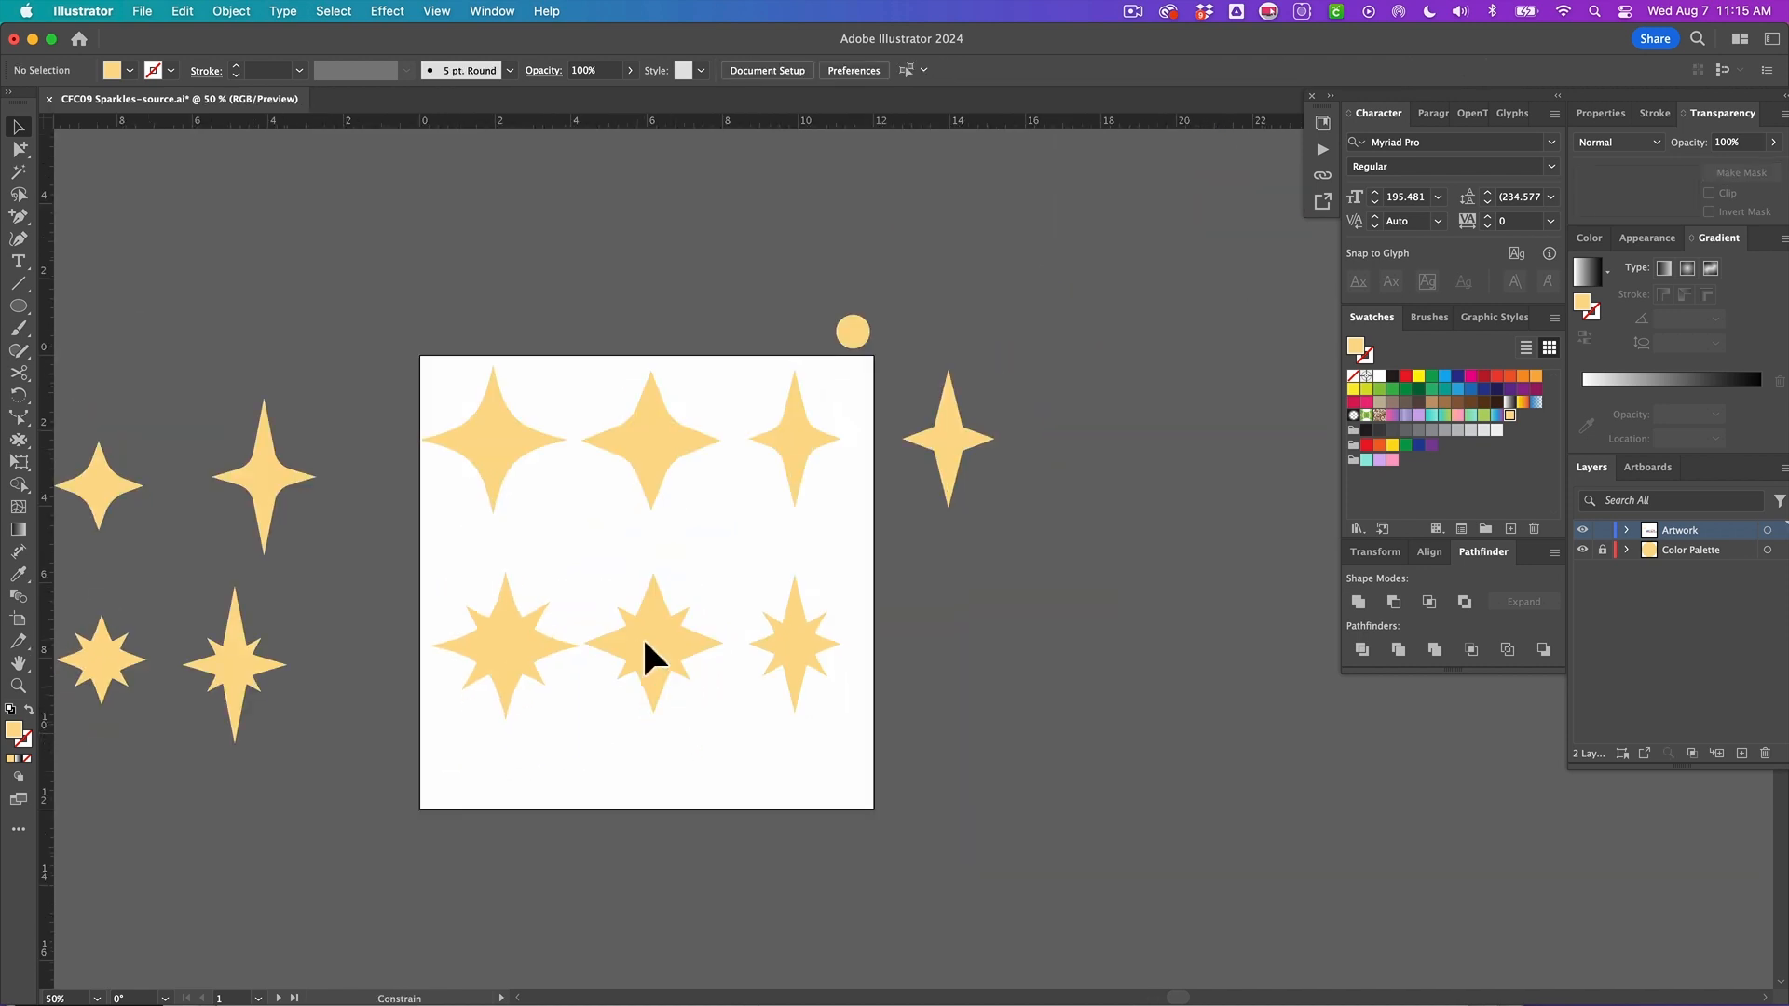
{"action": "left_click_drag", "start_coordinate": [643, 643], "coordinate": [650, 643]}
{"action": "left_click", "coordinate": [707, 729]}
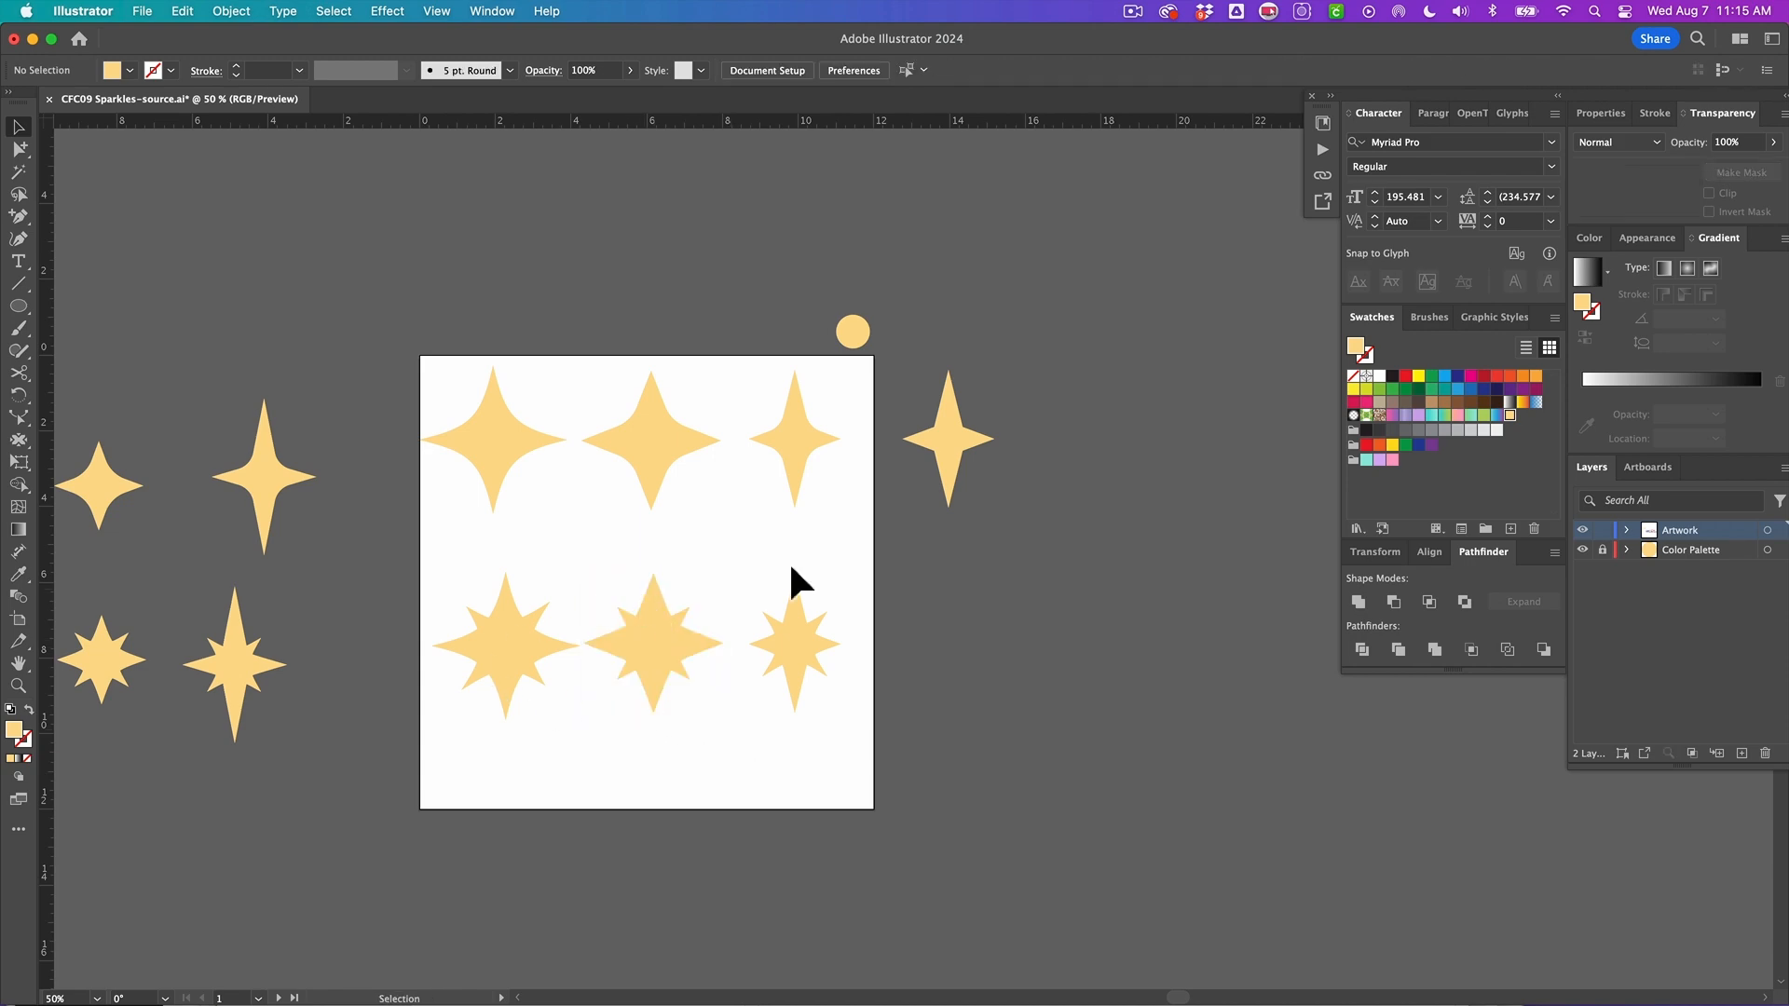